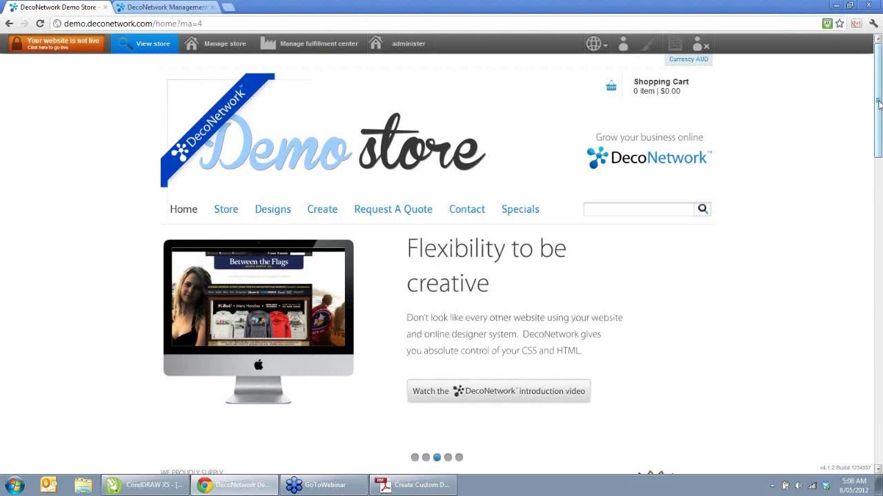
Step: Open the DAS Templates category of the store's designs and order the designs by Latest
drag(878, 104, 811, 166)
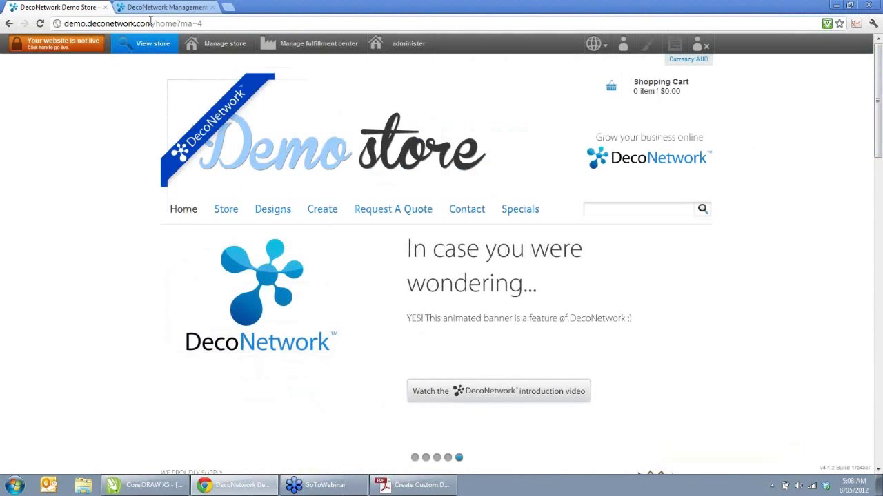
mouse_move(879, 80)
mouse_down()
mouse_move(878, 283)
mouse_move(878, 76)
mouse_up()
mouse_move(276, 215)
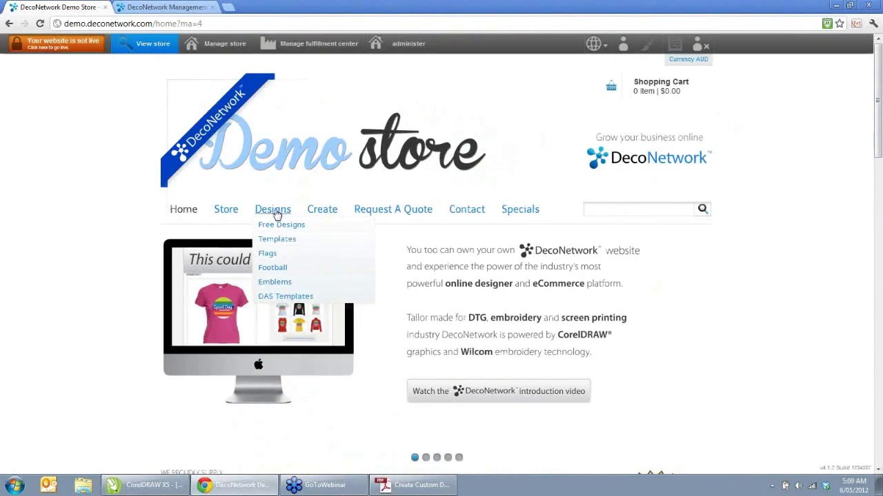
click(292, 304)
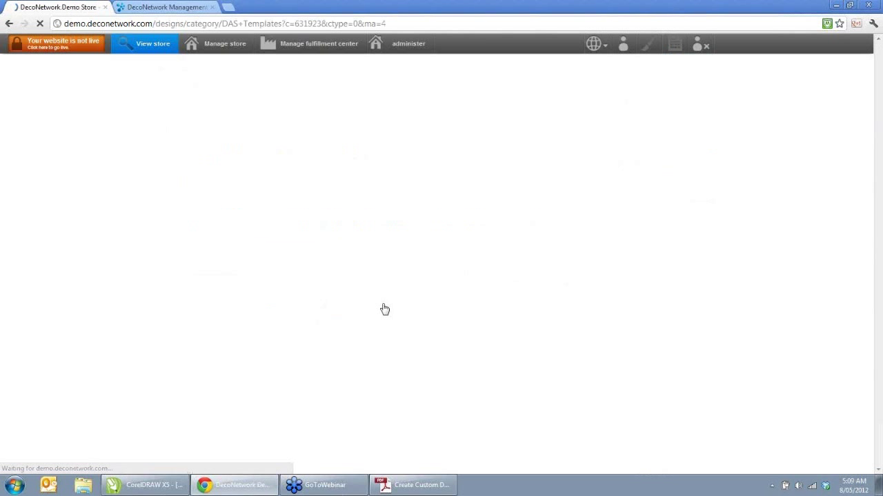
click(511, 365)
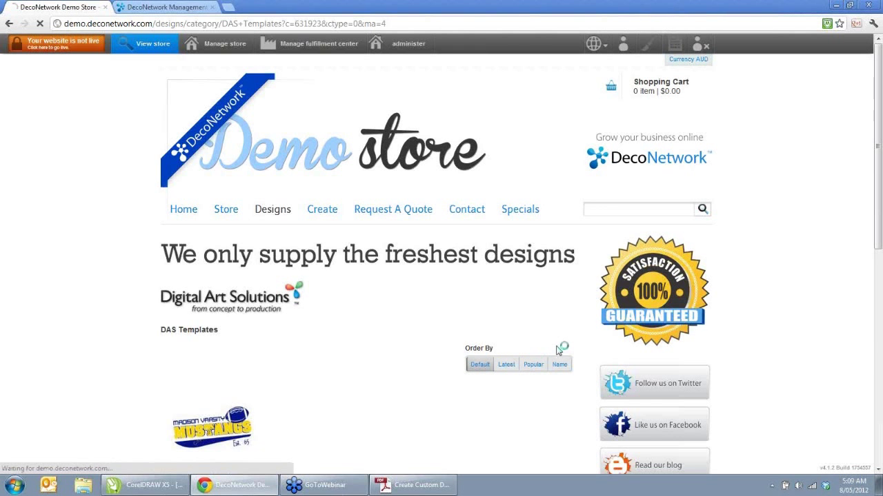
scroll(558, 350, down, 4)
scroll(549, 351, up, 2)
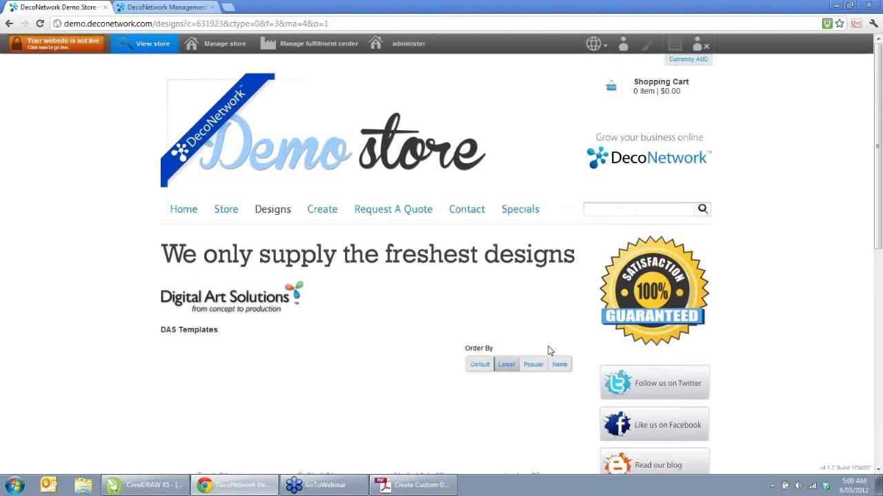
scroll(563, 347, down, 3)
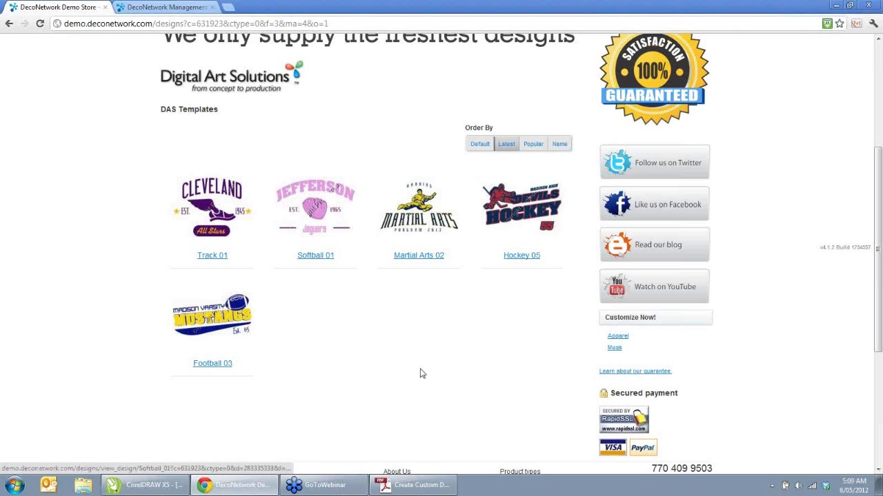
Step: Open the Football 03 design and choose the Baby Rib 3/4 Sleeve Raglan as its product
click(231, 319)
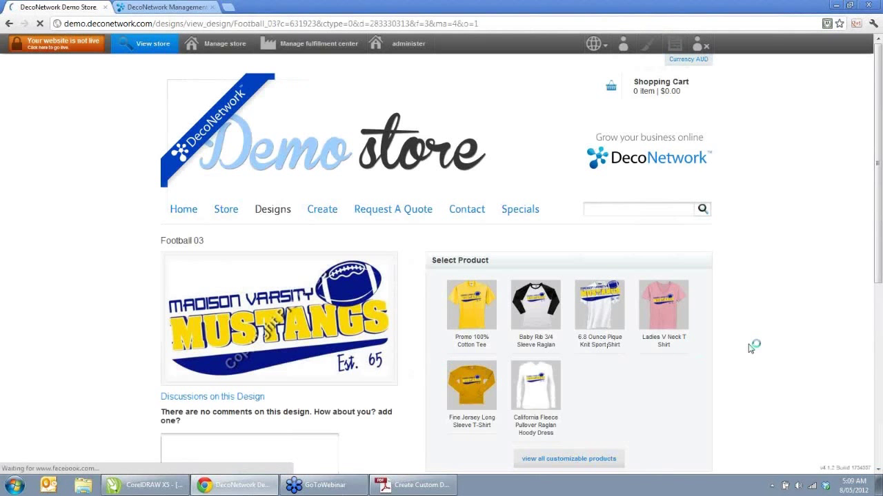
scroll(750, 347, down, 5)
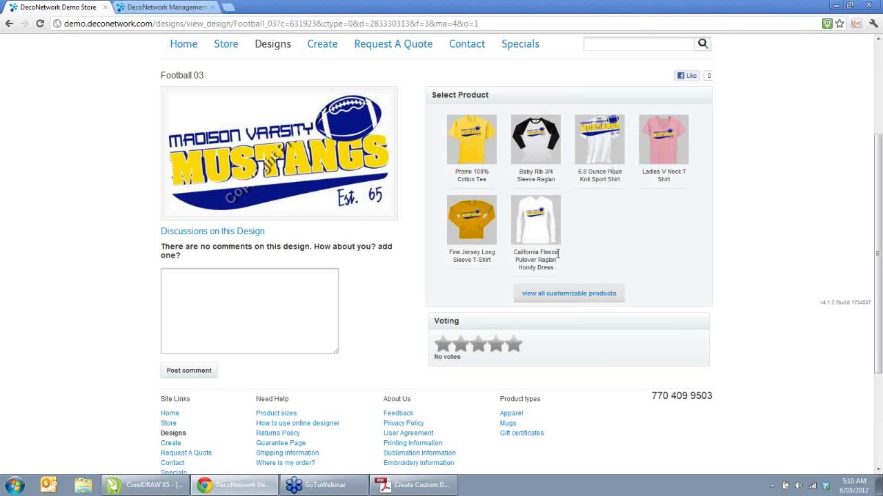
click(540, 141)
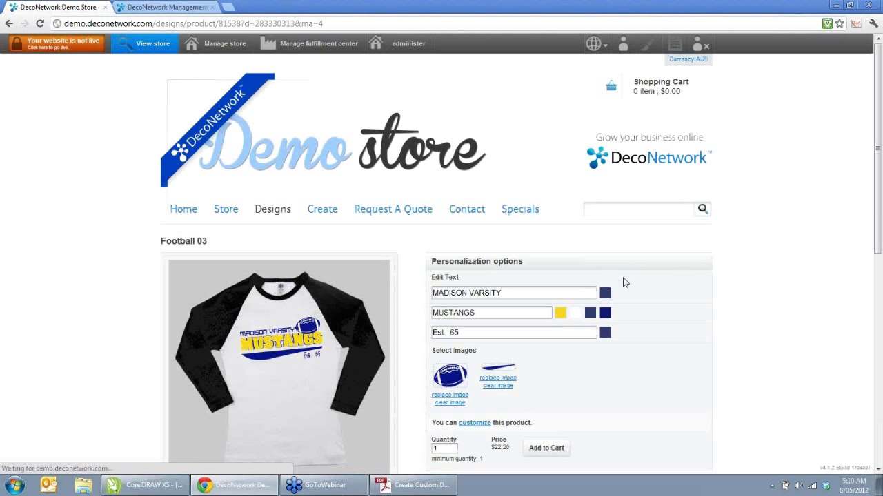
scroll(694, 306, down, 1)
scroll(693, 306, down, 1)
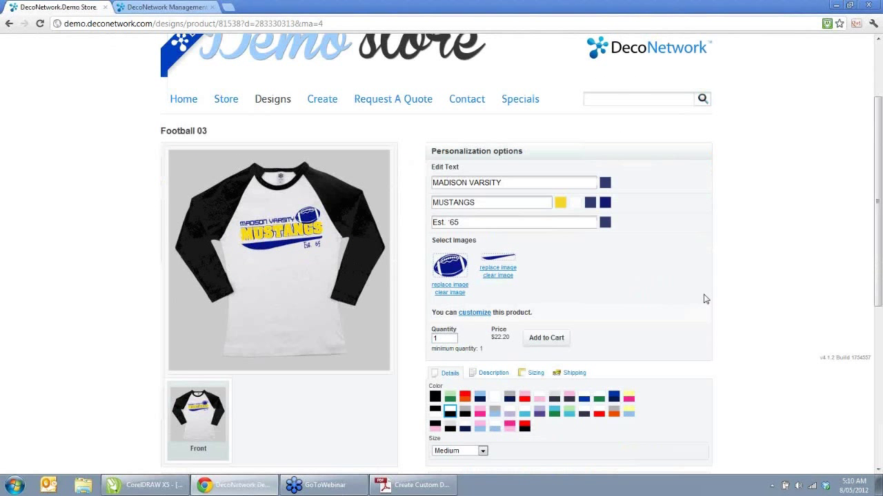
Step: Replace the MADISON VARSITY text with DECONETWORK, apply it, and look at the colour palette for that line
mouse_move(304, 262)
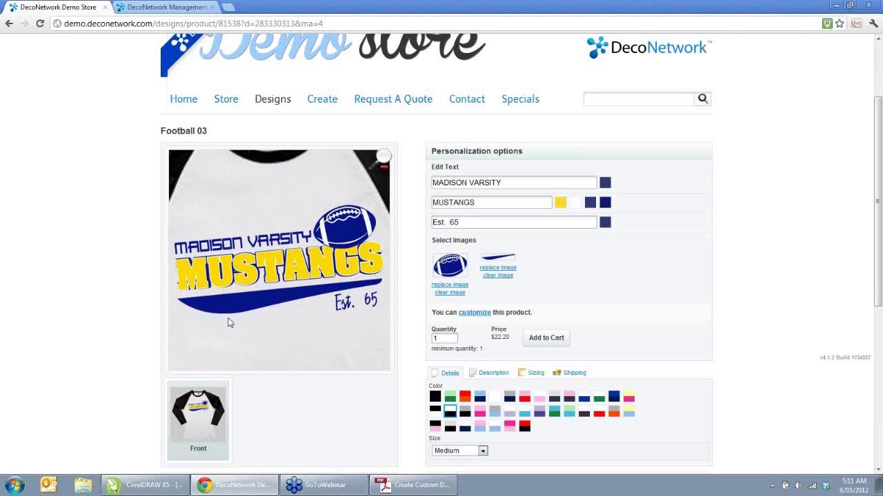
key(ctrl+shift+Left)
key(ctrl+shift+Left)
text(DECONETWORK)
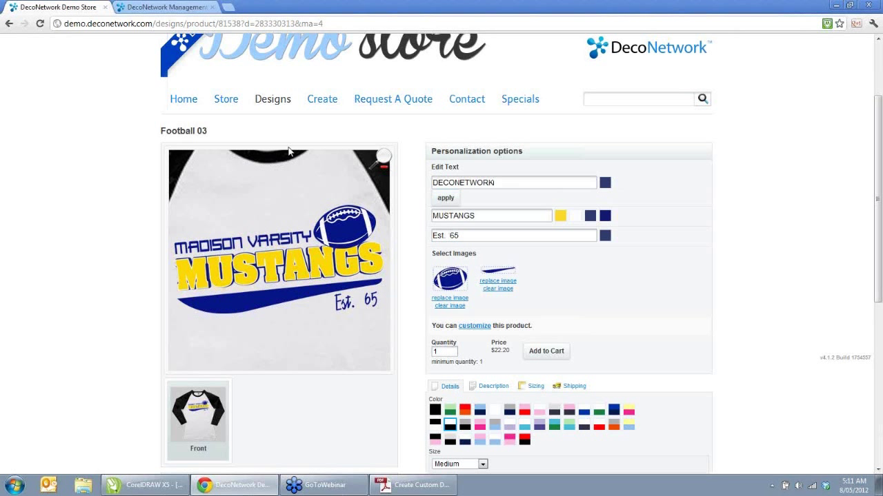
key(Return)
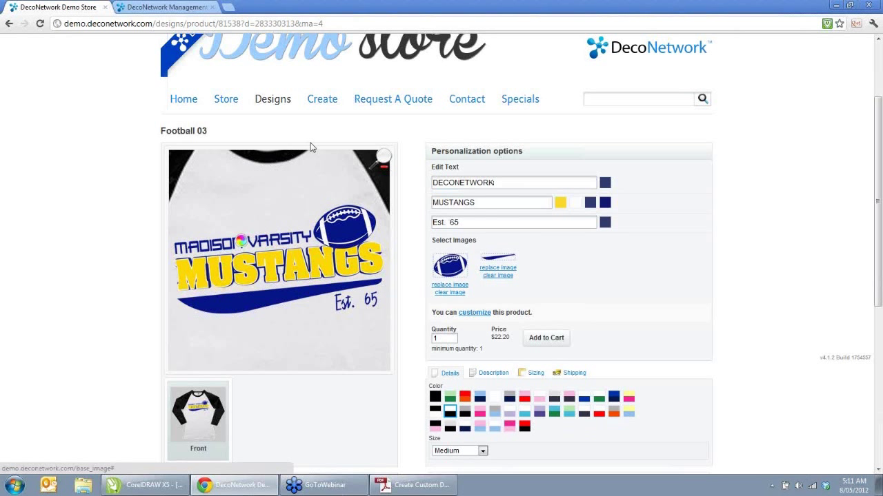
click(605, 183)
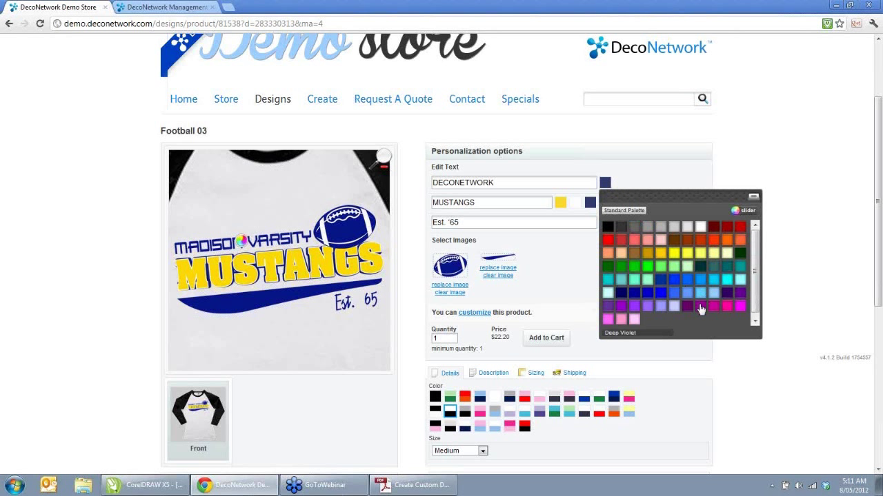
click(754, 198)
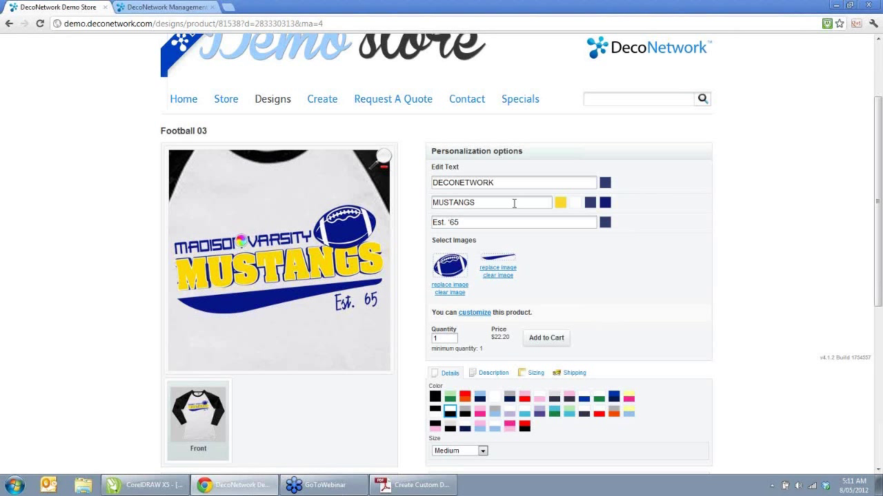
Step: Replace the MUSTANGS text with PANTHERS and the year in the Est. line with 08, applying both changes
drag(515, 200, 432, 202)
text(PANTHERS)
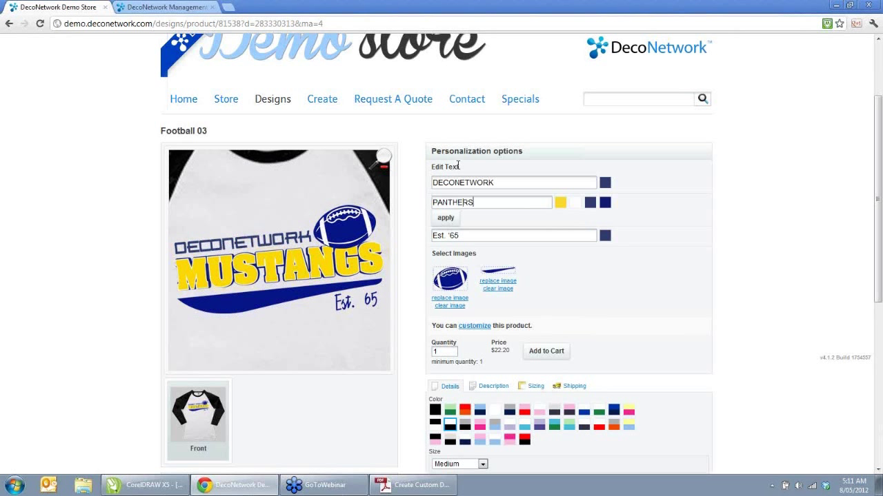
click(457, 166)
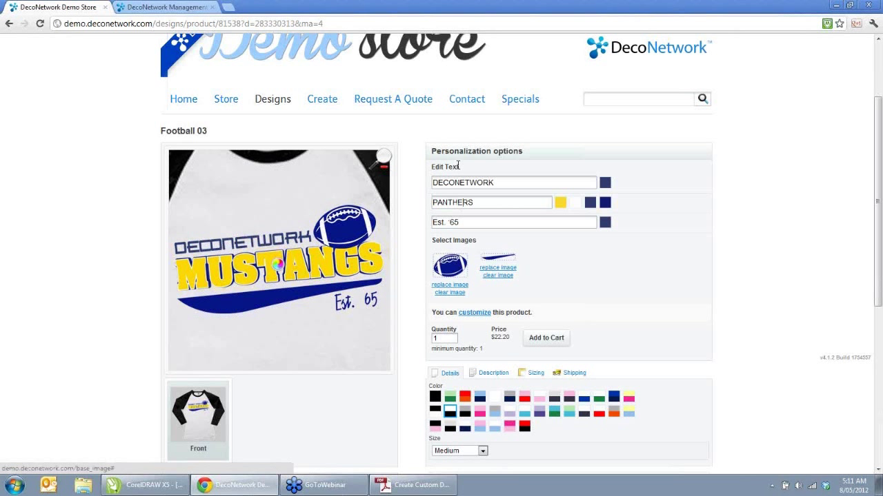
drag(449, 222, 515, 225)
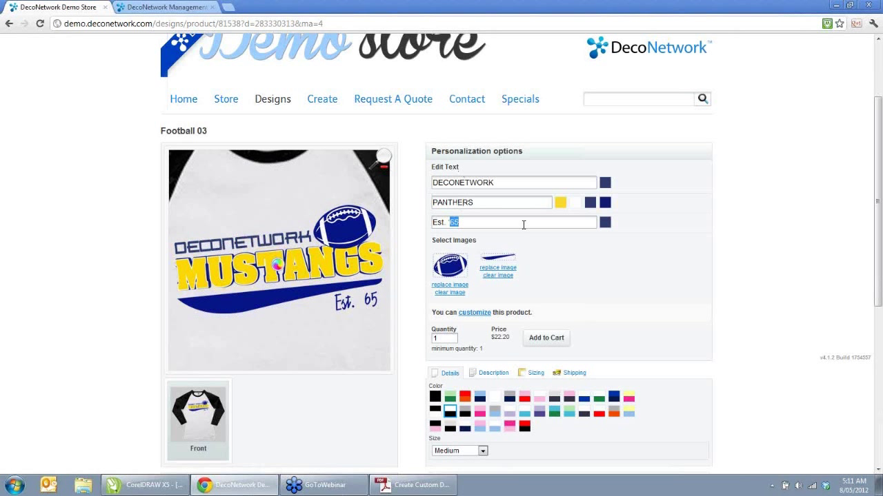
text(08)
key(Return)
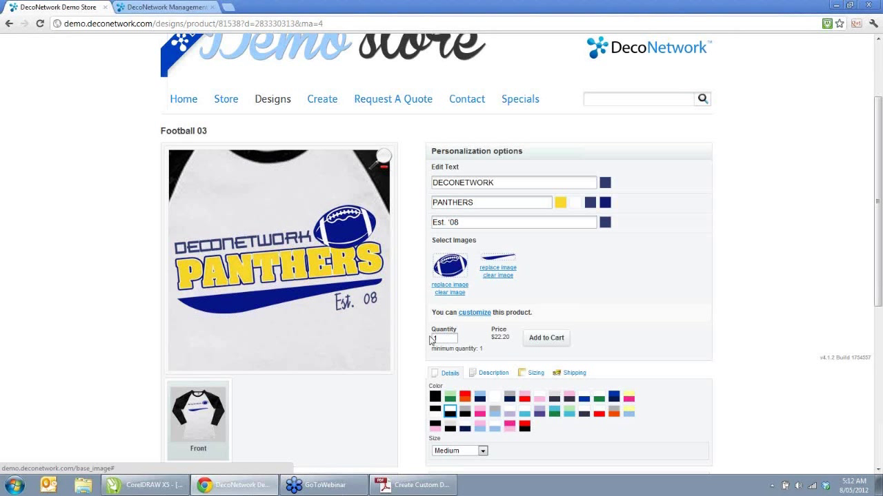
Step: Add the personalized raglan shirt to the cart and proceed to checkout
click(546, 340)
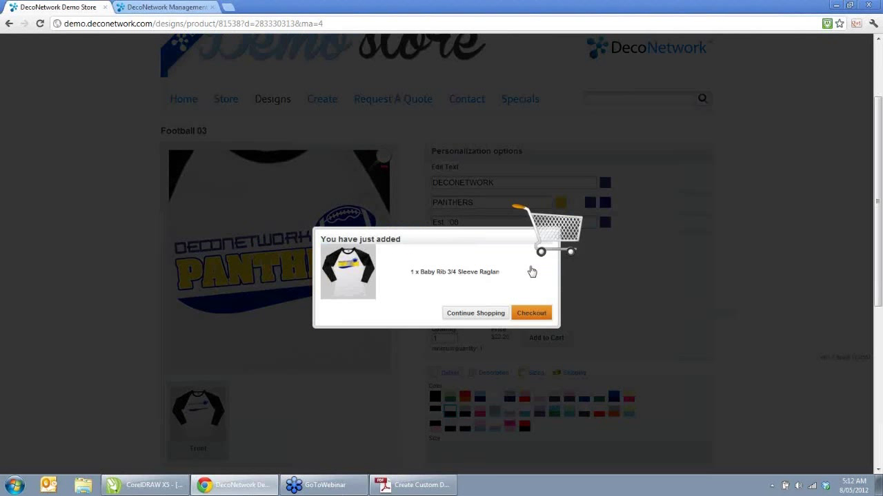
click(527, 317)
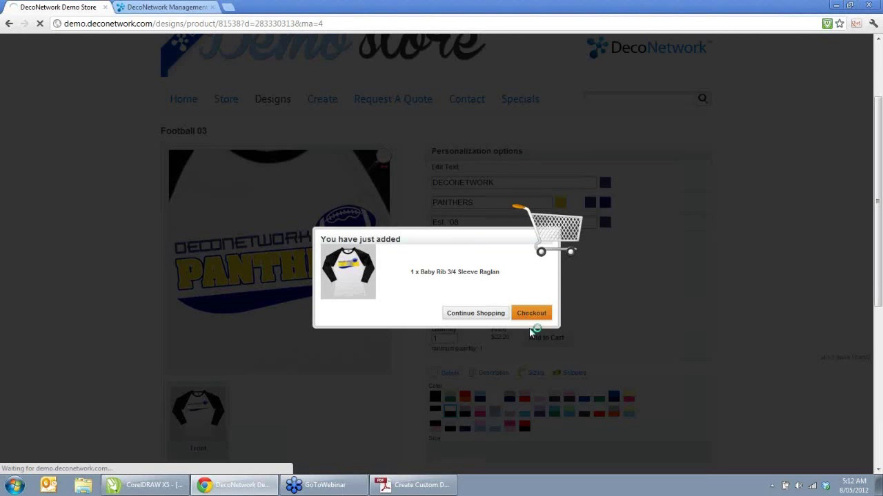
Step: Go to Process Orders in the DecoNetwork Management site and download the designs of the last listed Baby Rib 3/4 Sleeve Raglan order
click(192, 8)
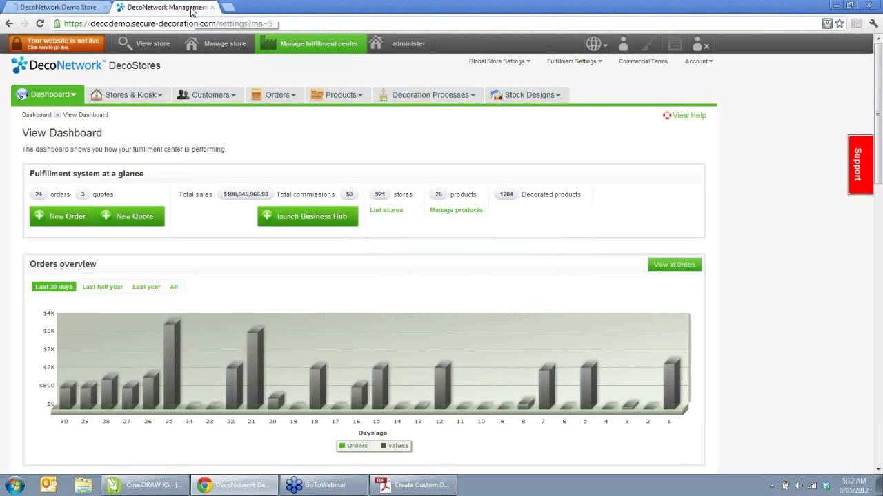
mouse_move(276, 102)
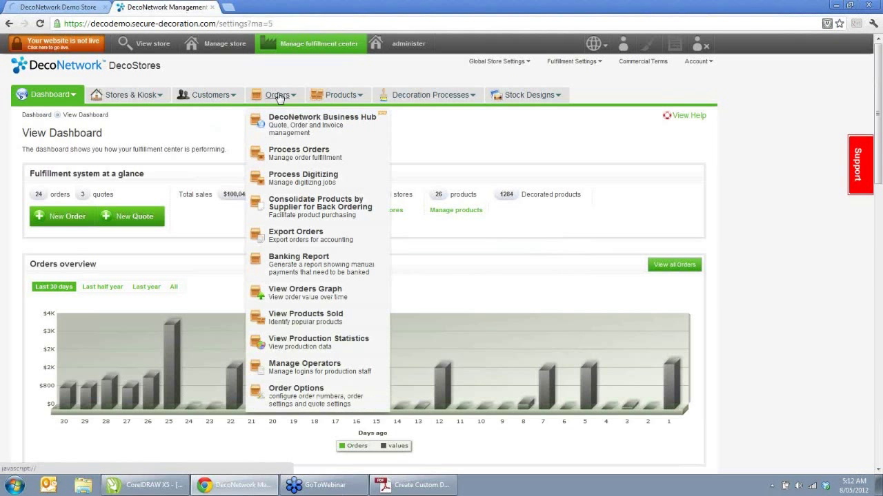
click(295, 158)
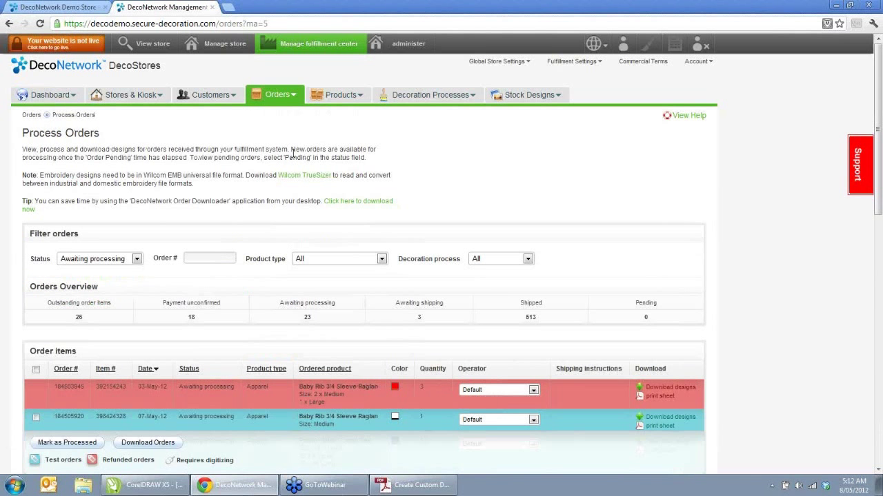
scroll(782, 310, down, 2)
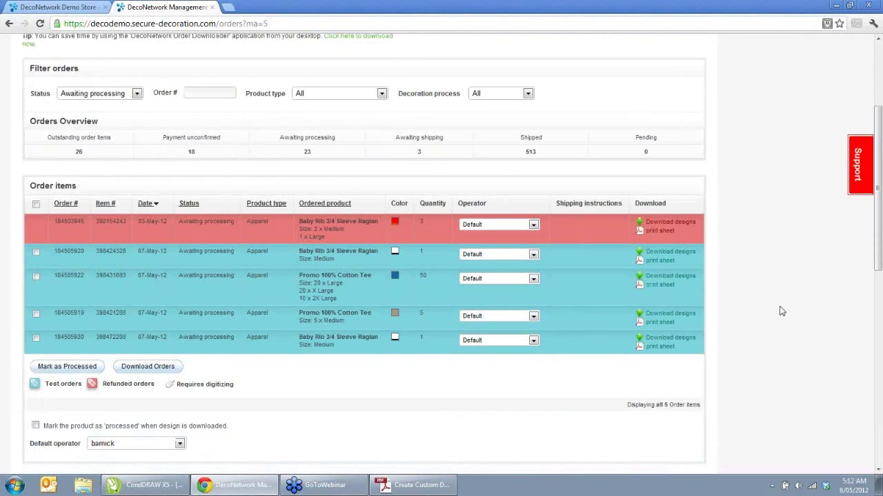
scroll(782, 312, down, 1)
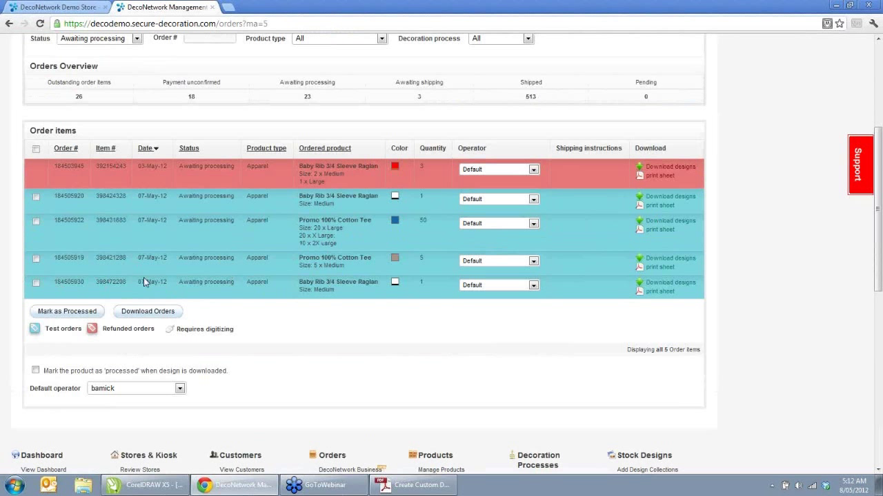
click(661, 283)
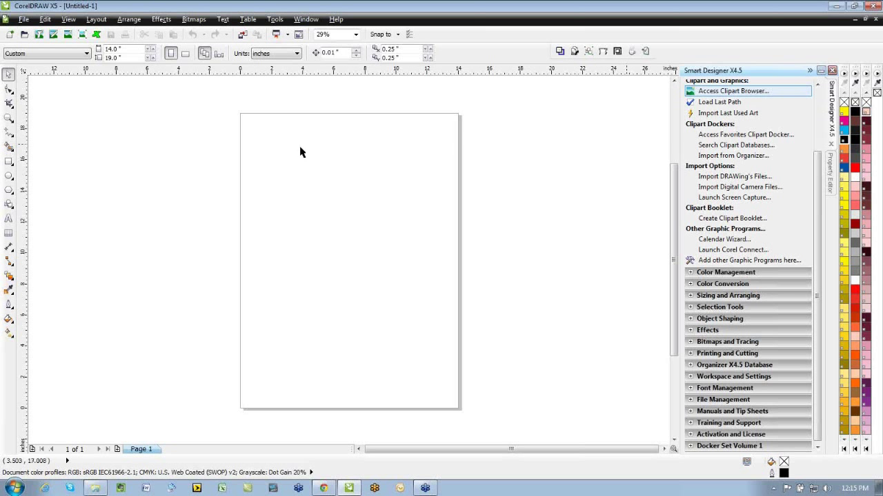
Step: In CorelDRAW, collapse the Clipart and Graphics section of the Smart Designer X4.5 docker and look at the Templates section's commands
scroll(818, 224, up, 4)
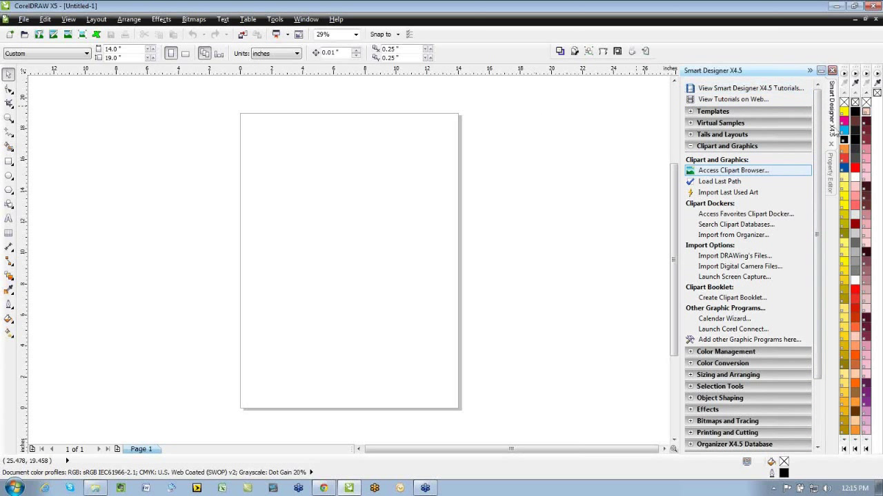
click(690, 147)
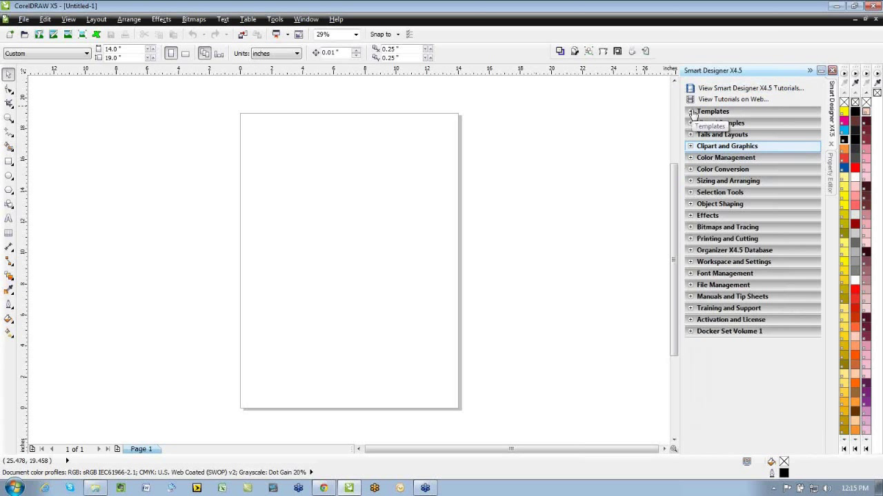
click(691, 112)
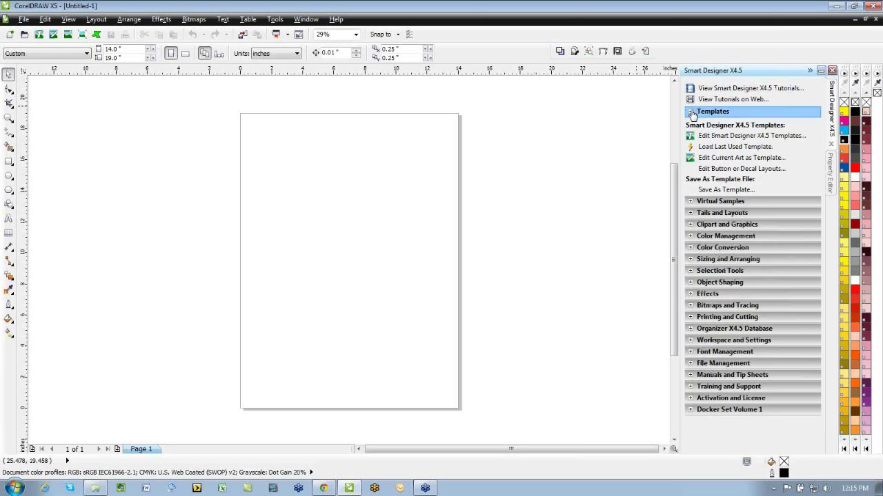
click(691, 112)
Step: Open the downloaded order's CorelDRAW X5 drawing from the subfolder of Test Files
click(23, 18)
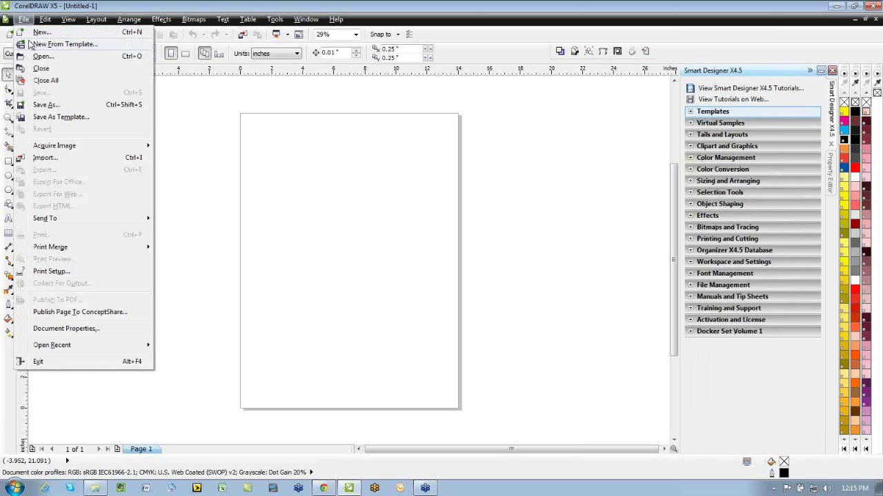
click(47, 58)
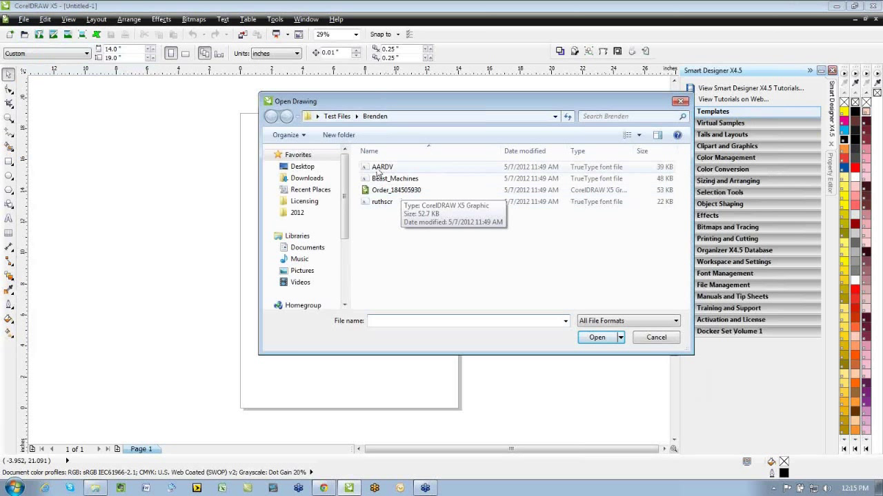
click(383, 197)
double_click(383, 196)
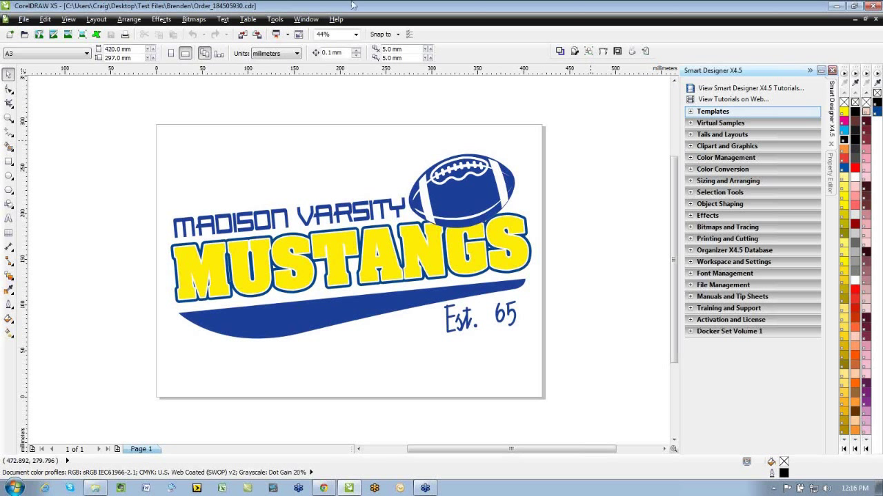
Step: Check the artwork's outlines in Wireframe view and switch back to the full-color view
click(69, 20)
click(82, 44)
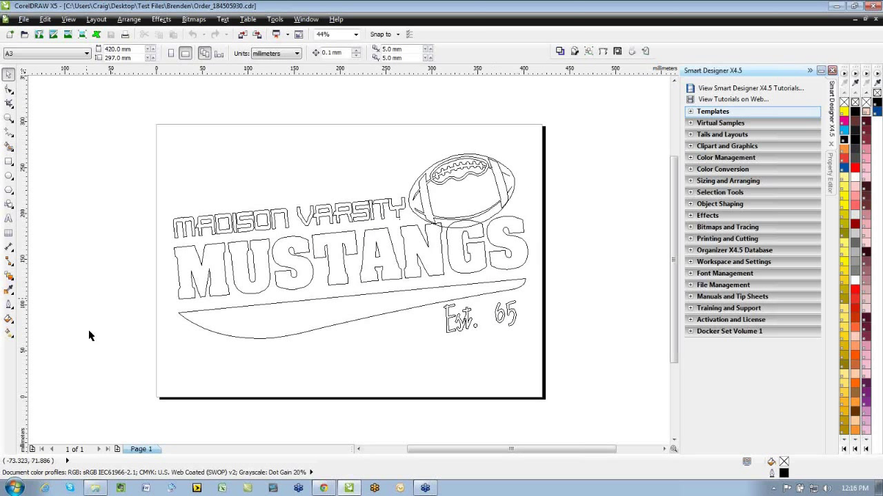
click(75, 20)
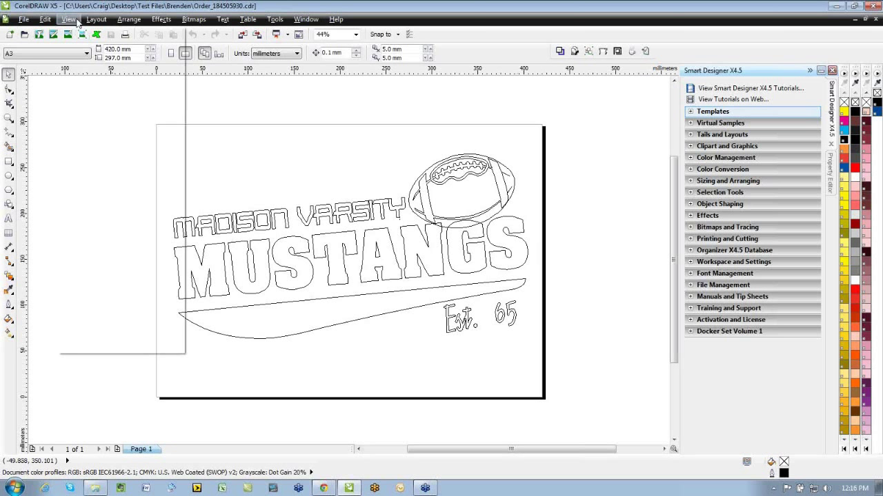
click(93, 81)
Step: Inspect the fill color of the football's blue curve inside its group and clear the selection
click(474, 205)
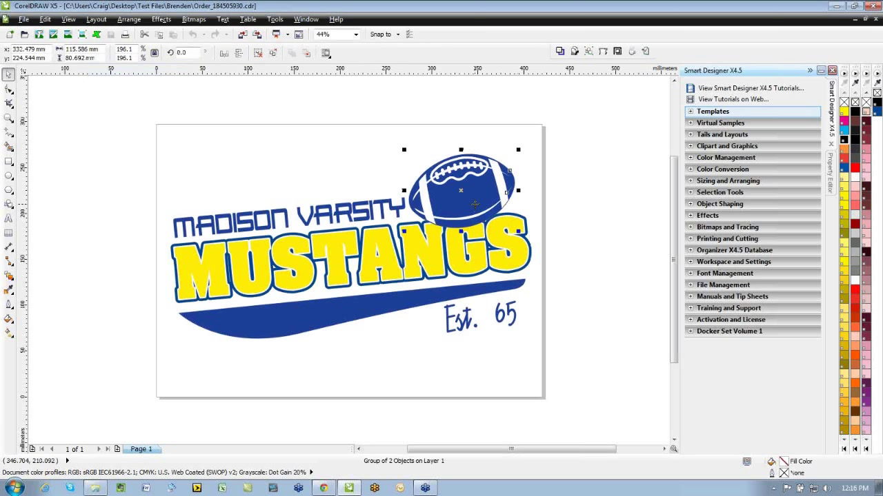
ctrl+click(475, 205)
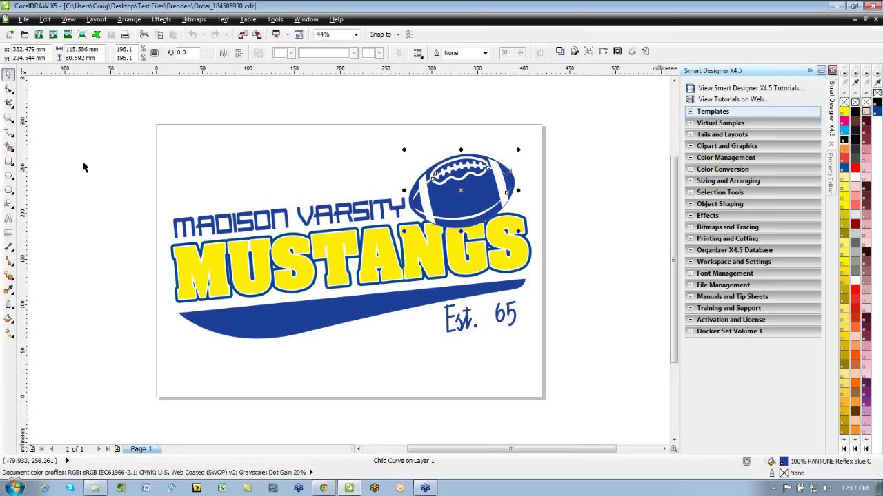
key(Escape)
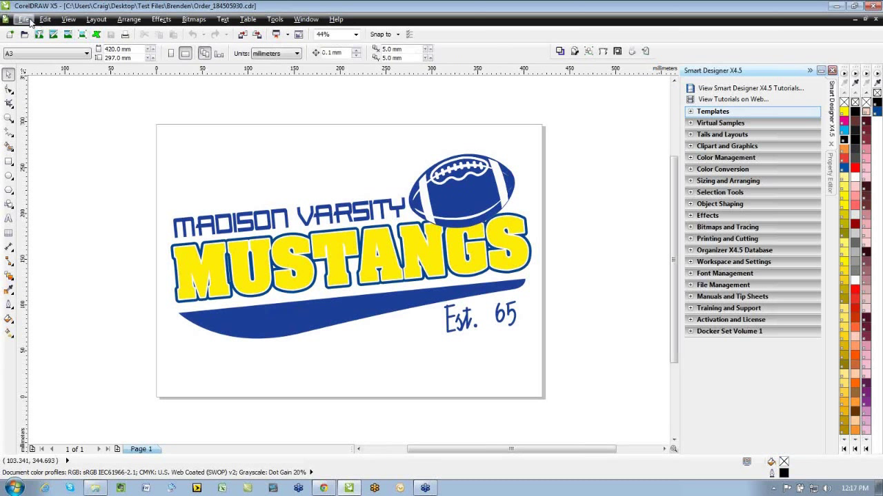
Step: Start a print setup using Device Independent PostScript File as the printer, with the image fitted to the page
click(23, 19)
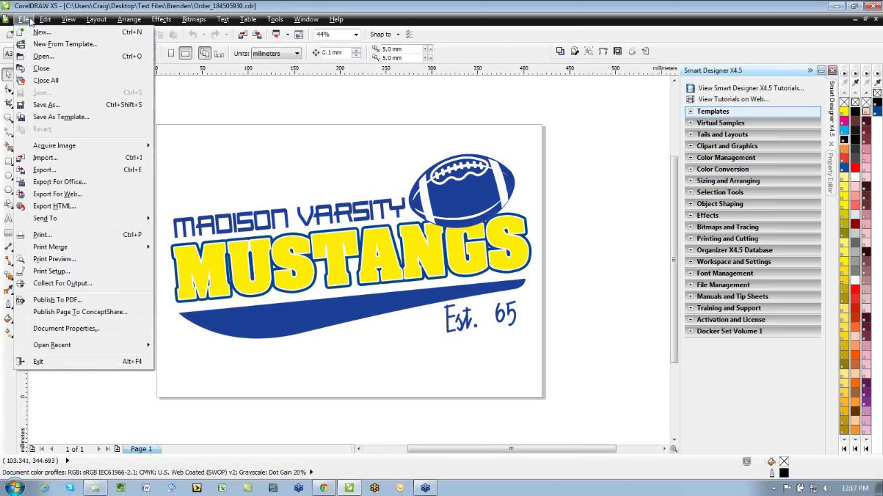
click(41, 235)
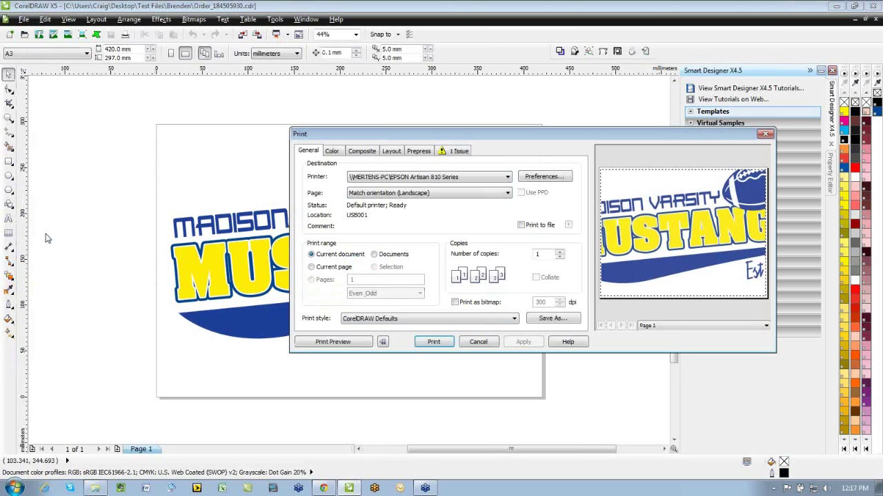
click(506, 178)
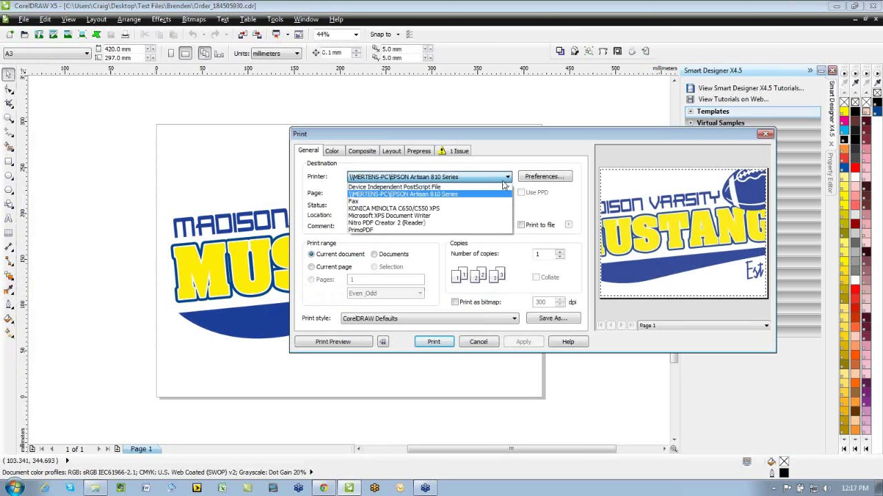
click(418, 188)
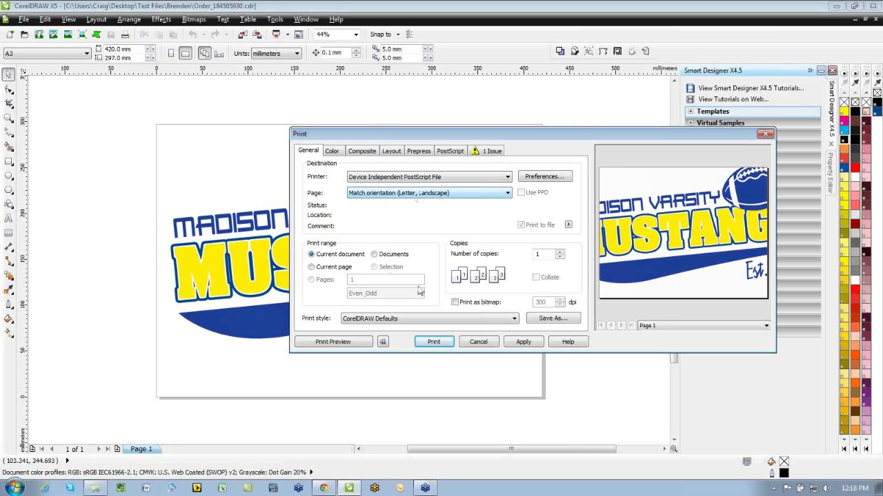
click(392, 151)
click(330, 187)
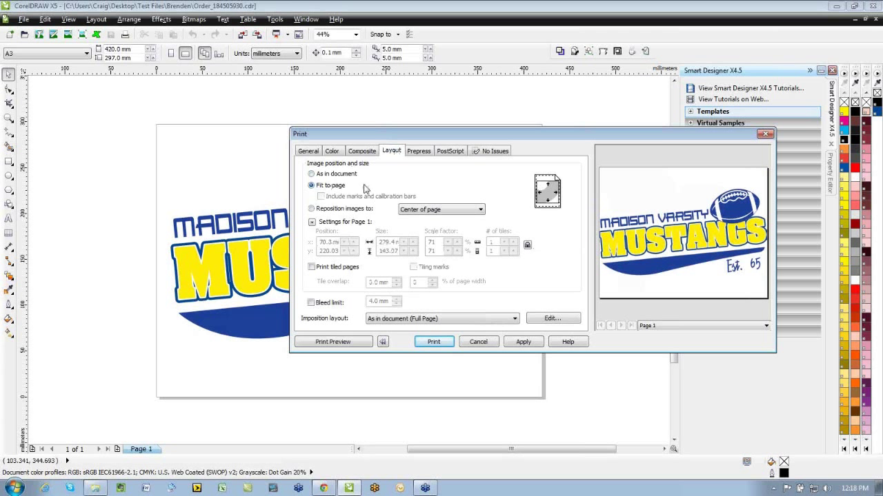
Step: Set the print output to separations and page through the previews of the individual color plates
click(333, 153)
click(428, 178)
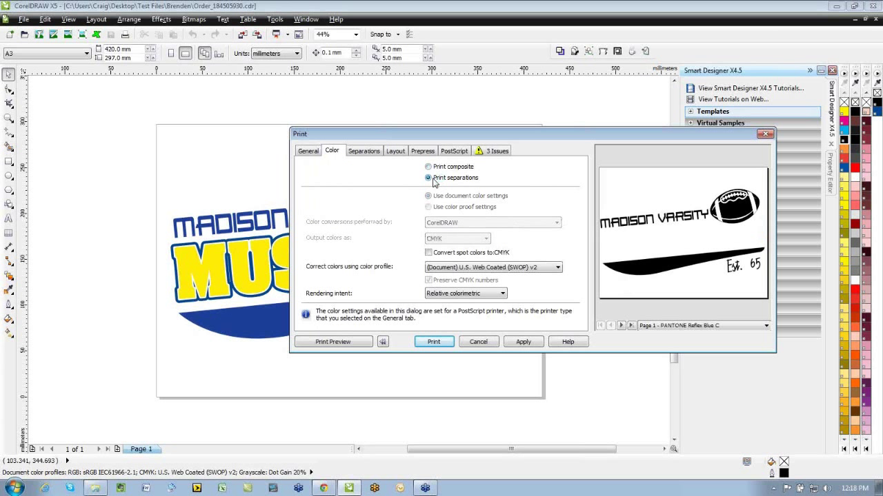
click(622, 327)
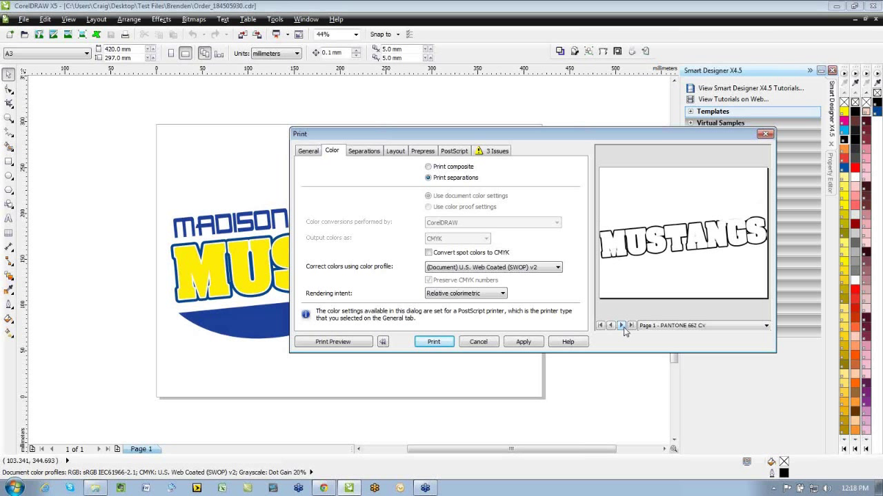
click(622, 327)
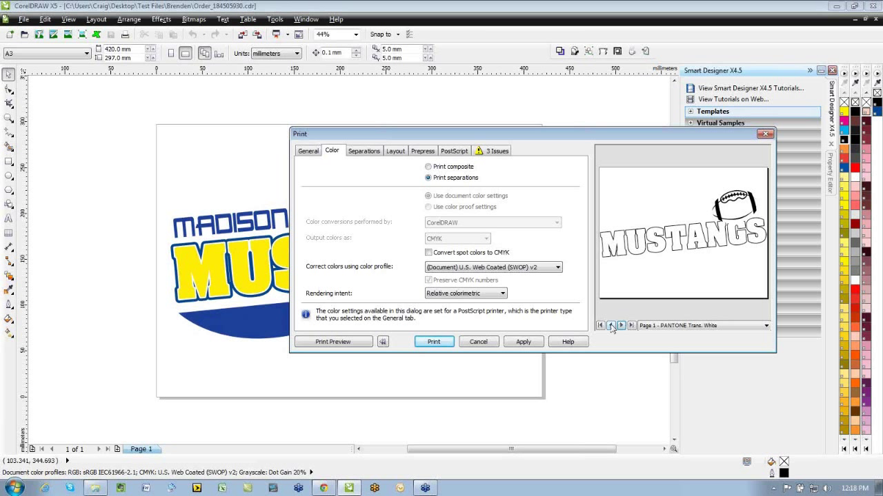
click(611, 327)
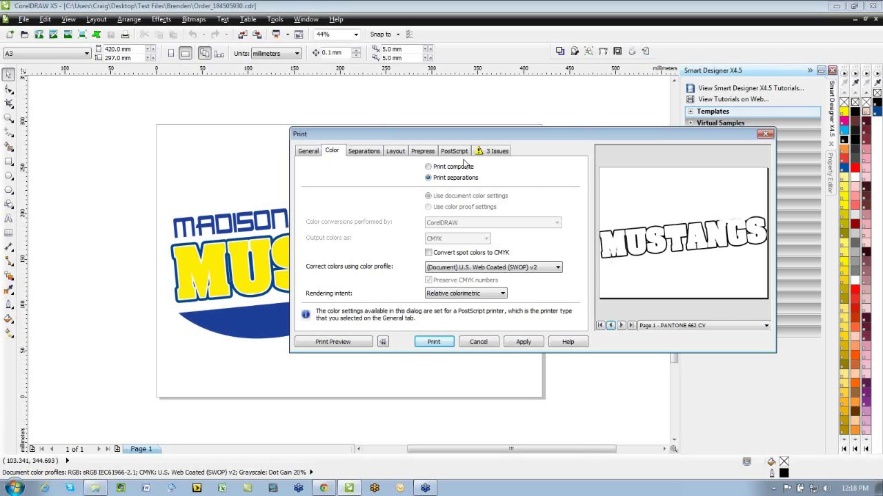
Step: Exclude the PANTONE Trans. White plate from the separations, preview the blue plates, and cancel printing
click(364, 151)
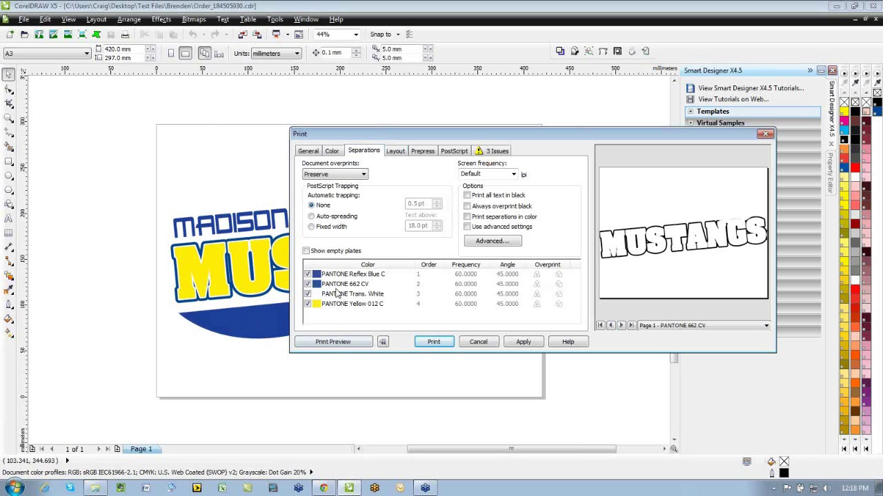
click(307, 304)
click(306, 295)
click(610, 327)
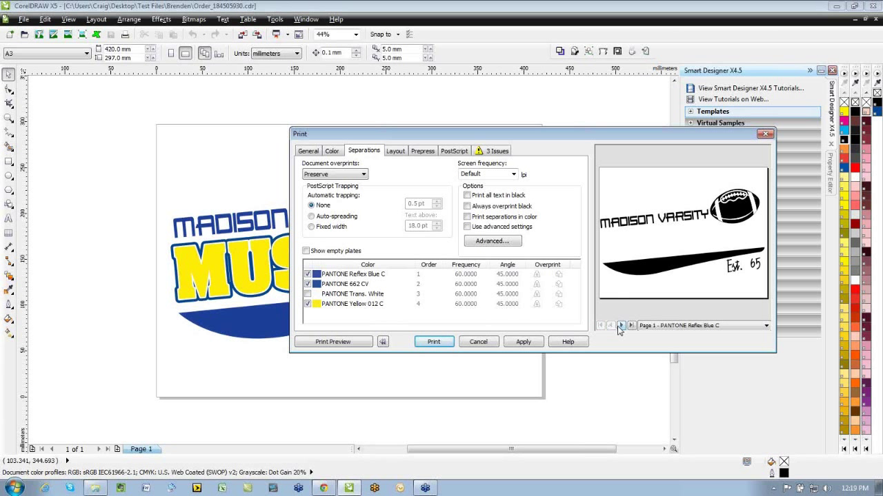
click(621, 326)
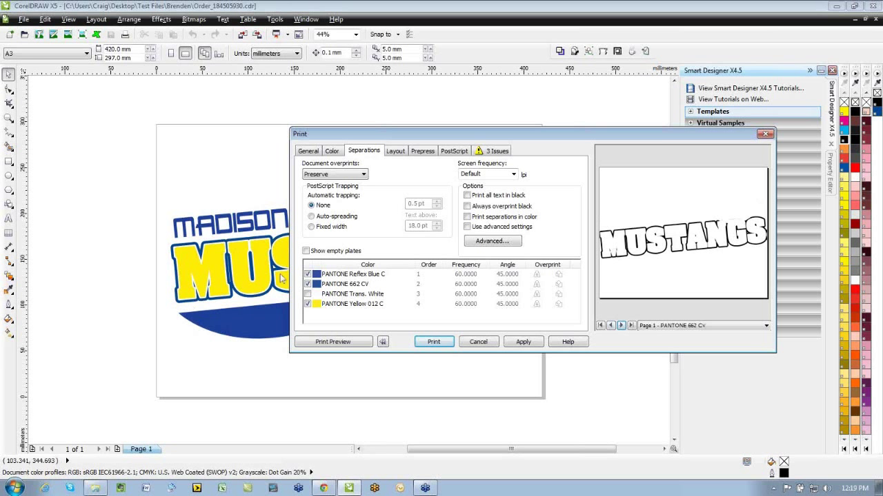
click(478, 342)
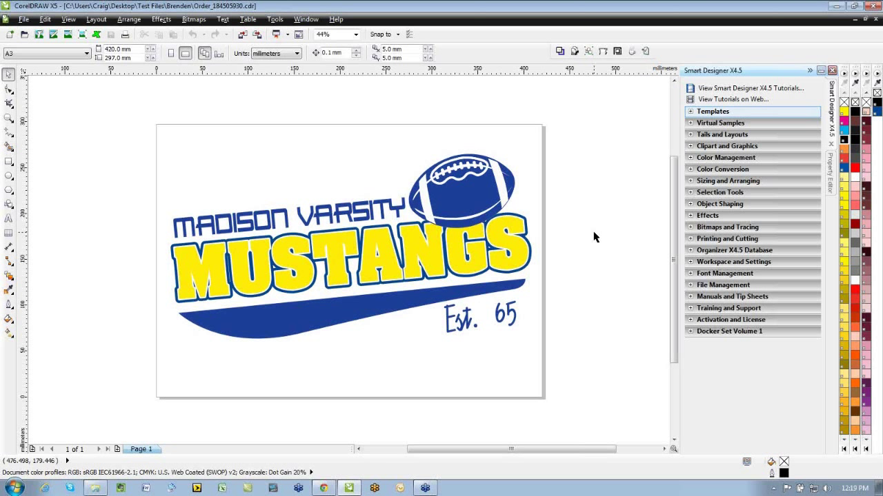
Step: Swap PANTONE Yellow 012 C in the artwork for PANTONE 442 C from the PANTONE solid coated palette, and close Swap Colors
click(692, 172)
click(731, 194)
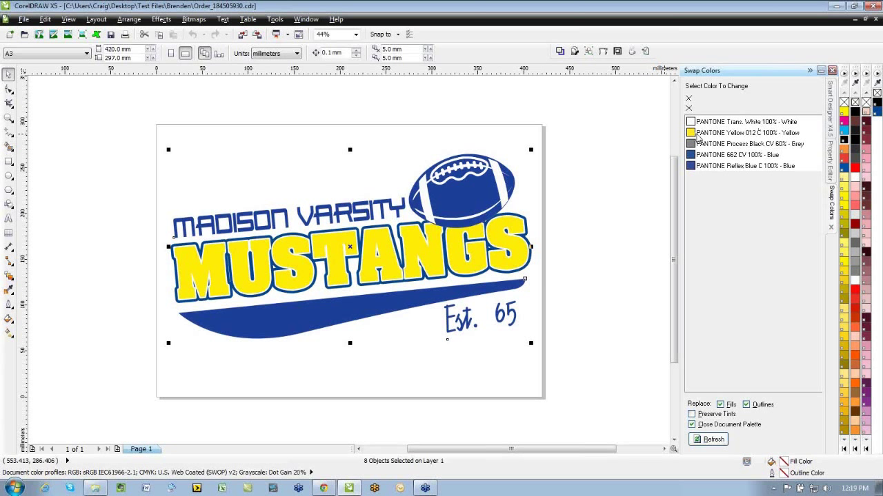
click(698, 133)
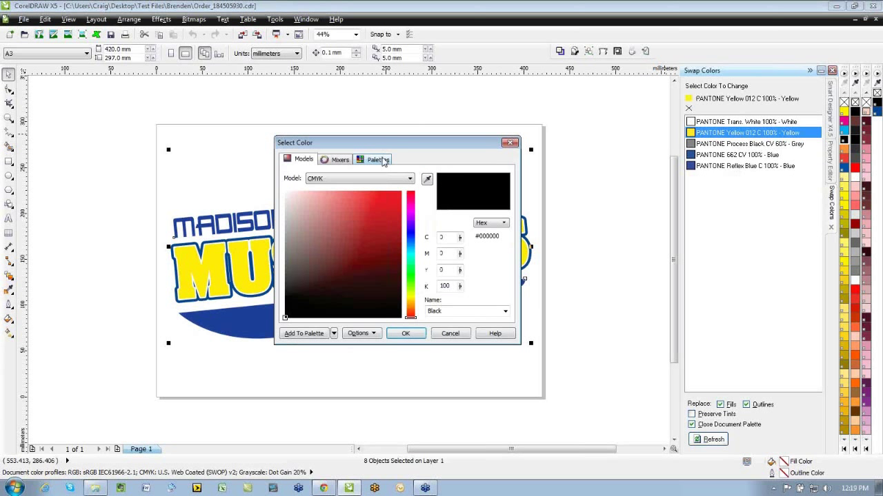
click(375, 159)
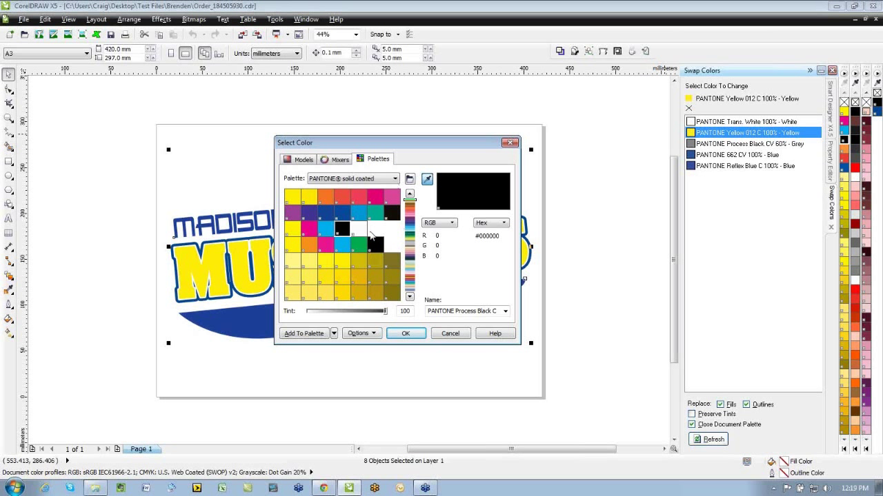
click(411, 228)
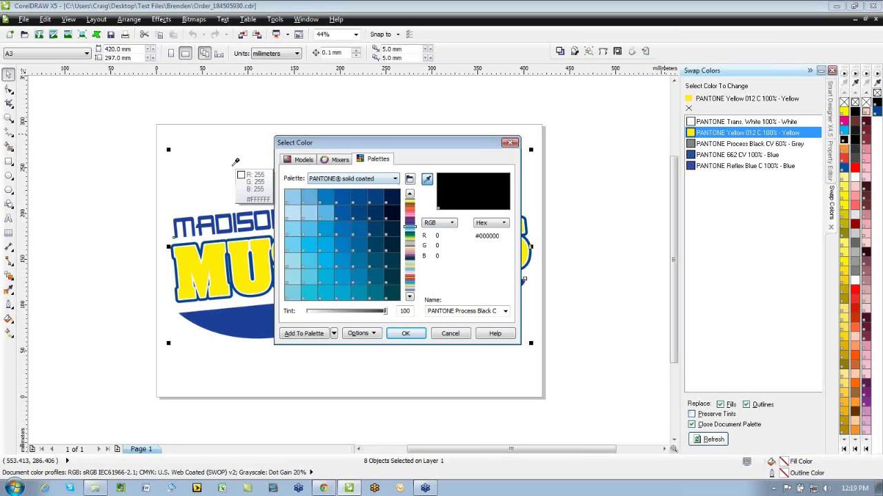
click(410, 233)
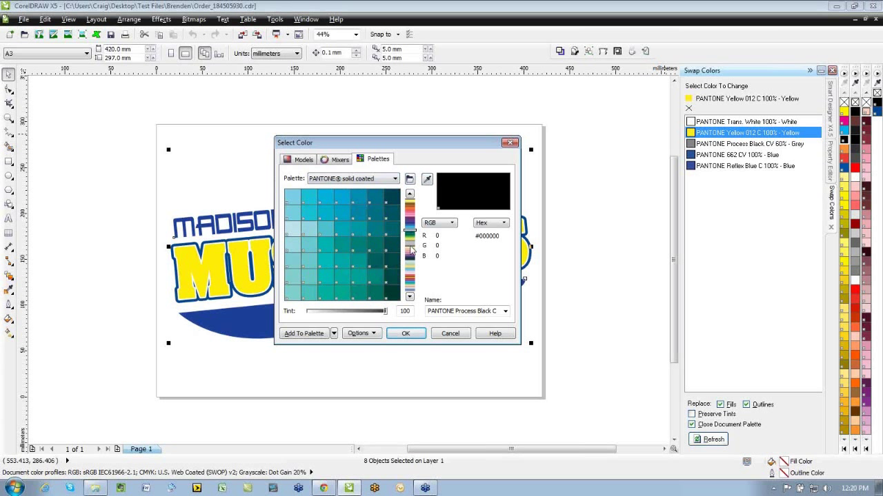
click(411, 250)
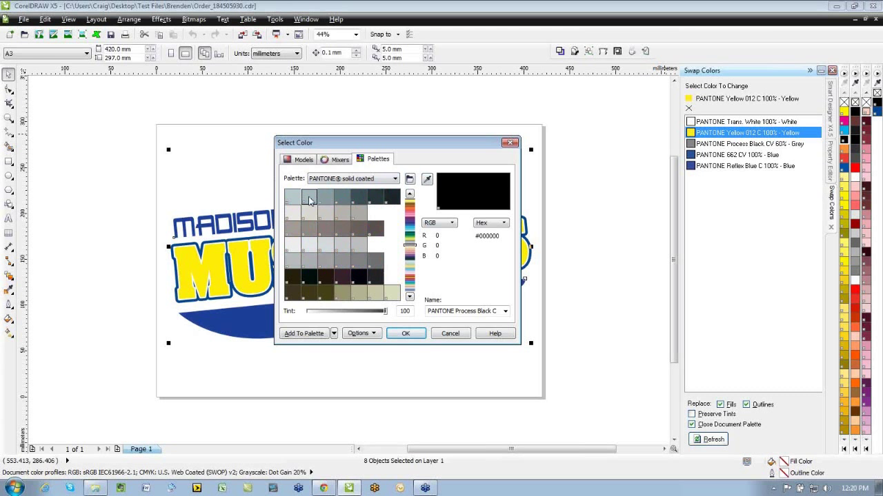
click(309, 200)
click(406, 333)
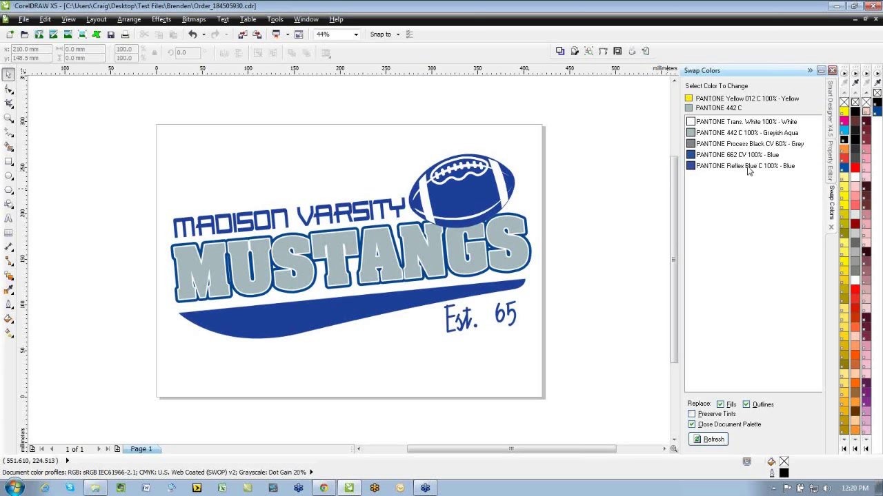
click(831, 229)
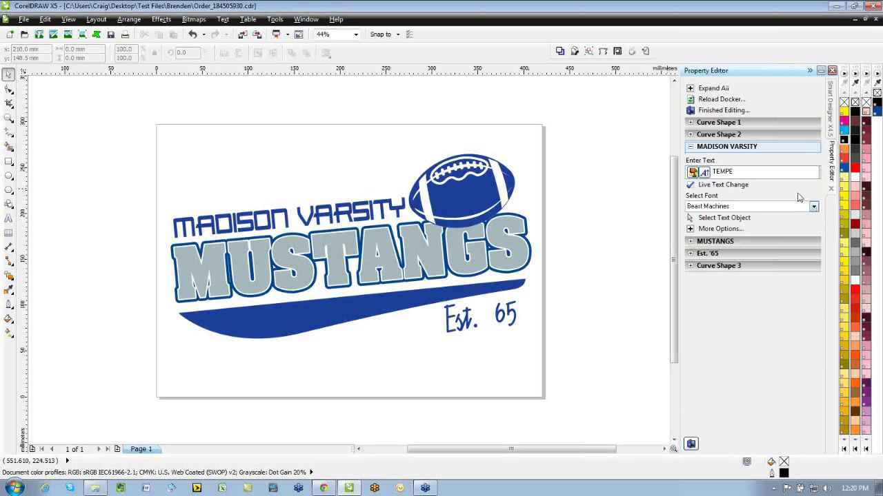
Step: Merge PANTONE 662 CV into PANTONE Reflex Blue C as the target color, and return to the Smart Designer commands
click(831, 118)
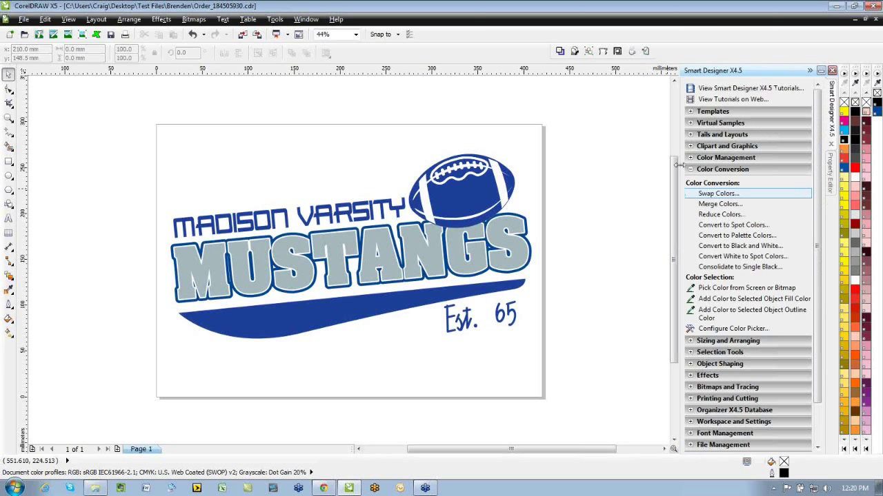
click(734, 205)
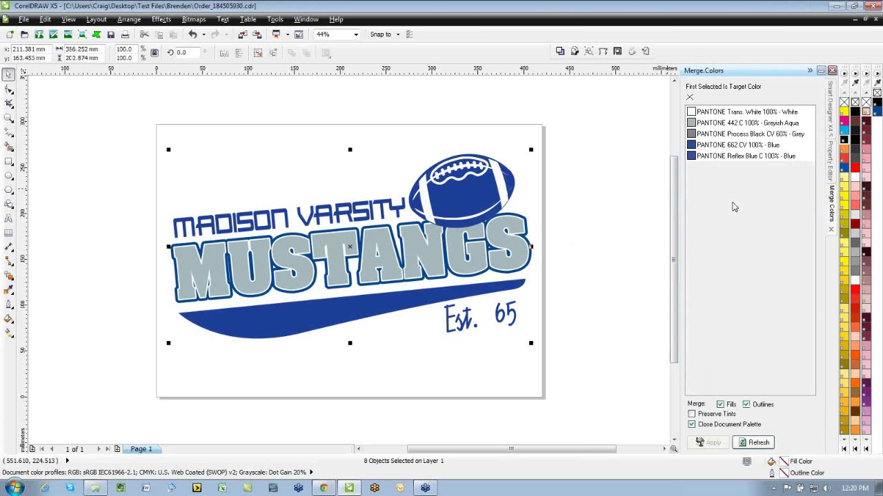
click(695, 156)
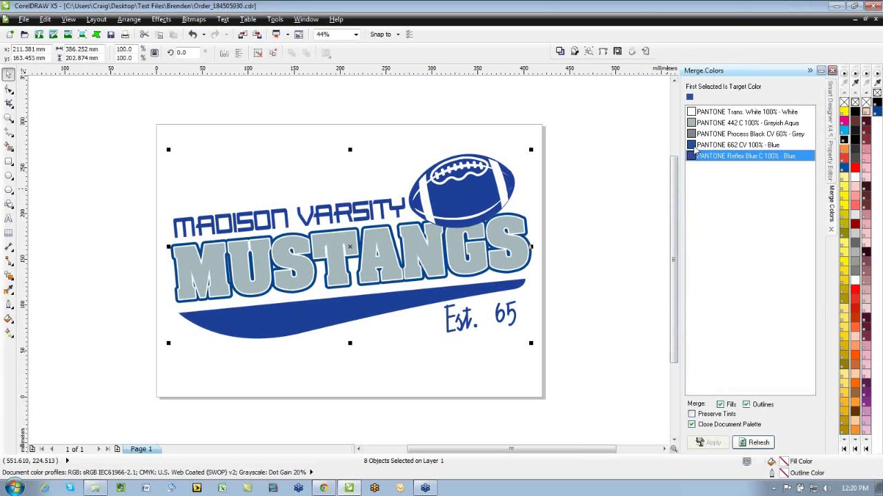
ctrl+click(695, 146)
click(710, 444)
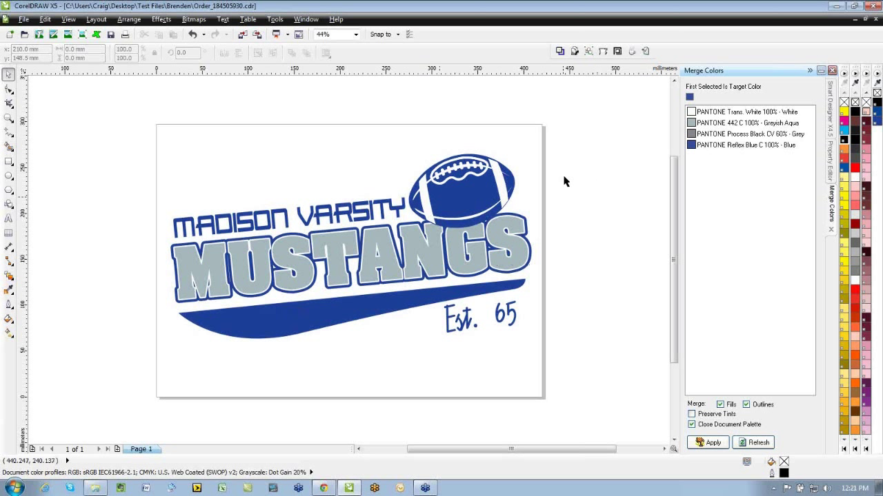
click(831, 232)
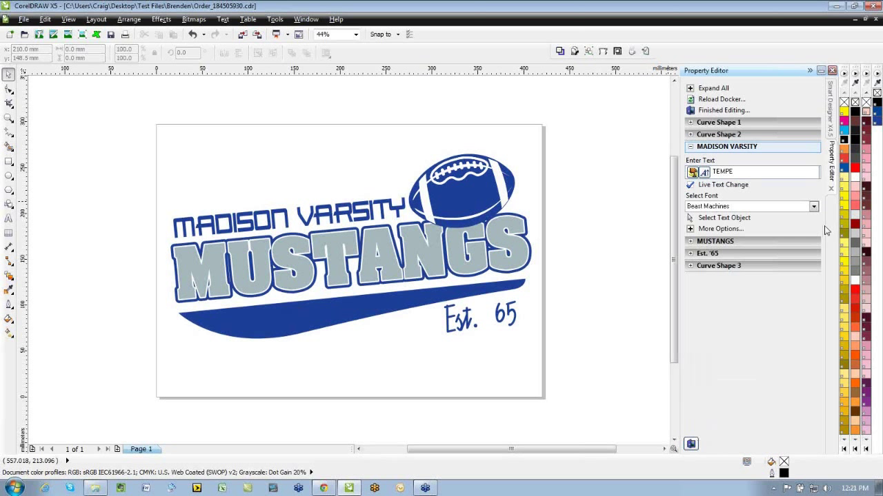
click(831, 115)
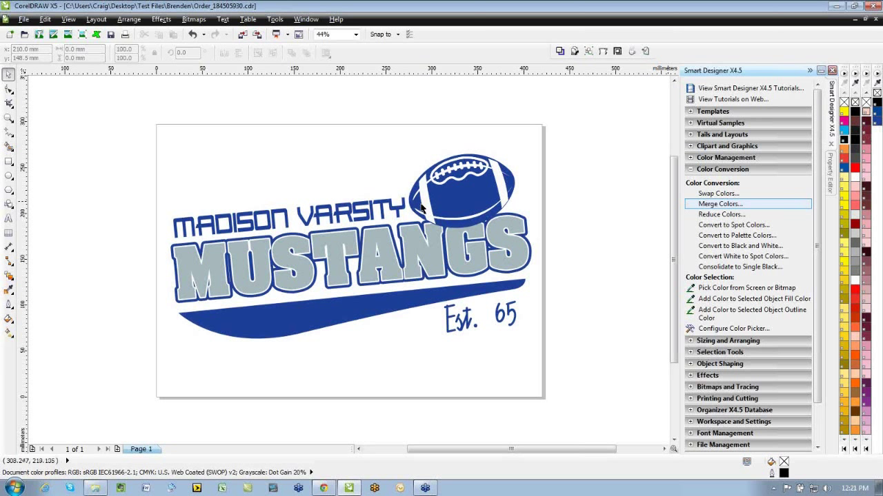
Step: Ungroup the whole artwork and select only the blue swoosh beneath the MUSTANGS lettering
click(321, 322)
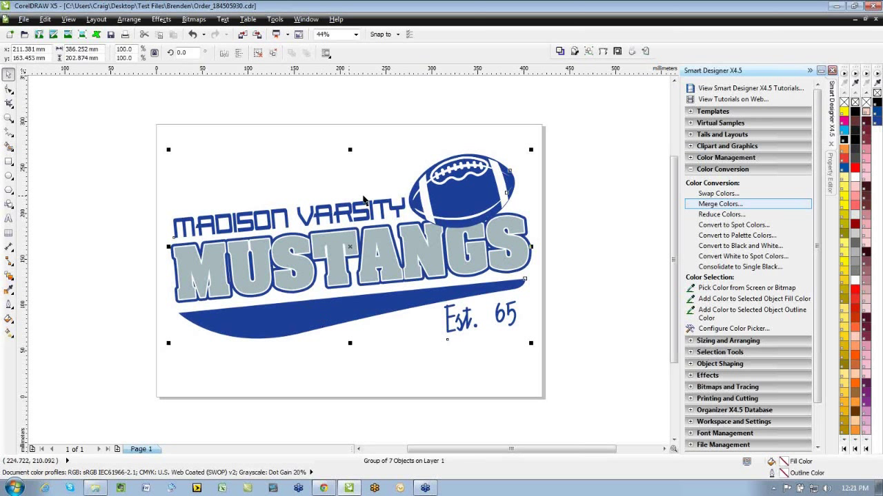
click(258, 54)
click(286, 89)
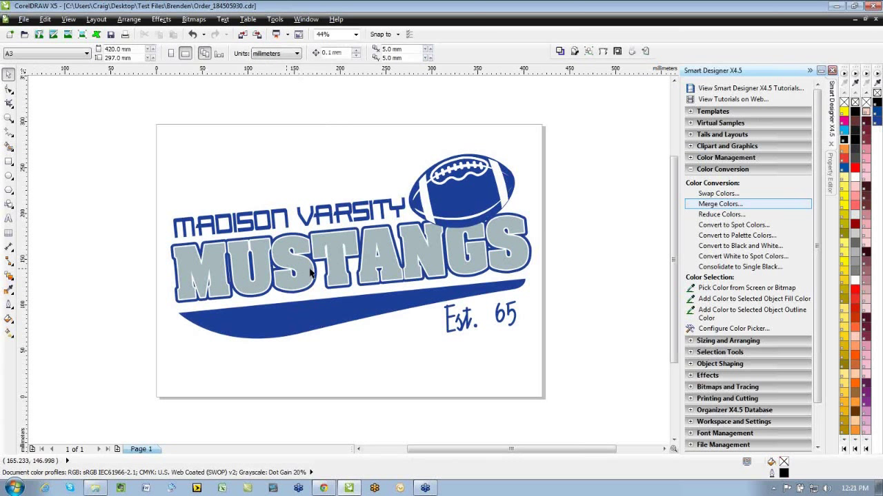
click(316, 313)
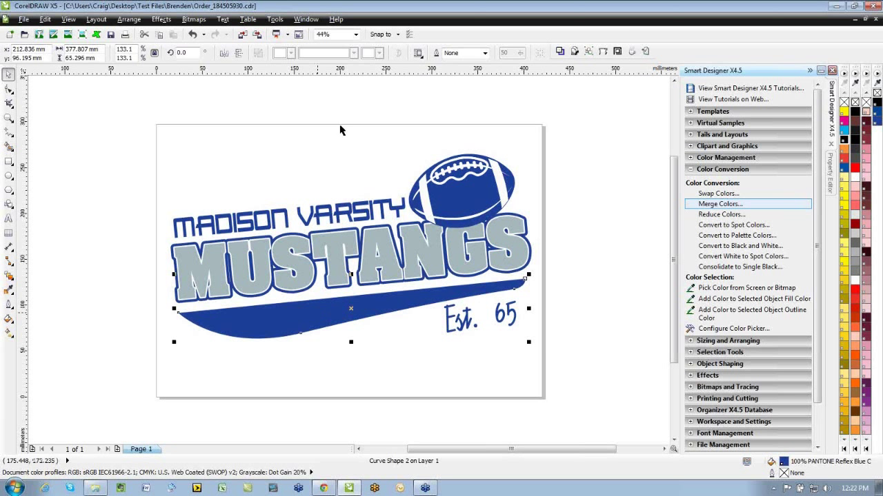
Step: Reselect the blue swoosh beneath the MUSTANGS lettering and open the Halftone Wizard from the Smart Designer output preparation commands
click(240, 115)
click(326, 321)
click(691, 173)
click(690, 172)
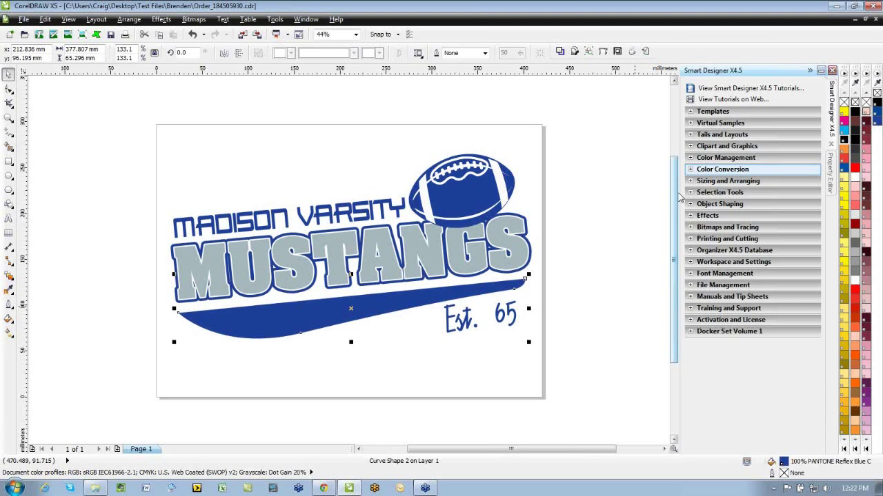
click(691, 239)
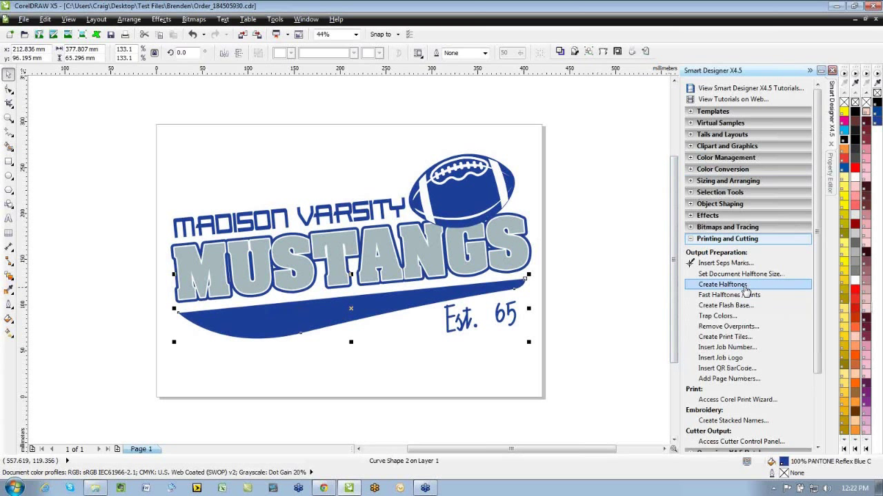
click(739, 289)
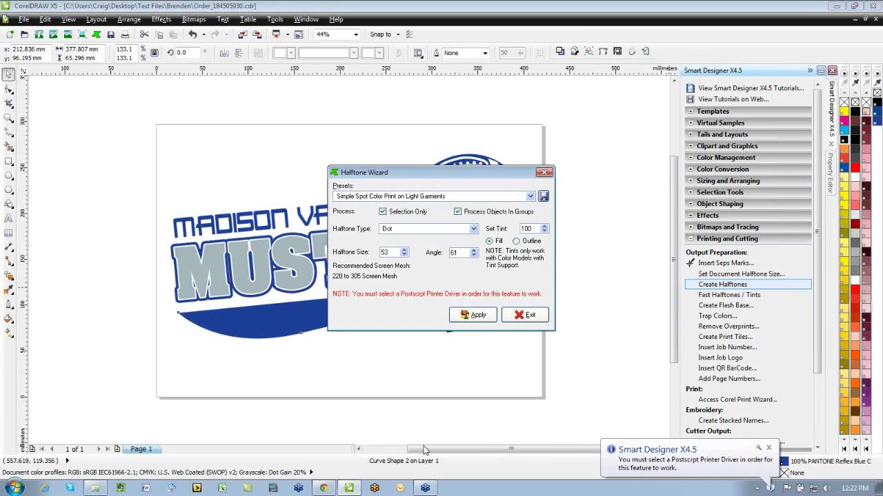
click(602, 452)
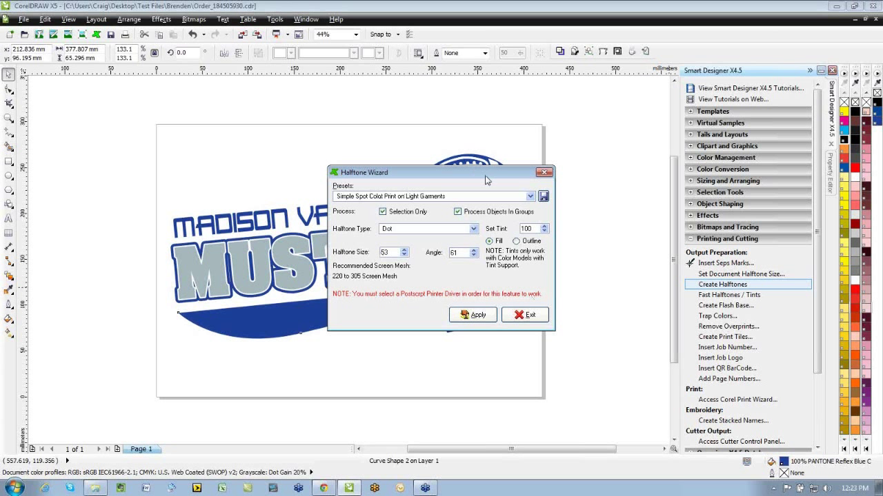
Step: Try to halftone the swoosh with the Simple Spot Color Print on Light Garments preset, Dot type and a fill tint of 65
click(529, 197)
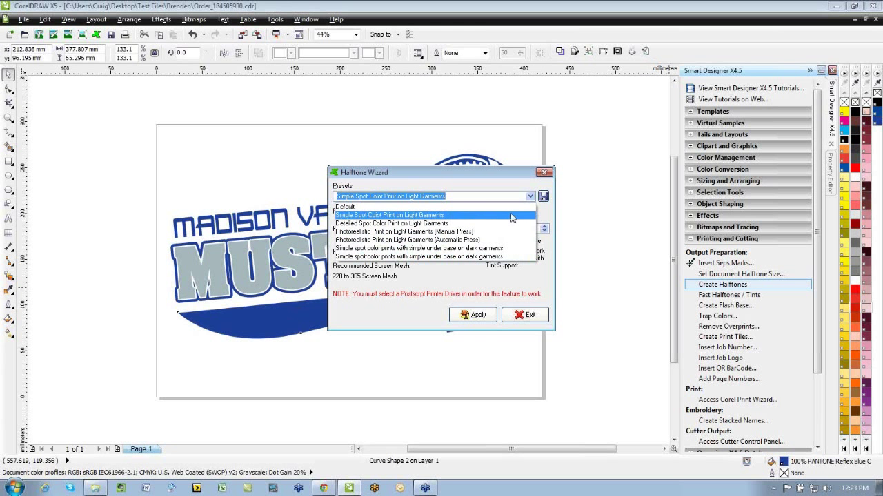
click(503, 176)
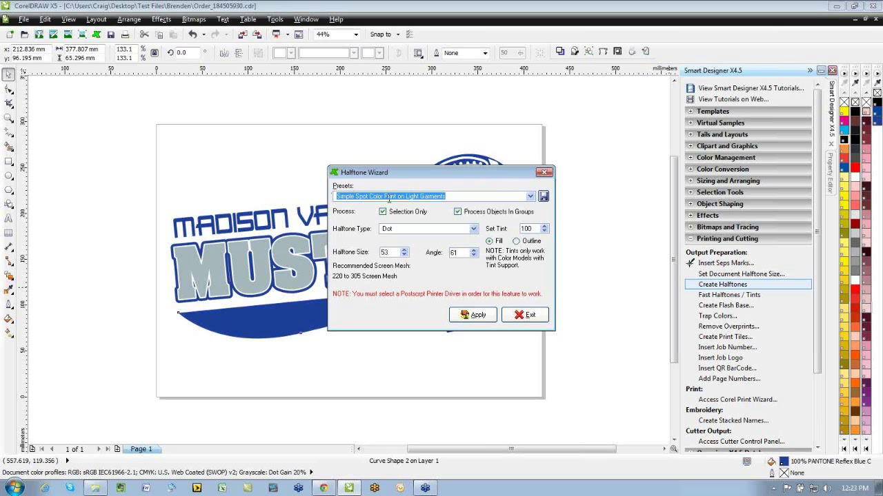
click(526, 229)
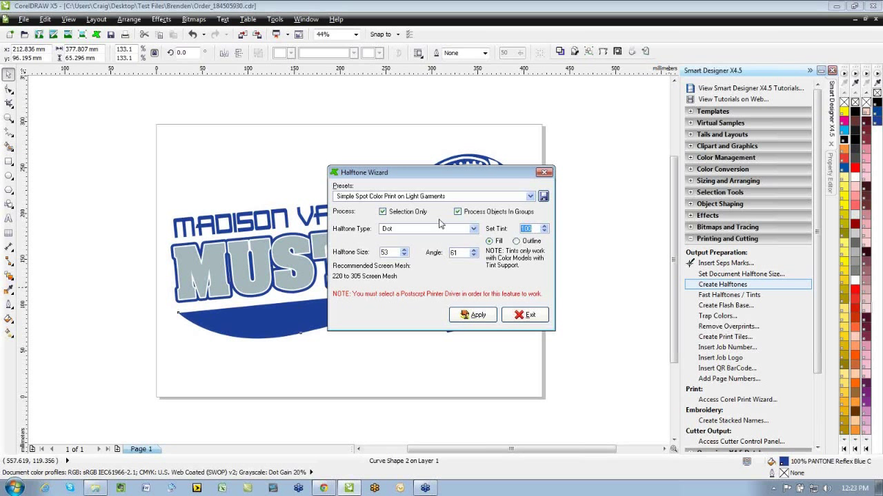
text(65)
click(474, 229)
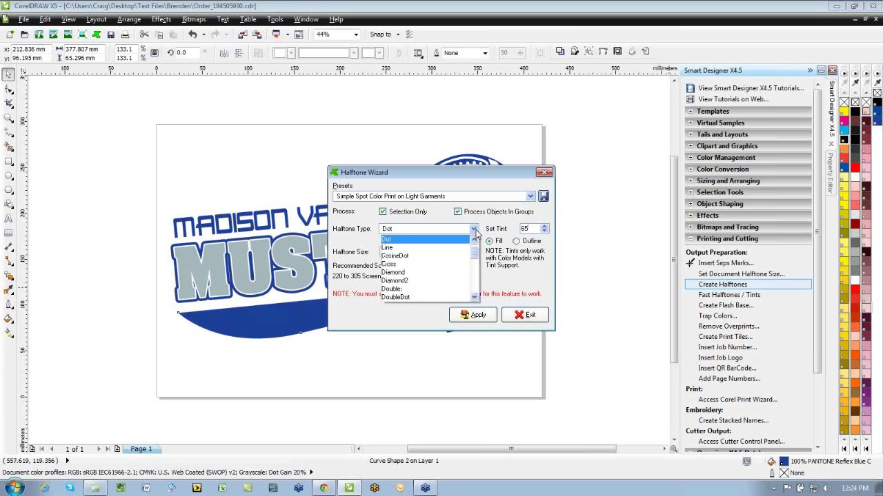
click(474, 230)
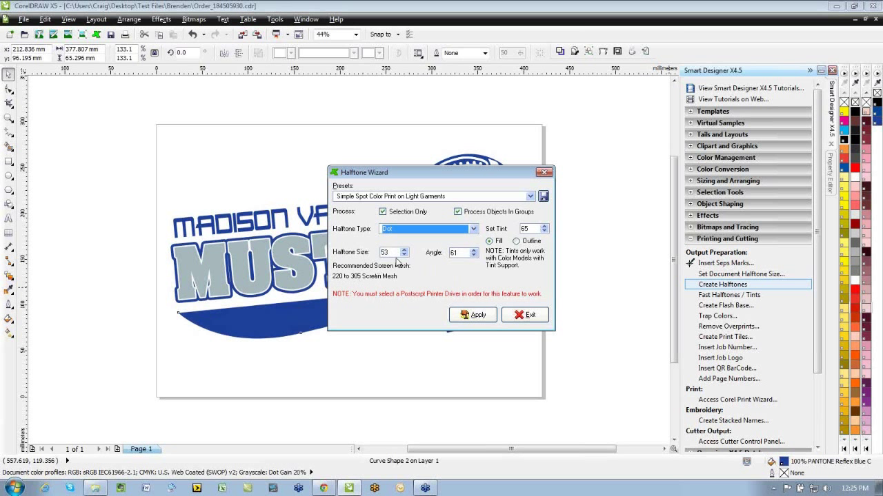
click(471, 315)
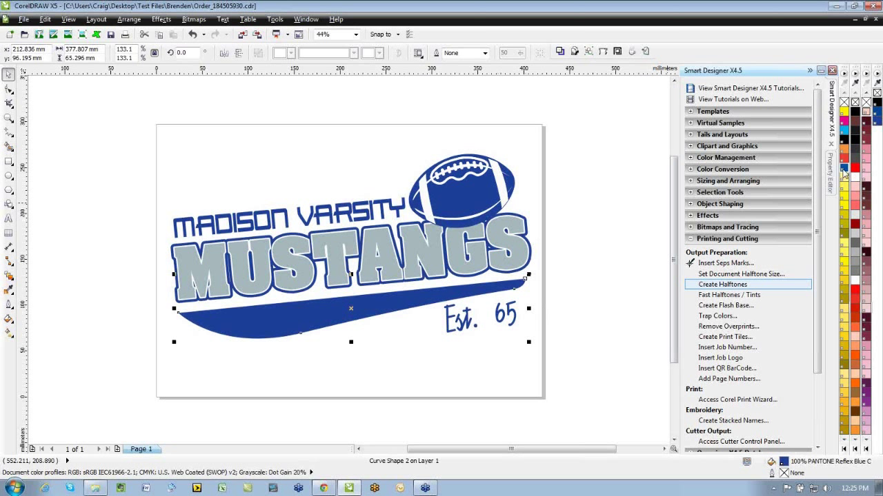
Step: Try a 50% tint of PANTONE Blue 072 CV as the swoosh fill, undo it and deselect the swoosh
drag(844, 175, 800, 171)
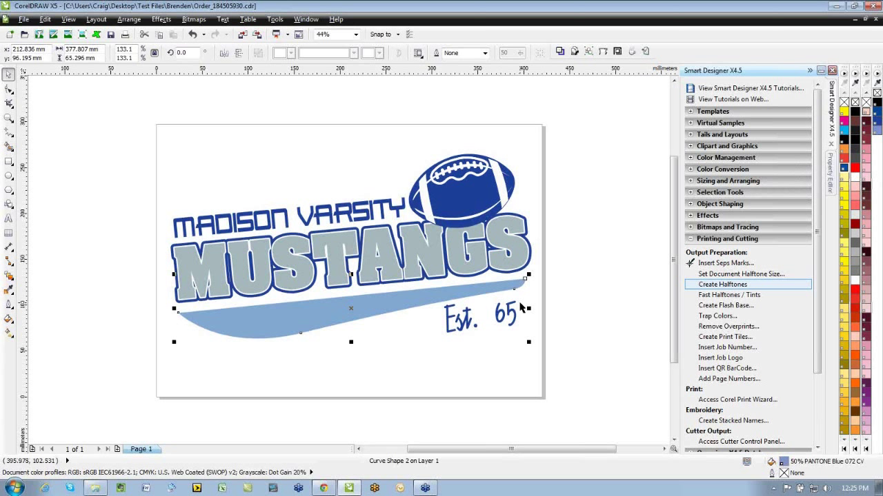
key(ctrl+z)
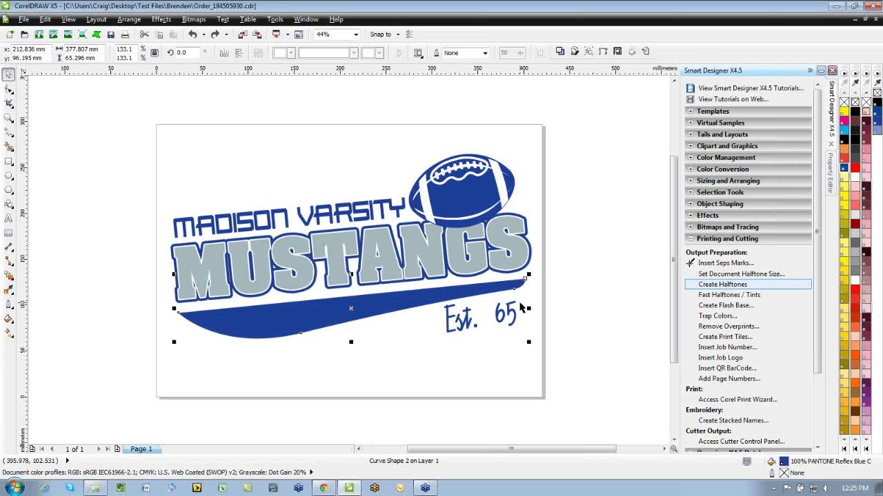
key(Escape)
Step: Create a blank document, open the Halftone Chart from the Smart Designer color charts, and examine its tint percentages for each dot frequency
click(10, 35)
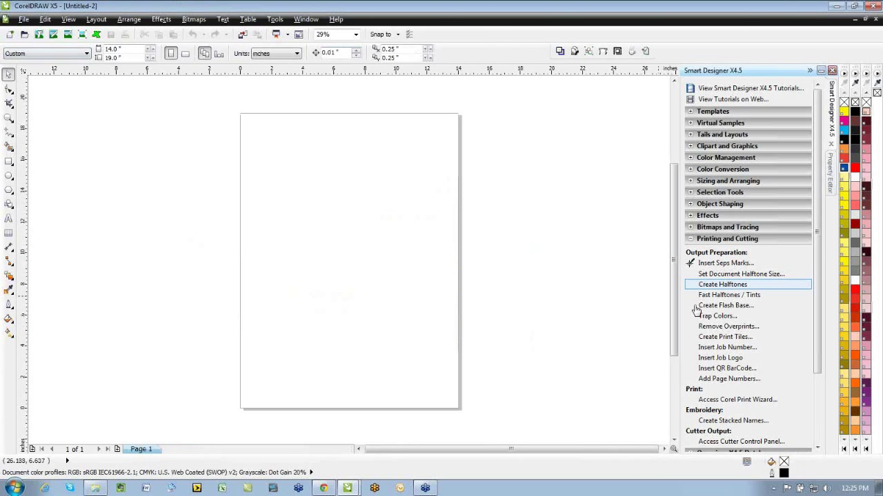
click(691, 172)
click(692, 158)
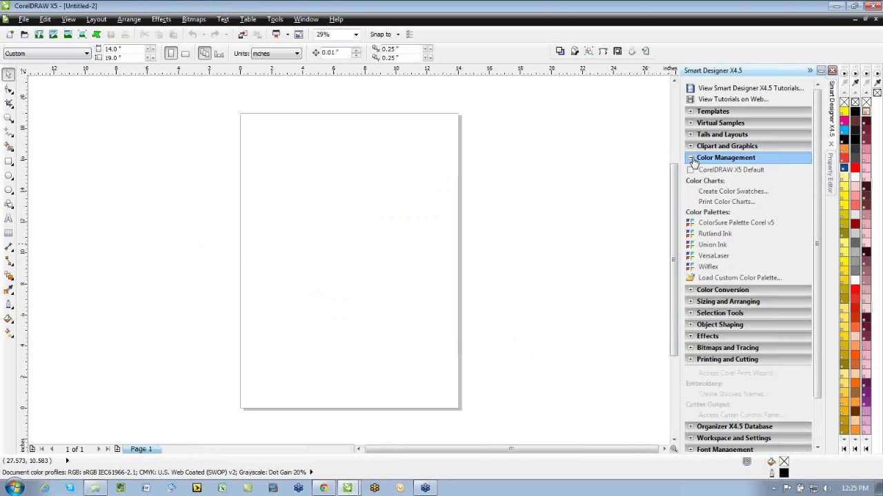
click(726, 196)
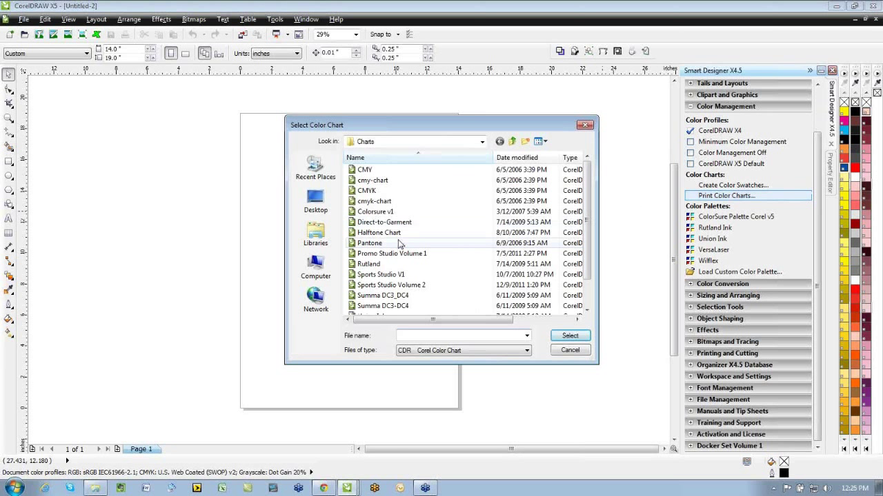
double_click(394, 234)
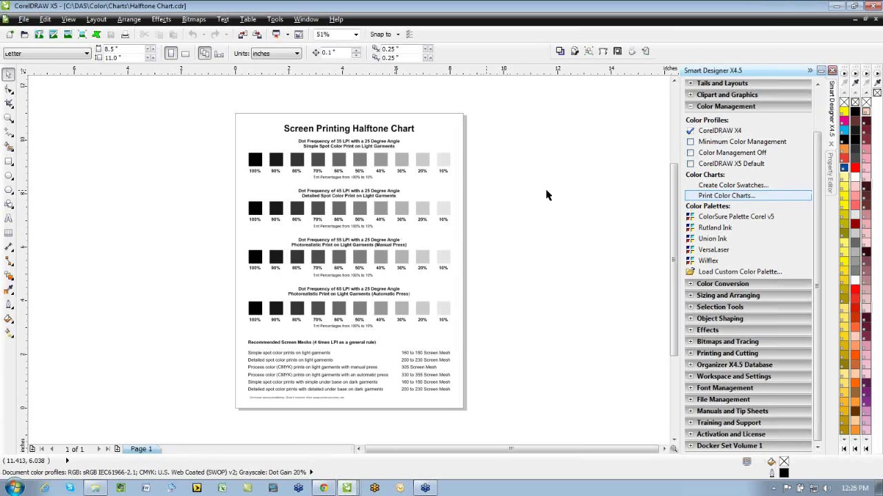
click(8, 119)
drag(209, 116, 520, 282)
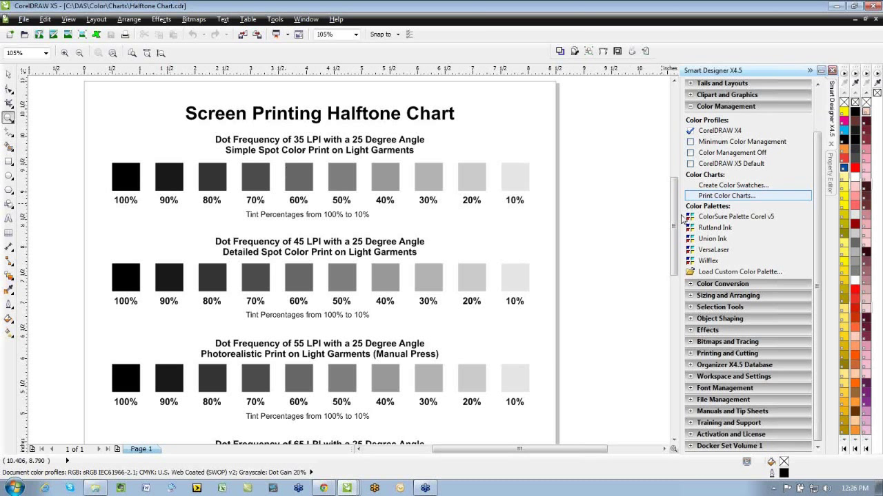
drag(677, 231, 673, 256)
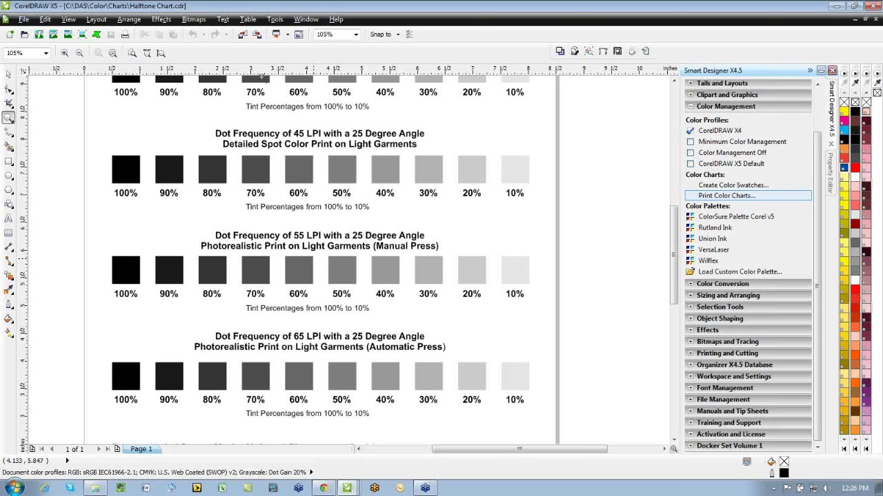
Step: Create another blank document, open the Pantone color chart, and view the Blue 072 swatch up close
click(10, 35)
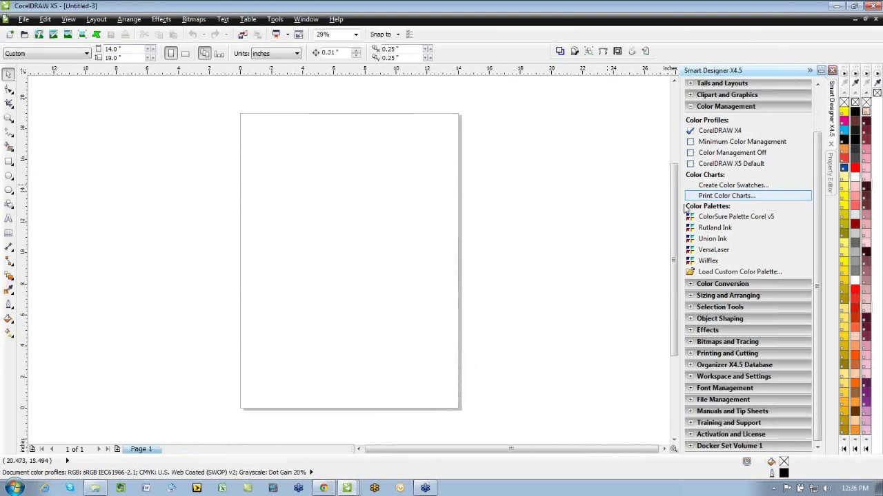
click(725, 198)
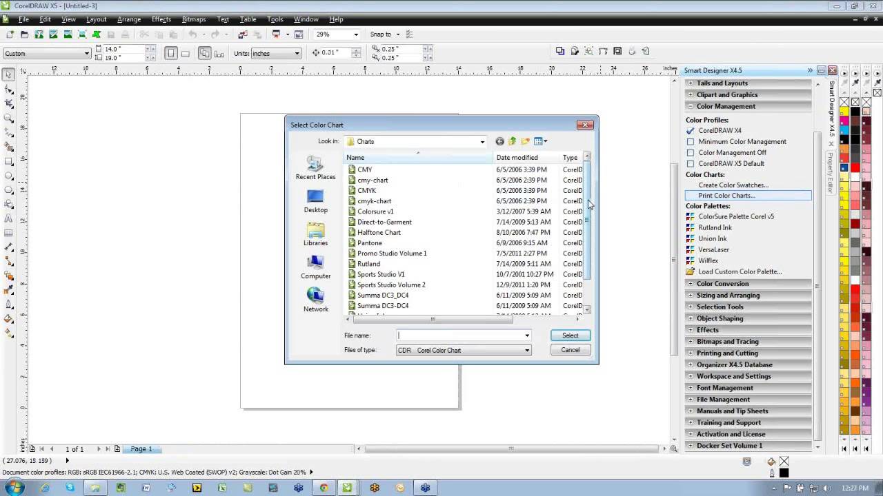
scroll(579, 207, down, 1)
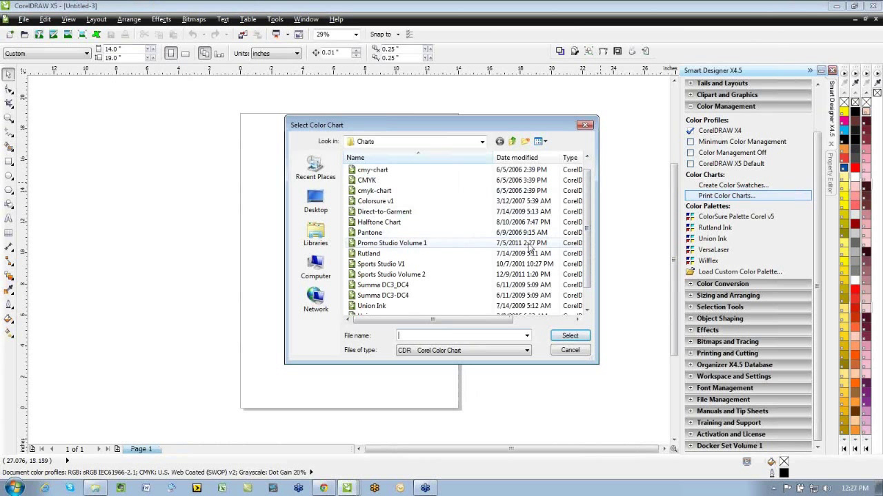
double_click(370, 240)
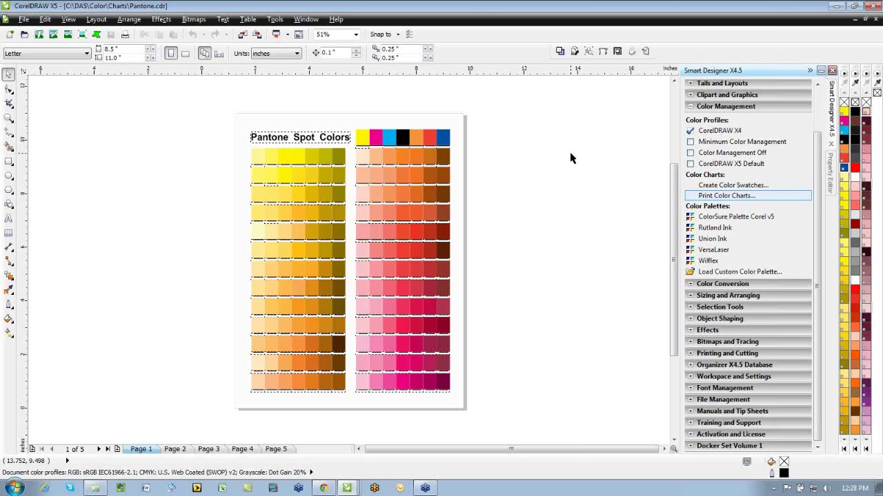
click(9, 118)
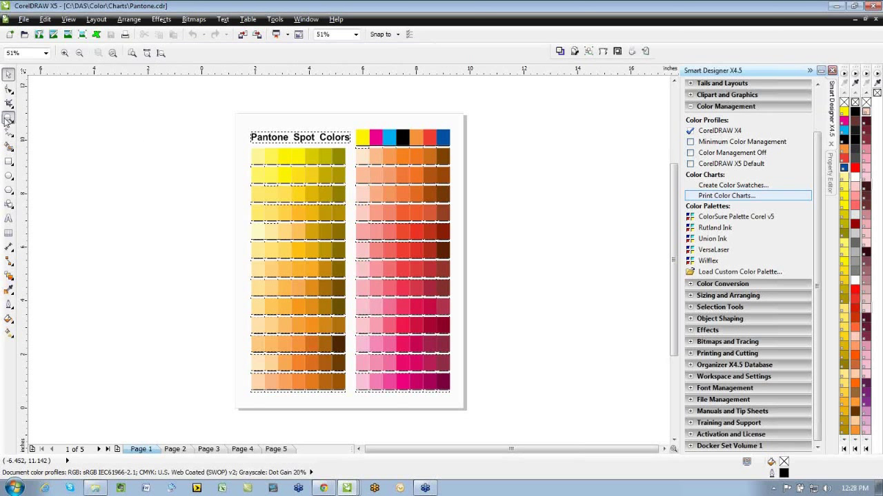
drag(407, 122, 465, 170)
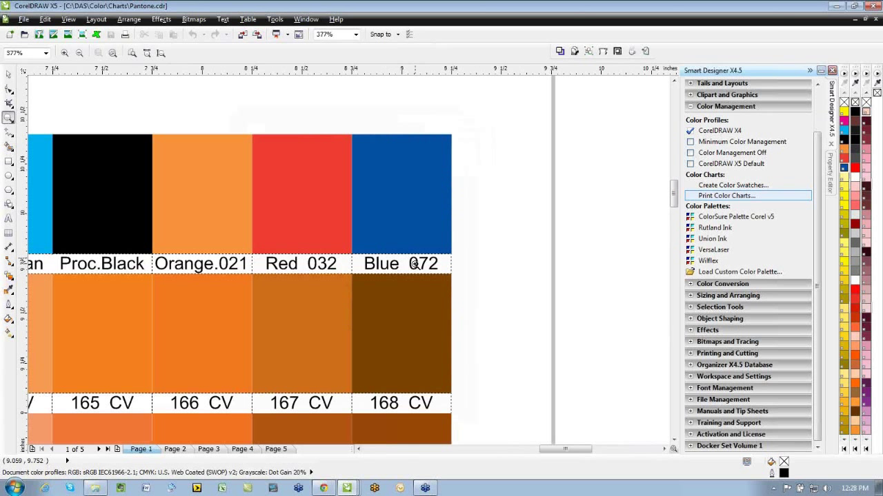
Step: Select the Blue 072 and Red 032 swatches in turn to check their spot color fills, and deselect them
click(9, 75)
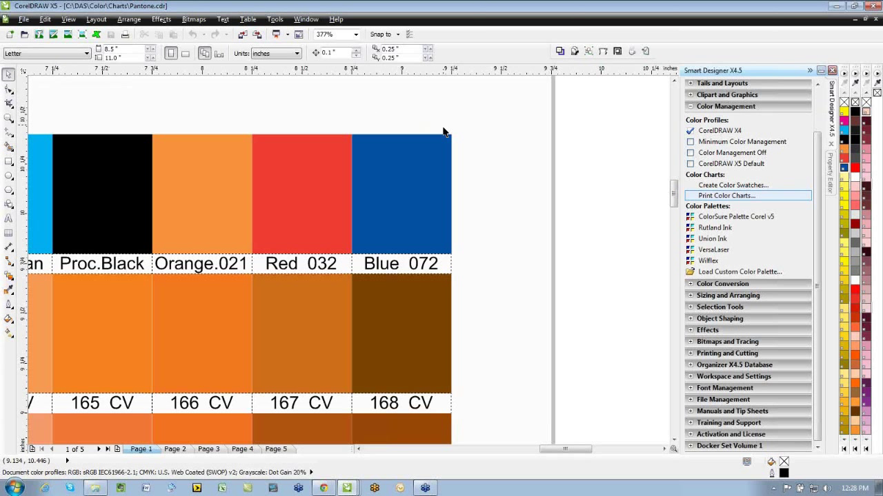
click(440, 181)
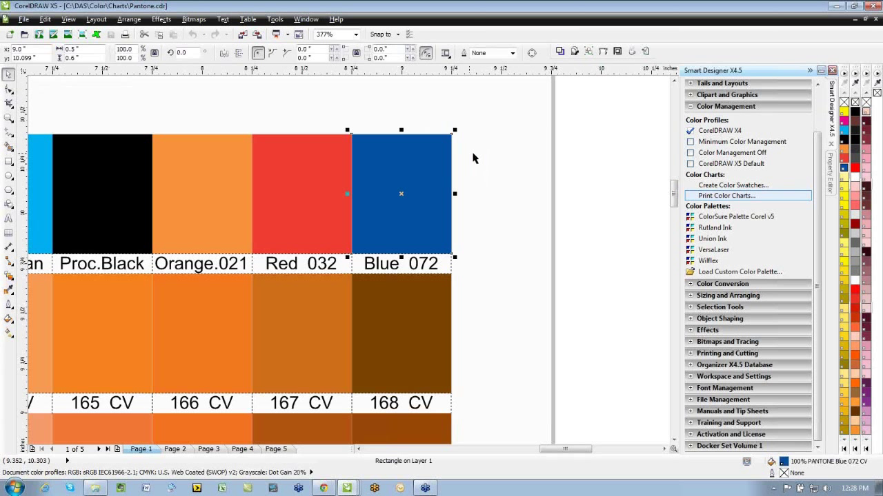
click(529, 156)
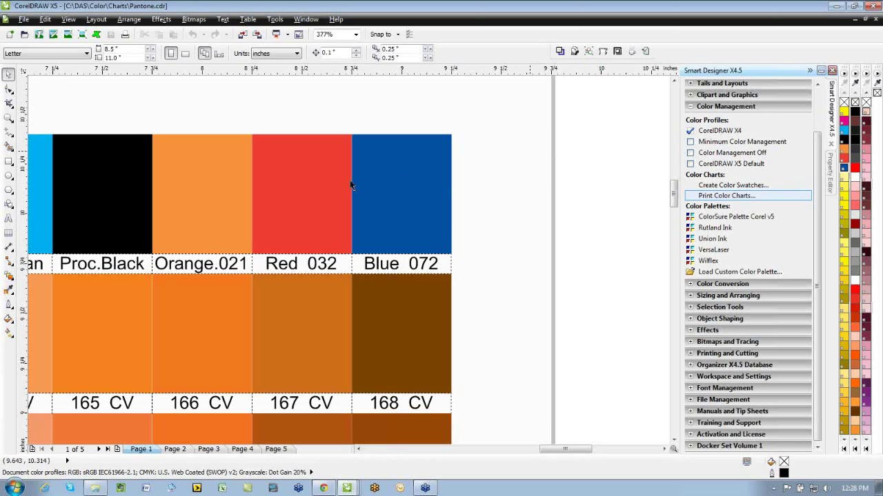
click(294, 182)
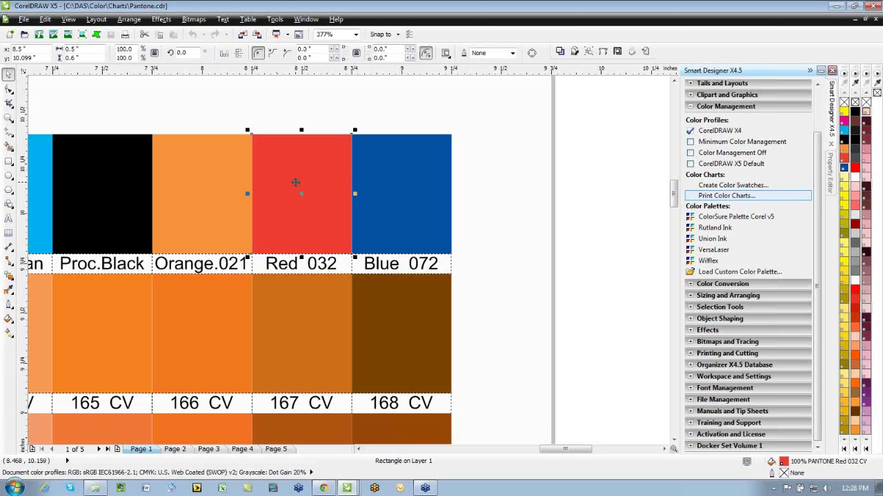
click(537, 174)
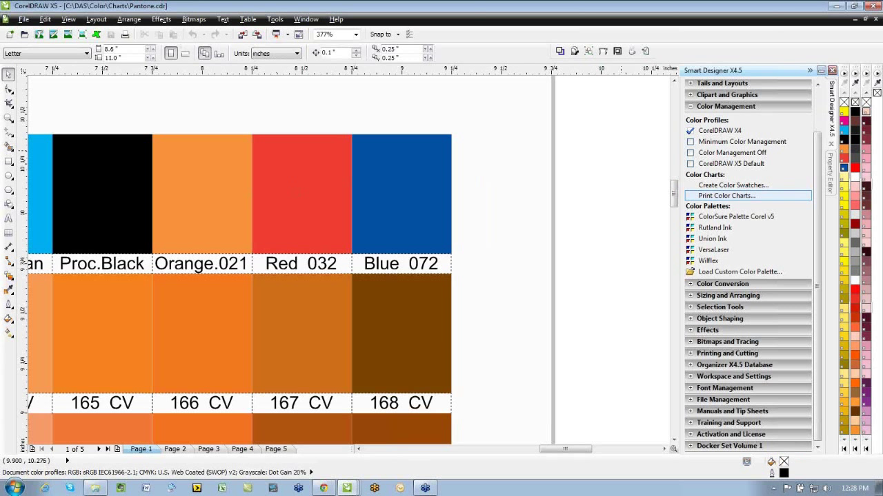
Step: Close the Pantone chart, the newest blank document and the Halftone Chart, and display the Property Editor
click(876, 19)
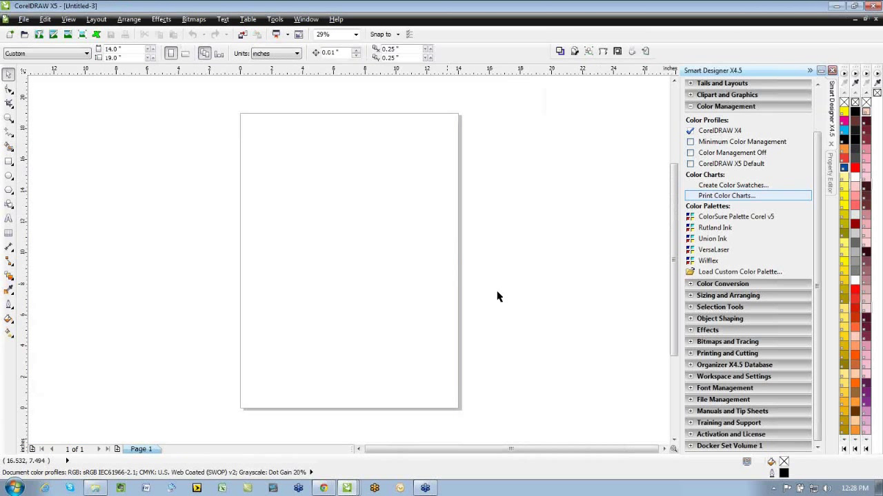
click(830, 181)
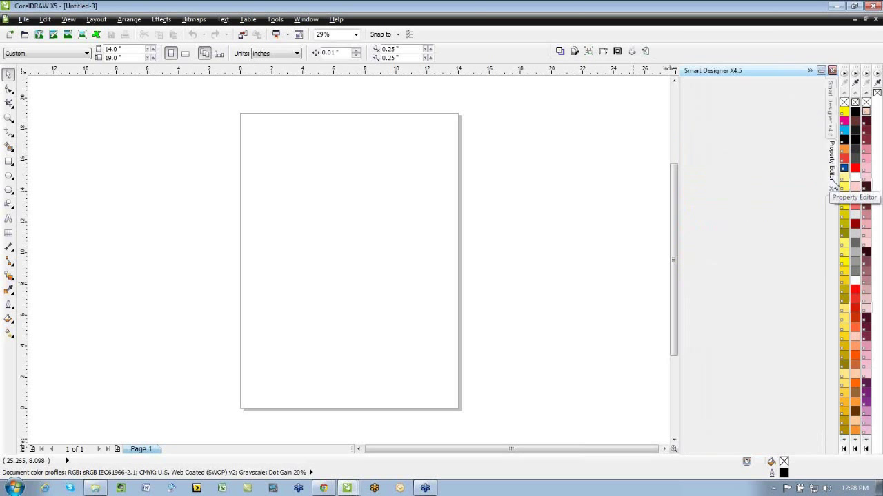
click(875, 20)
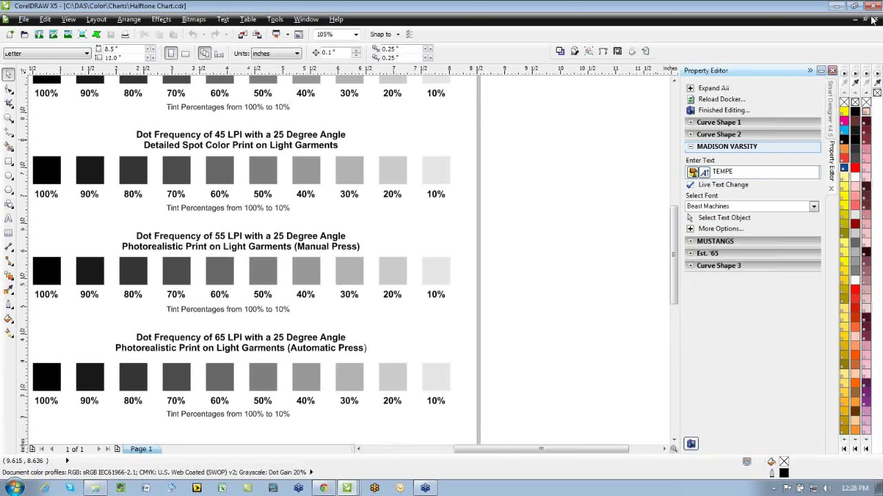
click(874, 20)
Step: Reopen the saved MUSTANGS order artwork in its original colors
click(25, 19)
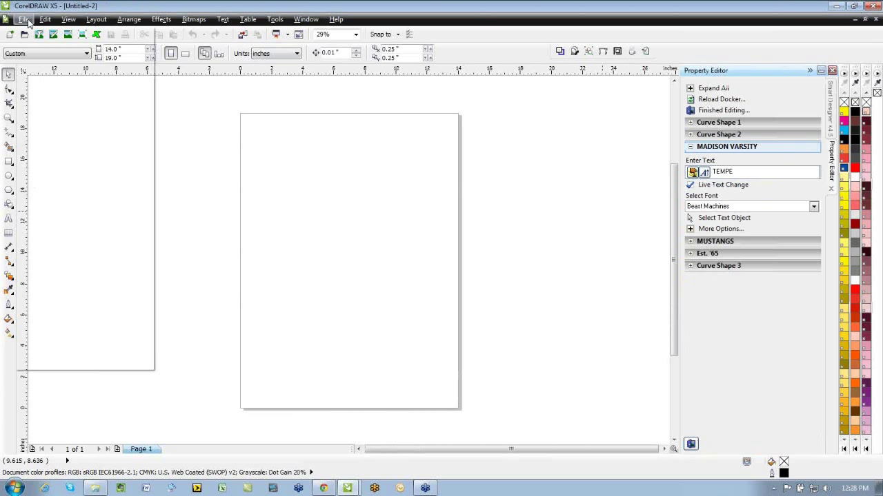
click(46, 58)
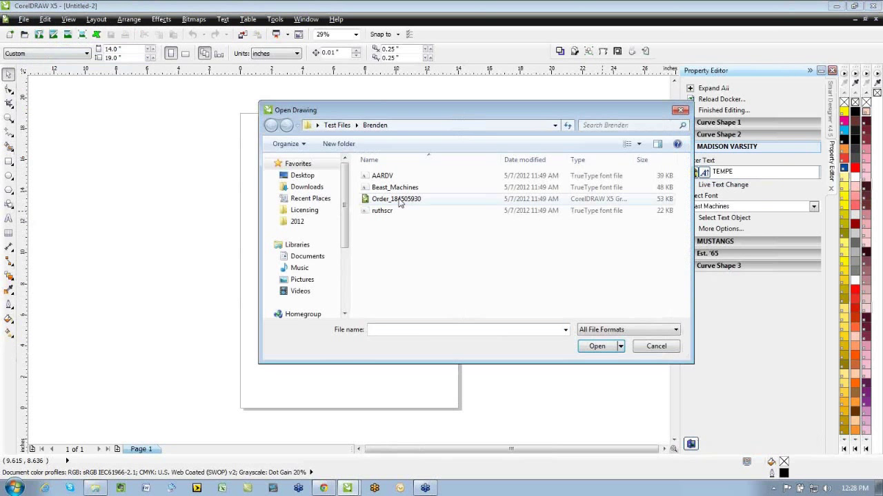
double_click(407, 200)
click(481, 271)
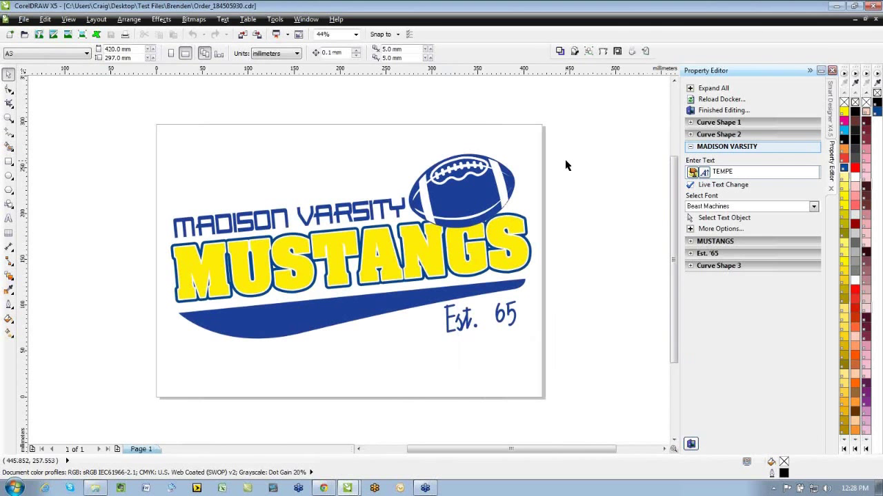
Step: Swap the artwork's PANTONE Reflex Blue C for PANTONE Blue 072 C from the PANTONE solid coated palette, and close Swap Colors
key(F4)
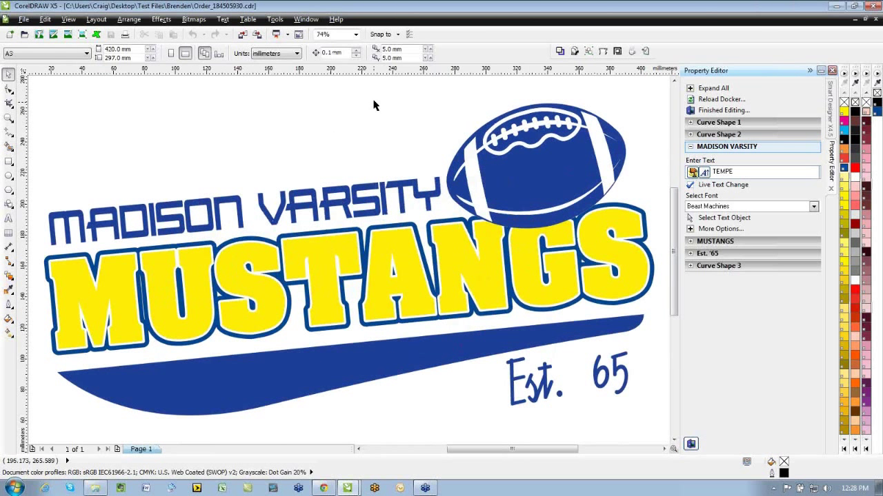
click(830, 127)
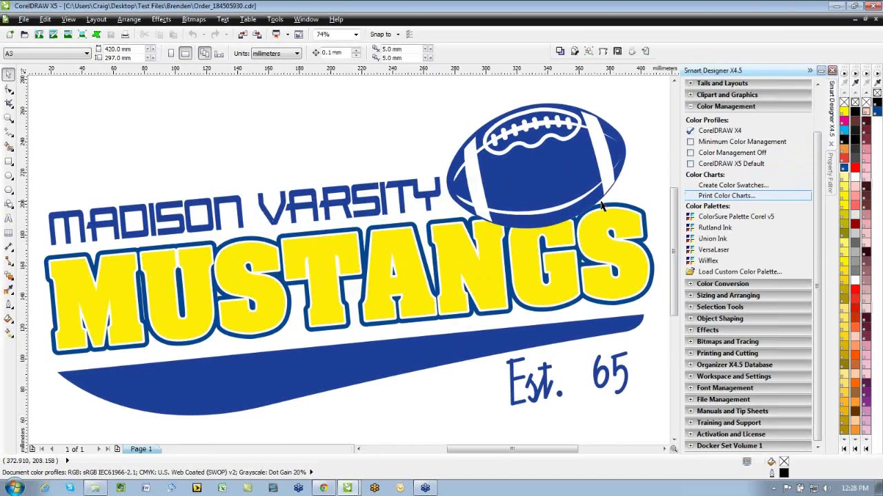
click(695, 285)
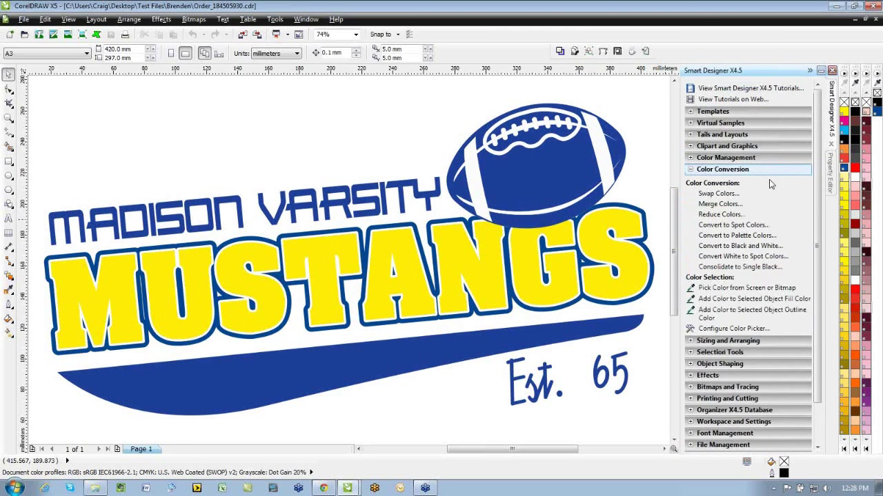
click(732, 197)
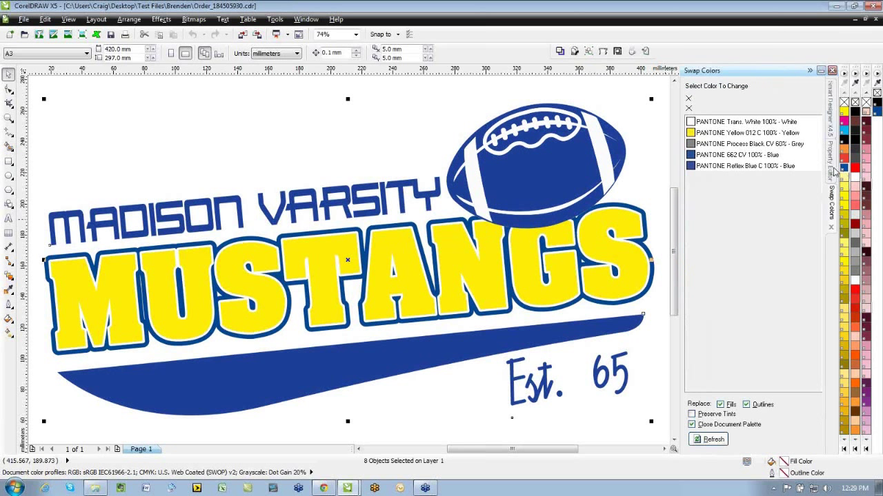
double_click(713, 169)
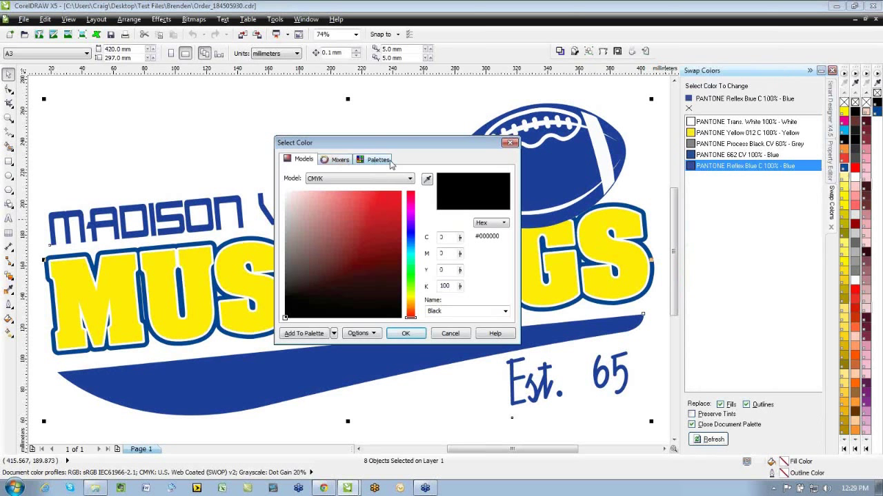
click(380, 160)
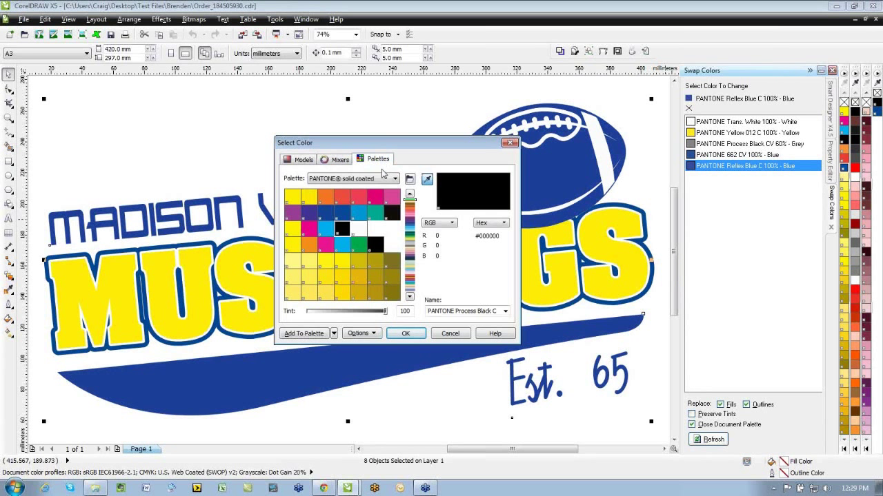
click(499, 311)
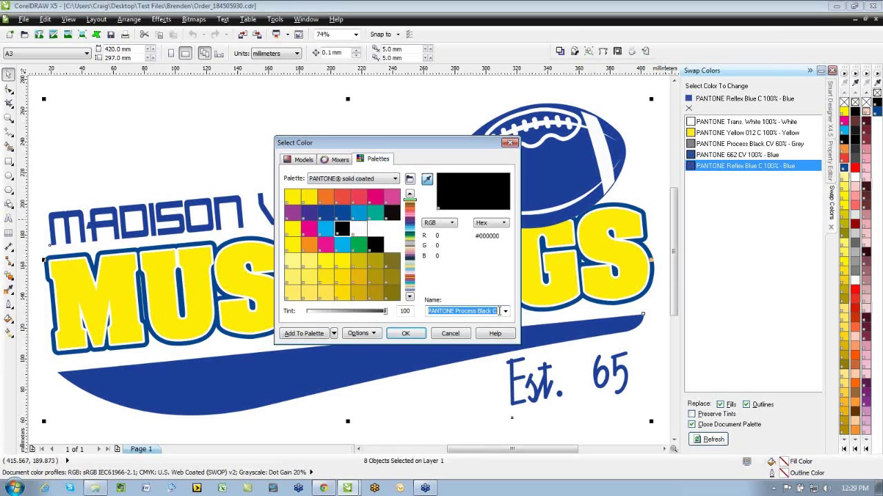
text(PANTONE Blue 07)
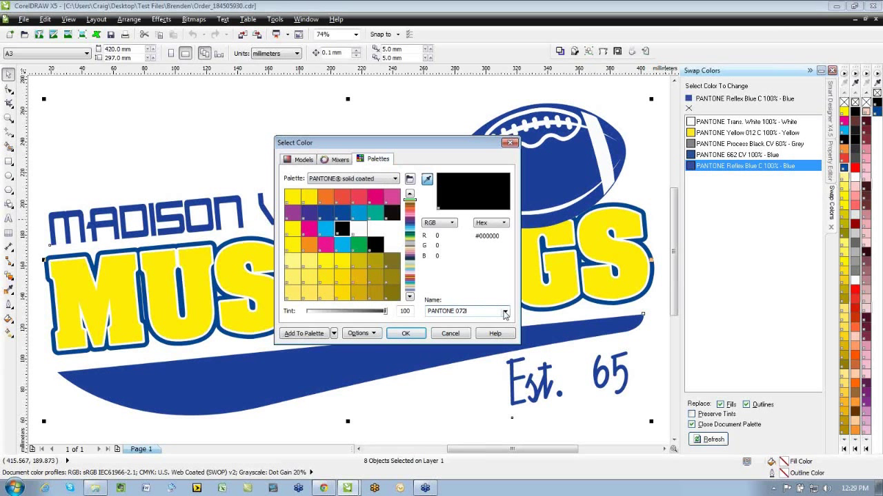
text(2)
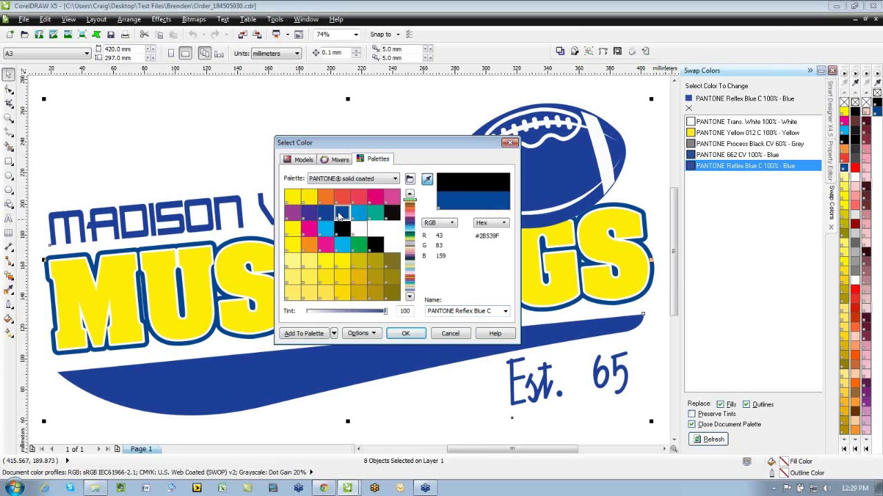
click(327, 214)
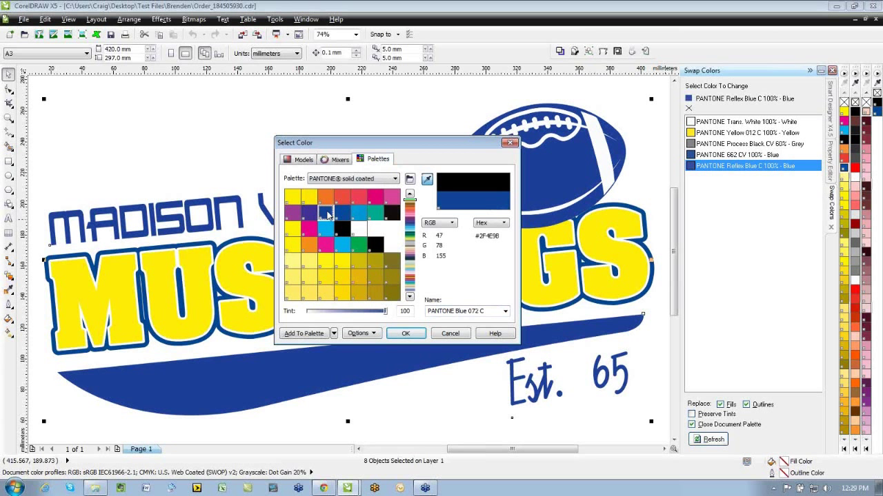
click(406, 334)
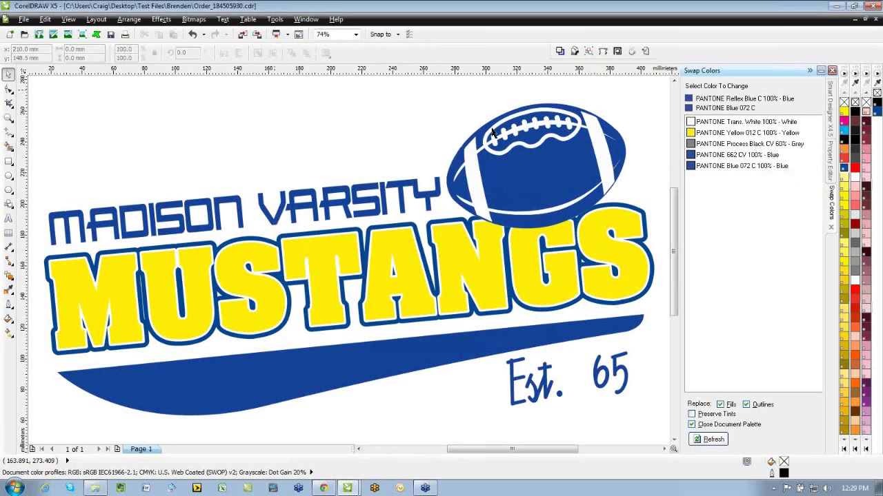
click(831, 229)
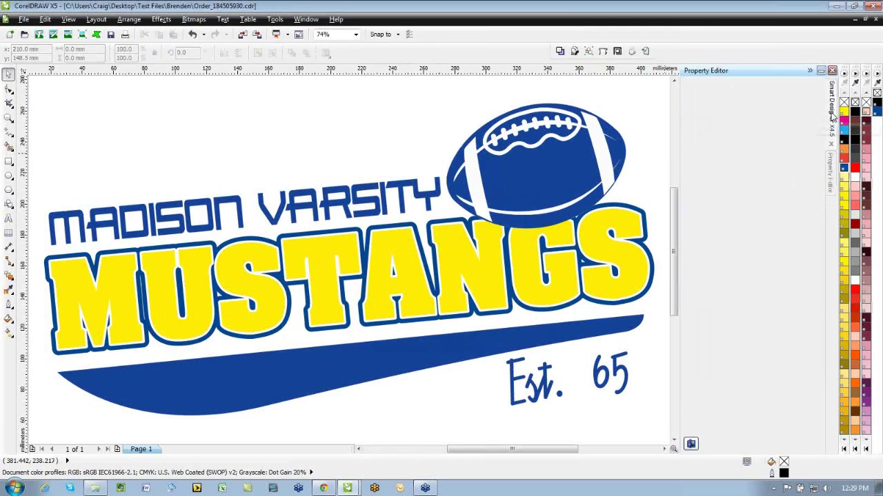
Step: Merge the PANTONE 662 CV blue into PANTONE Blue 072 C for fills and outlines, and close Merge Colors
click(830, 110)
click(710, 203)
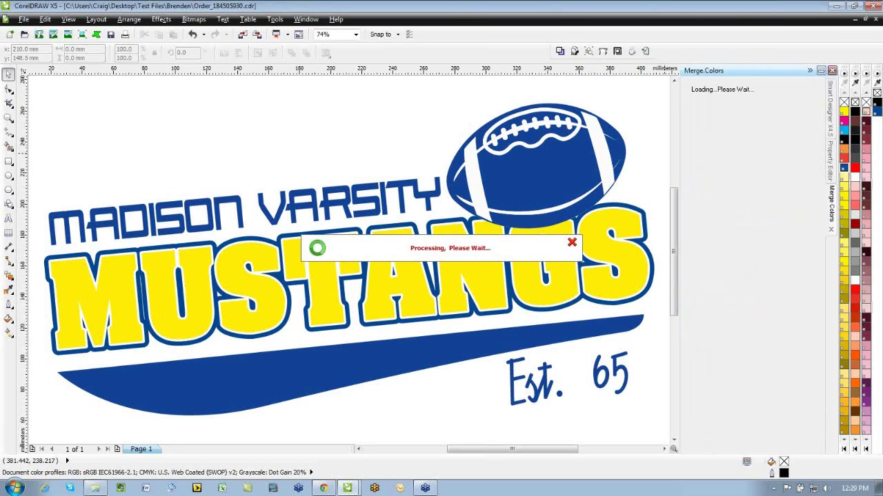
click(714, 156)
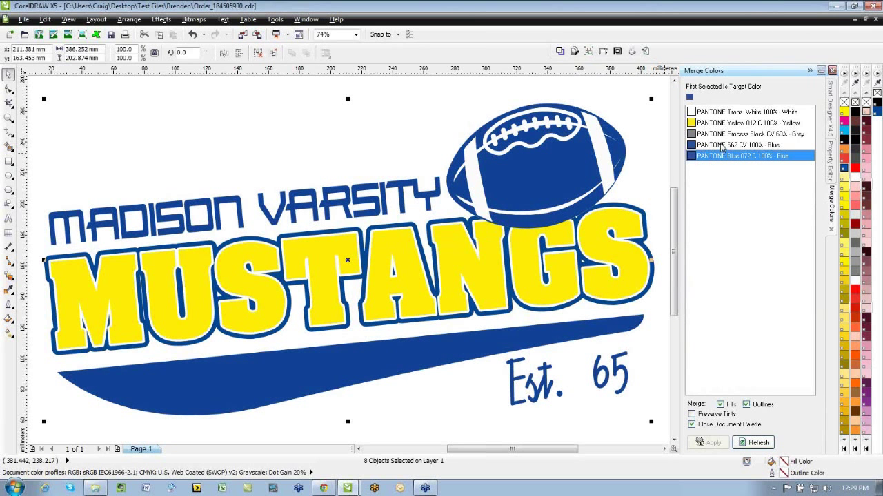
ctrl+click(722, 146)
click(712, 444)
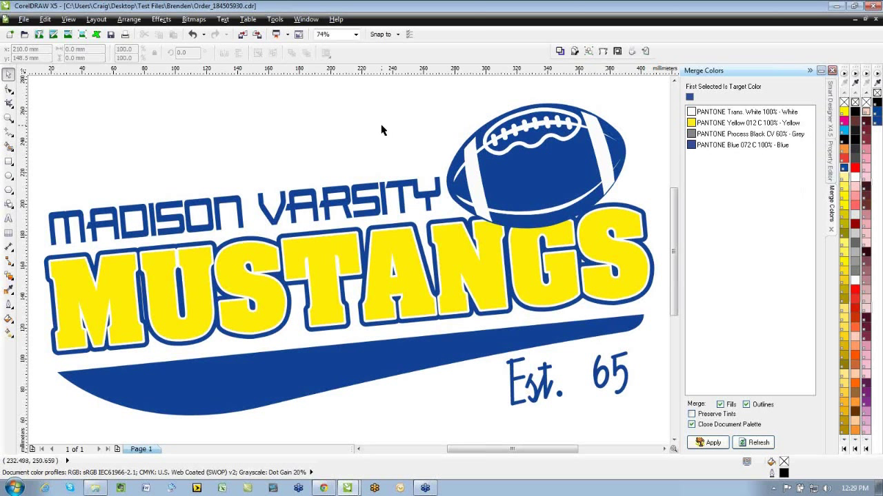
click(831, 233)
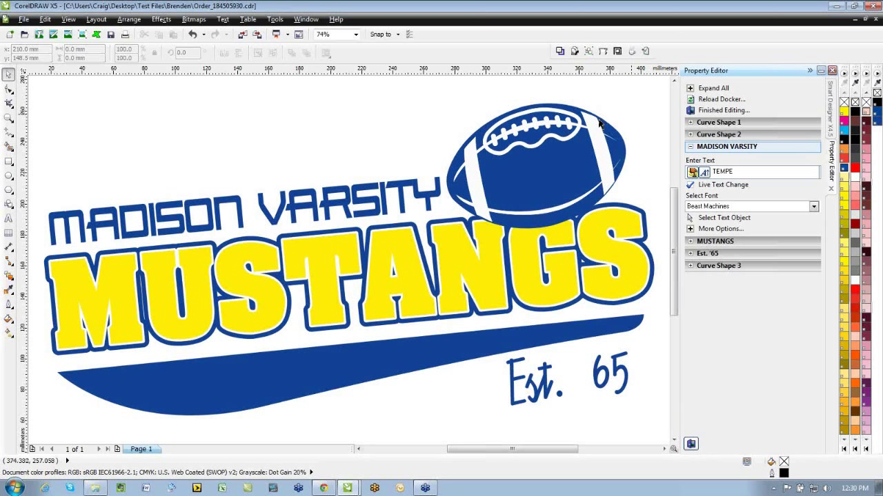
Step: Move the yellow and blue MUSTANGS text layers apart to show how they are stacked, undo both moves, and deselect
click(472, 281)
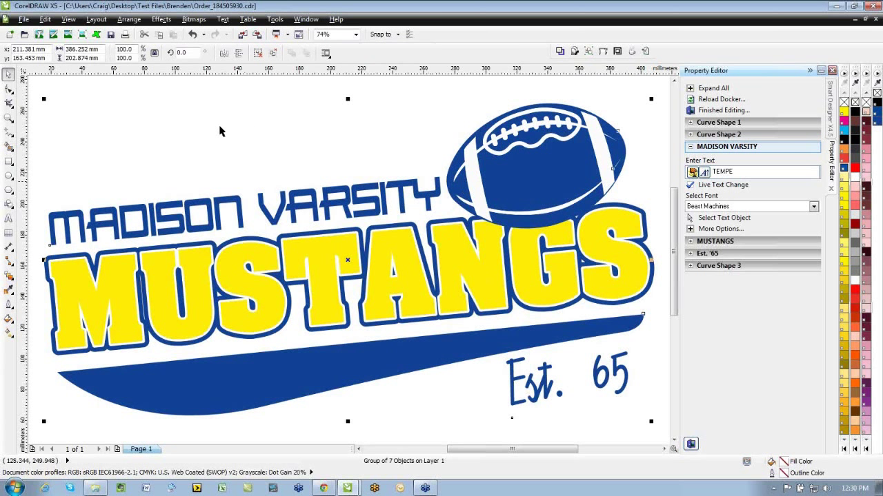
click(831, 188)
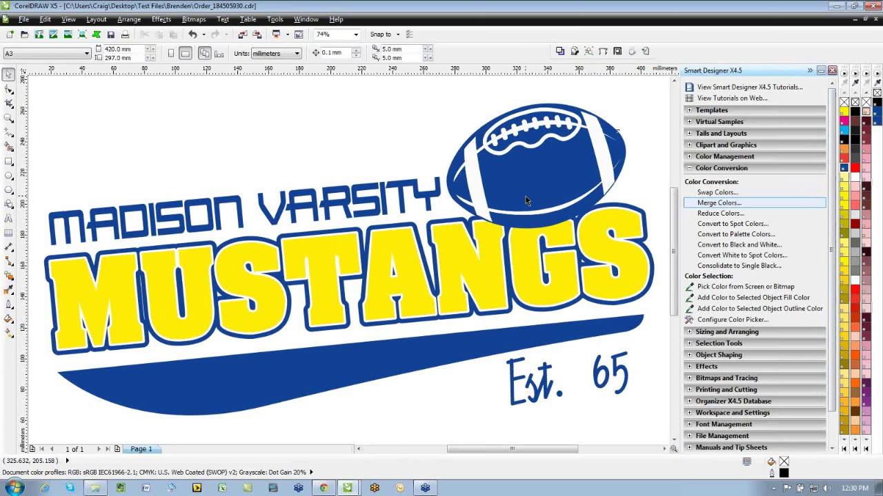
click(296, 108)
click(329, 251)
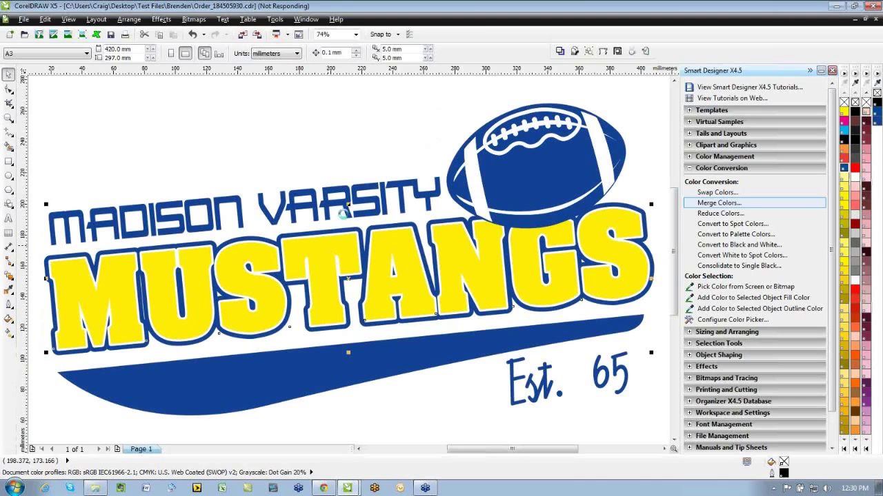
click(341, 243)
drag(340, 243, 333, 173)
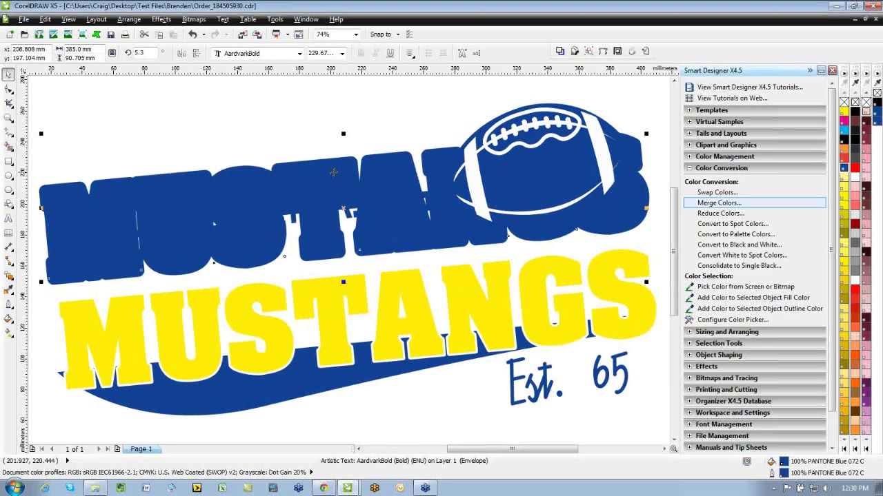
key(ctrl+z)
key(ctrl+z)
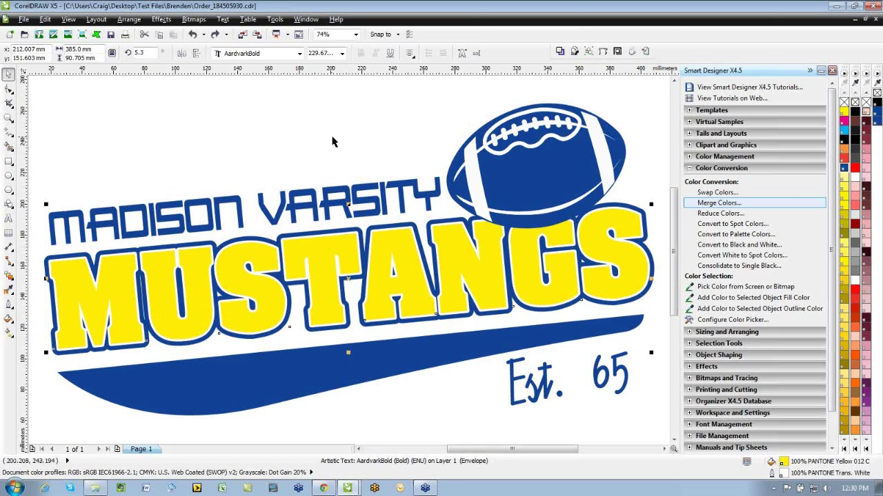
click(394, 124)
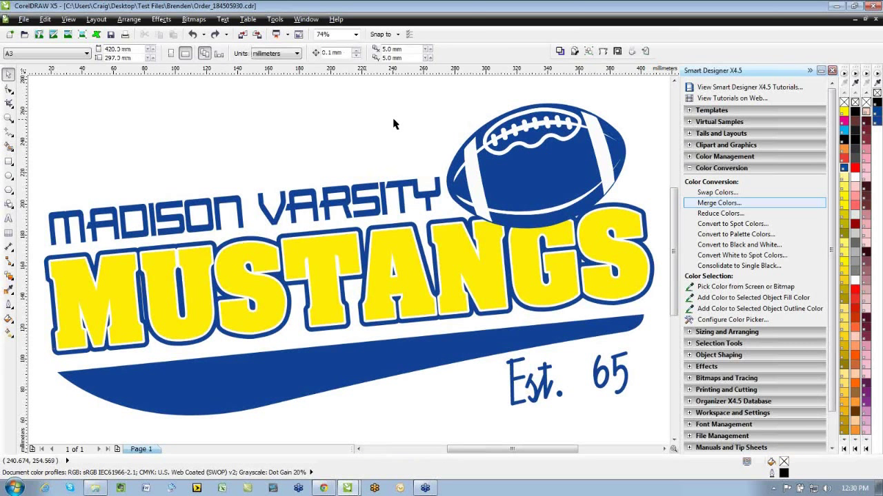
Step: Edit the current art as a Smart Designer template and change the MADISON VARSITY text to "desert mountain"
click(691, 112)
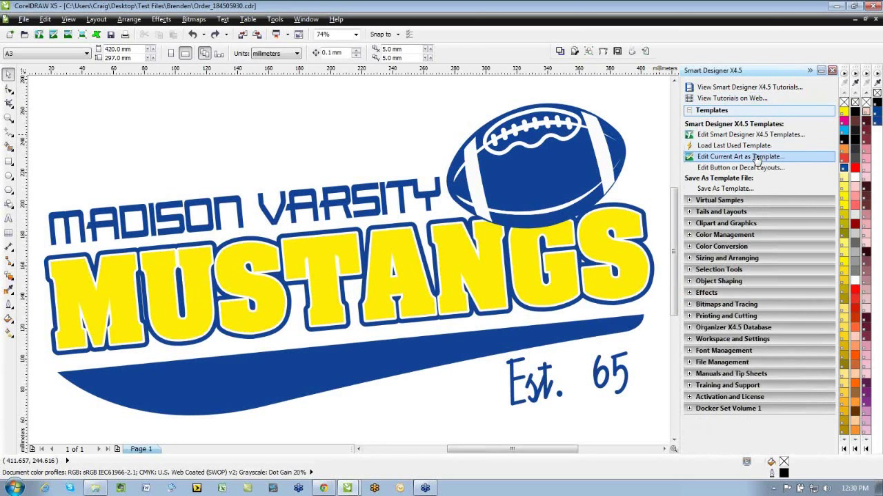
click(756, 157)
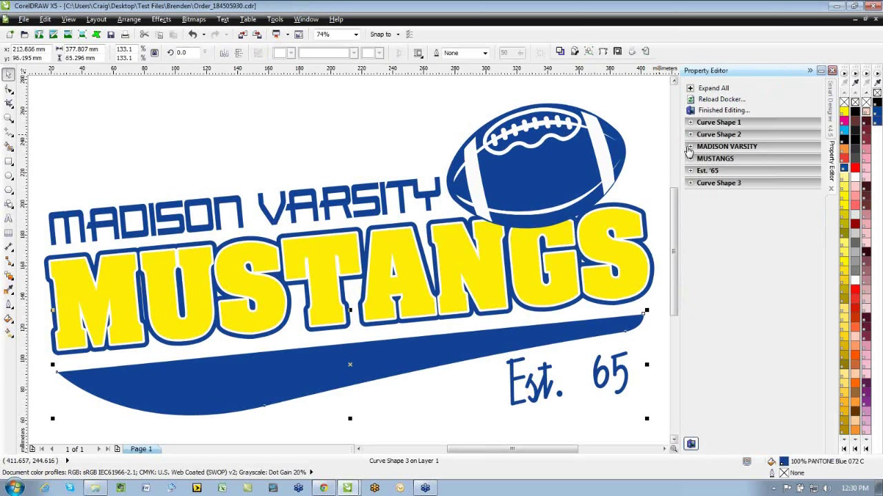
click(754, 146)
drag(776, 171, 596, 164)
text(d)
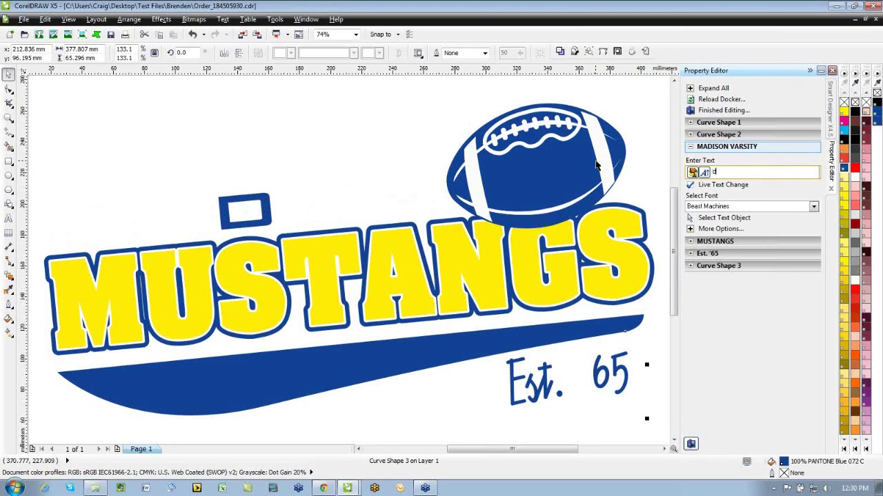
text(esert m)
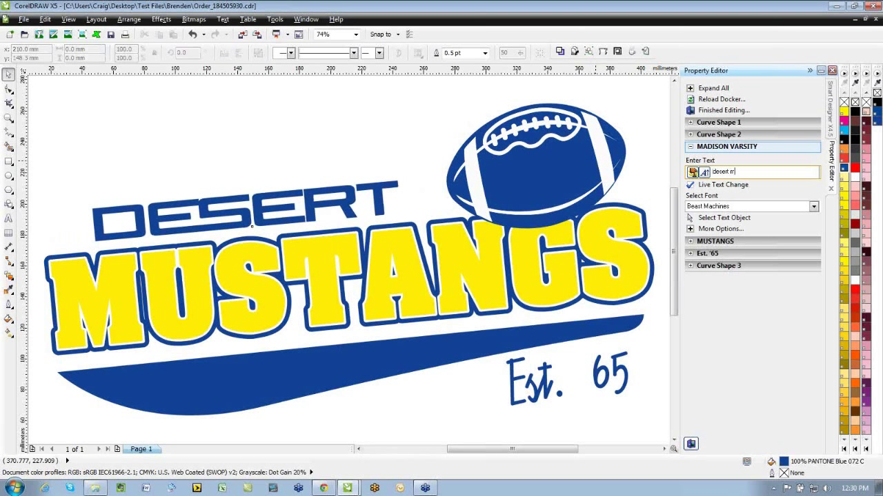
text(oun)
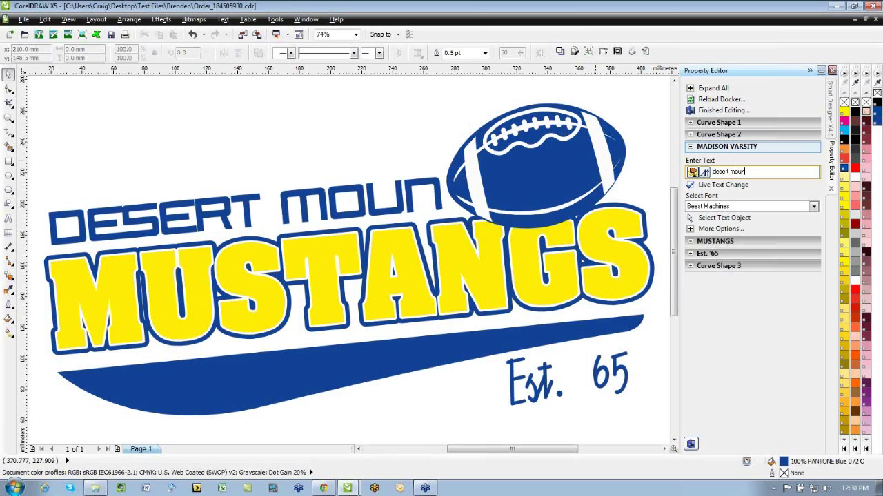
text(tain)
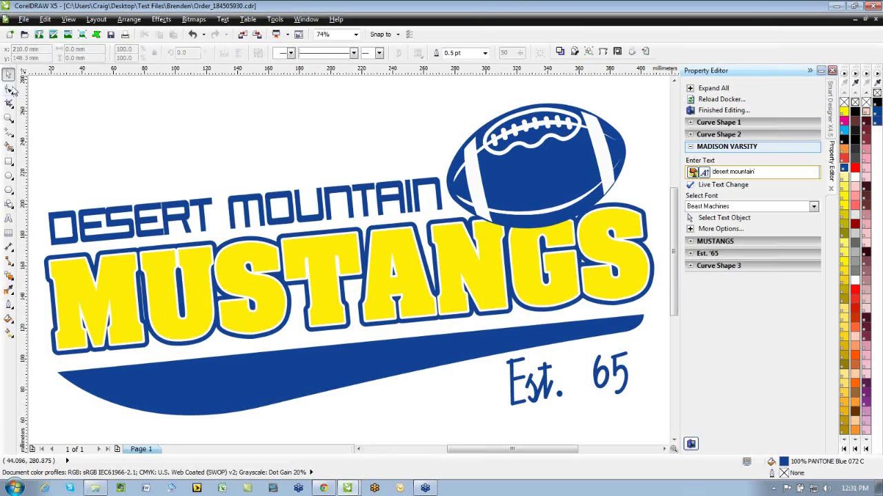
Step: Show the envelope around the upper text line, and replace its wording with "dmhs"
click(9, 89)
click(278, 225)
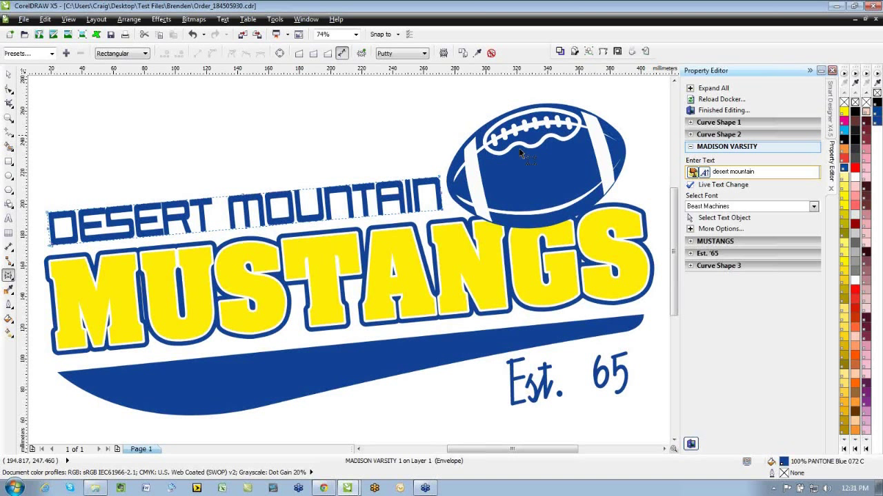
triple_click(765, 176)
text(d)
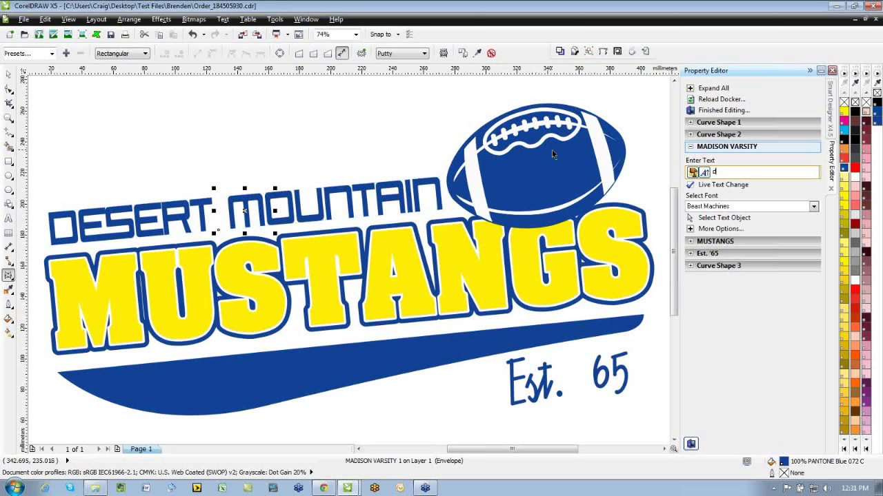
text(mhs)
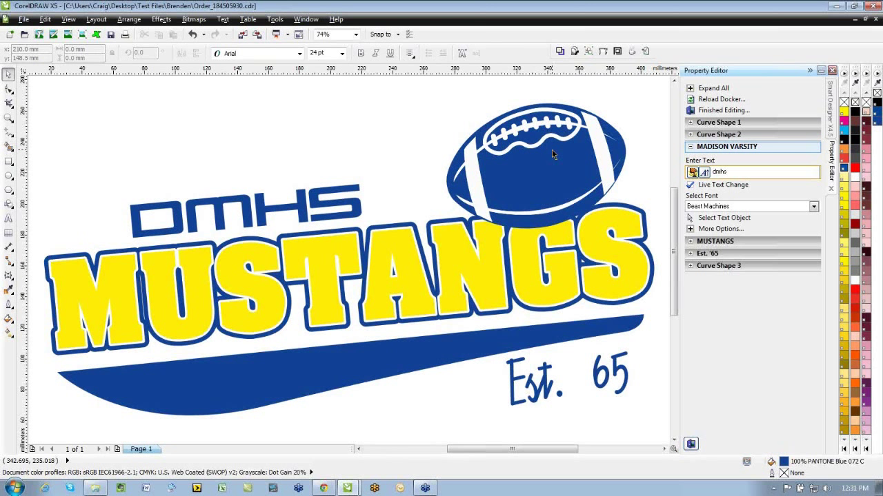
Step: Change the MUSTANGS template text to "Wolves" with a capital W
click(694, 244)
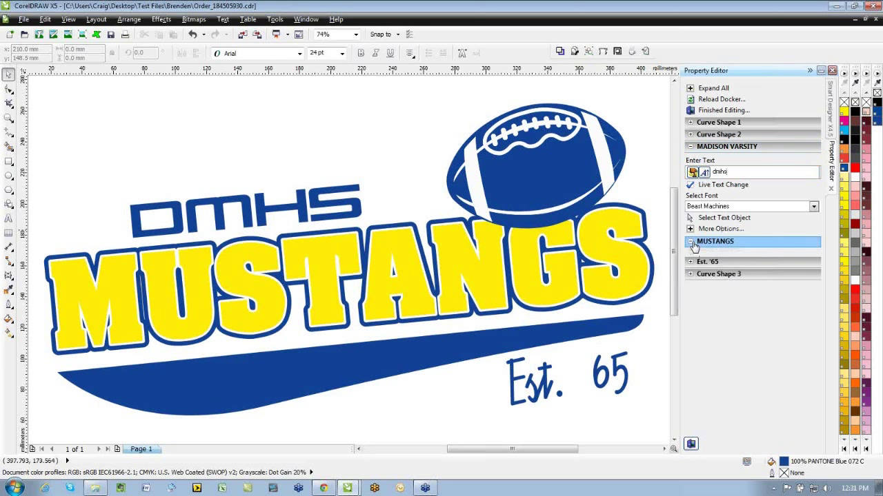
double_click(717, 267)
text(w)
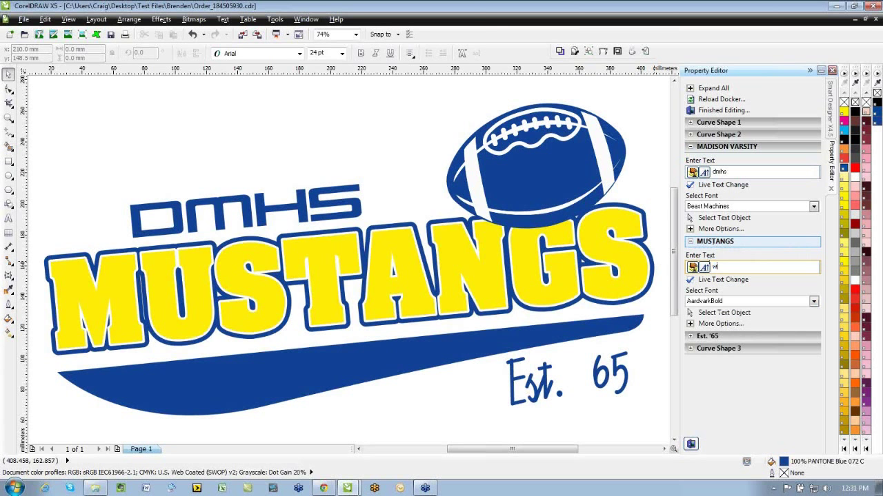
text(olves)
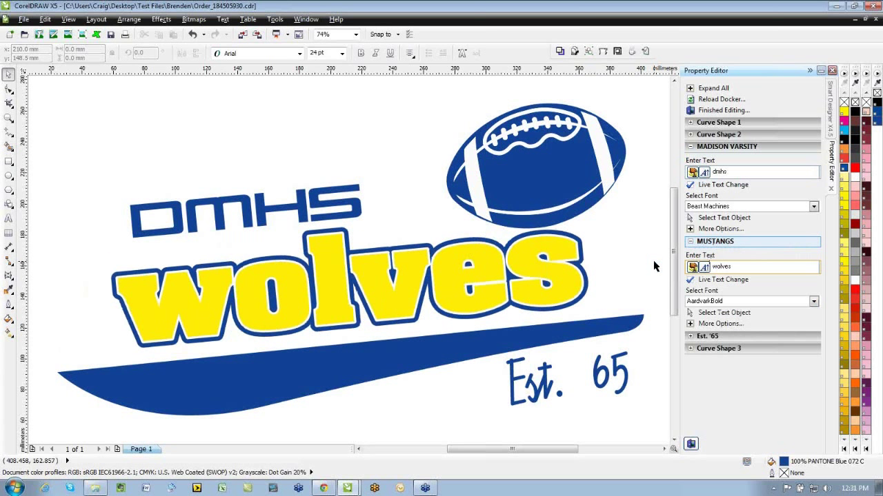
click(712, 267)
key(Delete)
text(W)
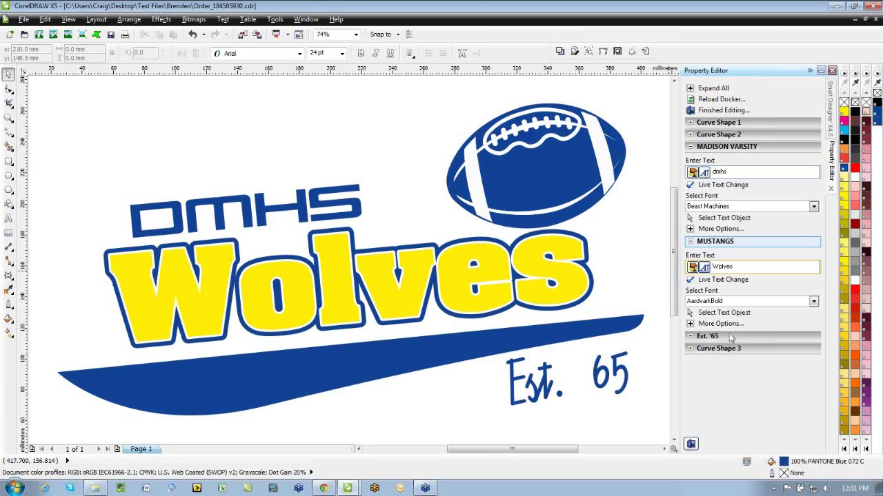
Step: Change the Est. '65 template text to read "Est. '2010"
click(690, 337)
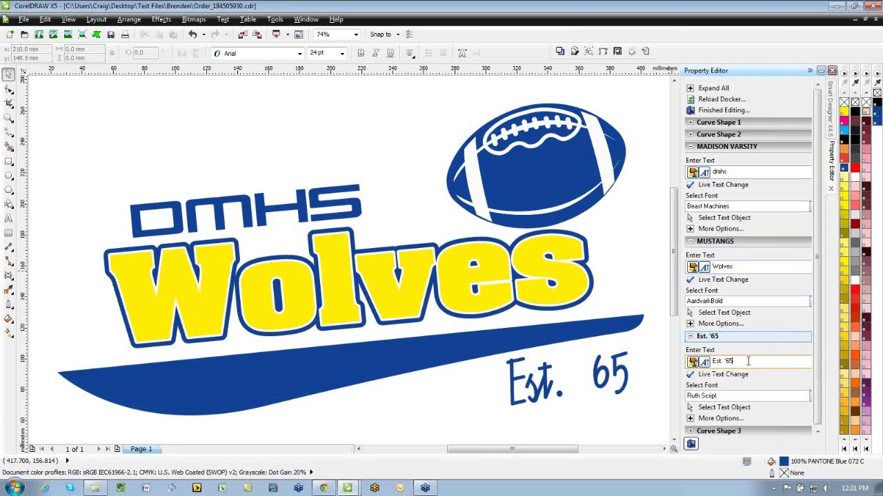
key(BackSpace)
key(BackSpace)
text(2010)
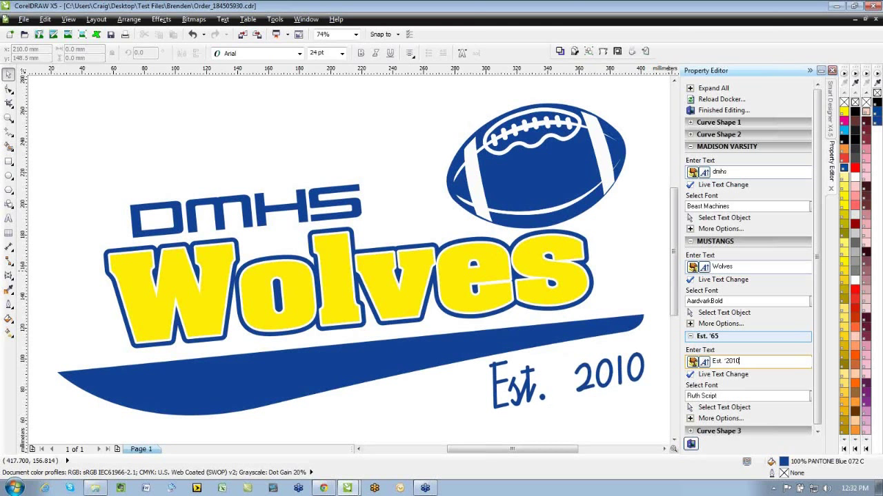
Step: Try the SCRIPT1 ARB-85 Poster Script font on the Est. text and reposition it under the swoosh
click(804, 401)
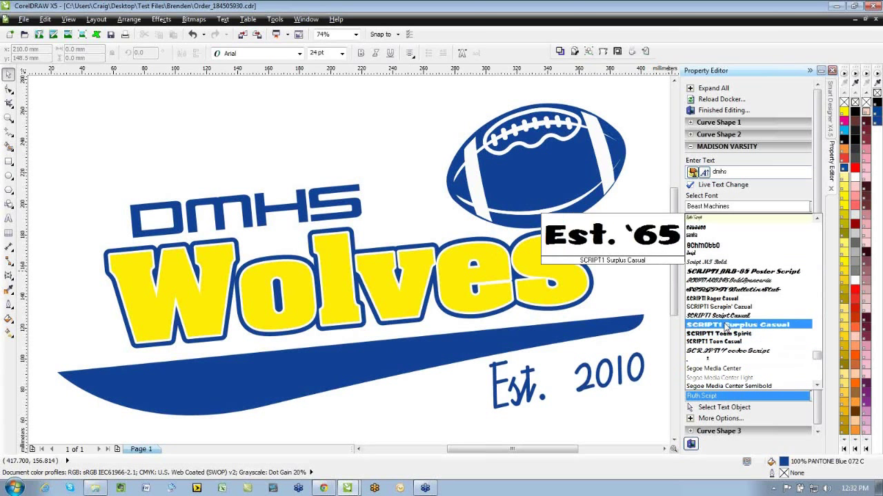
click(724, 271)
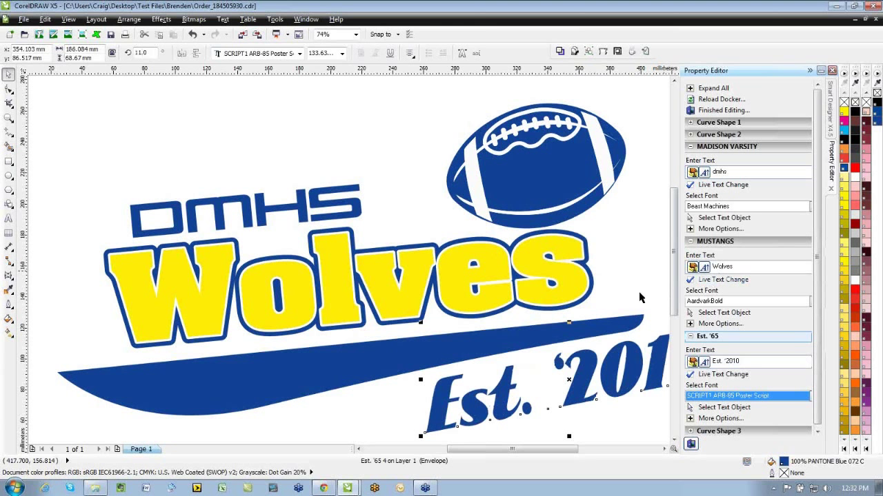
drag(588, 366, 526, 376)
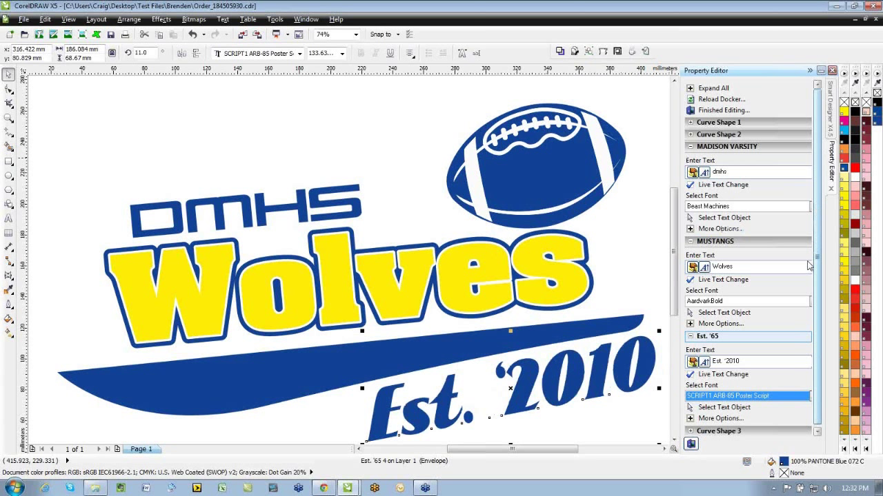
Step: Collapse the MADISON VARSITY, MUSTANGS and Est. '65 property sections
click(691, 147)
click(691, 159)
click(690, 170)
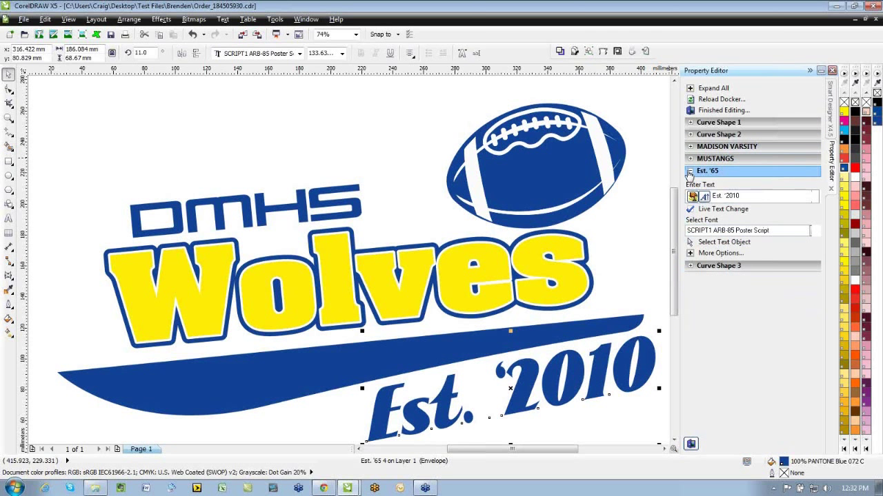
Step: Shift one football curve aside to show its layering, undo the move, and close the Property Editor
drag(544, 152, 494, 154)
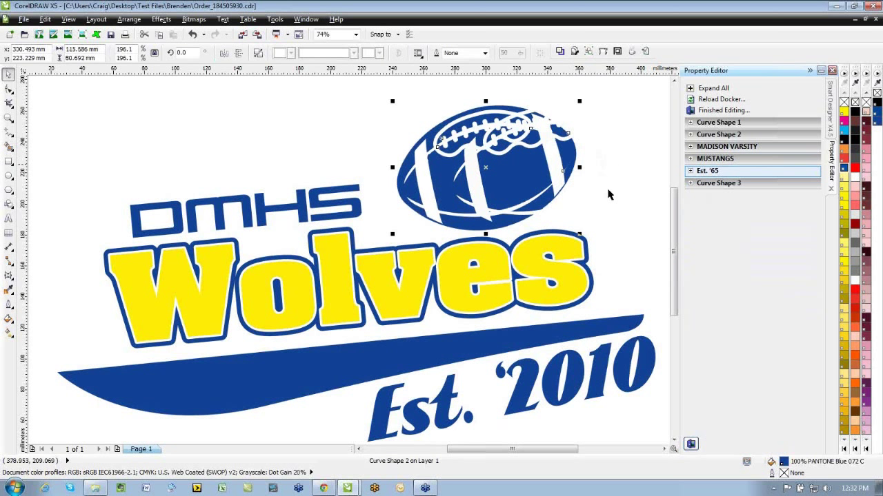
key(ctrl+z)
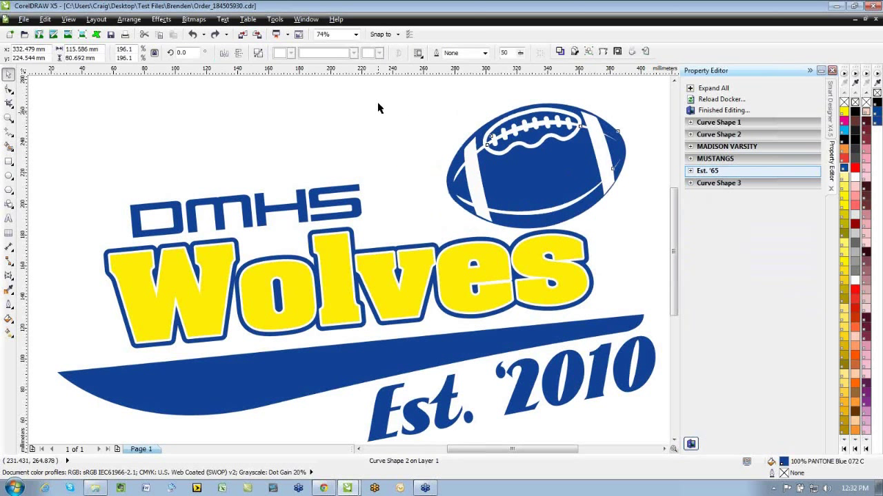
click(488, 326)
click(831, 189)
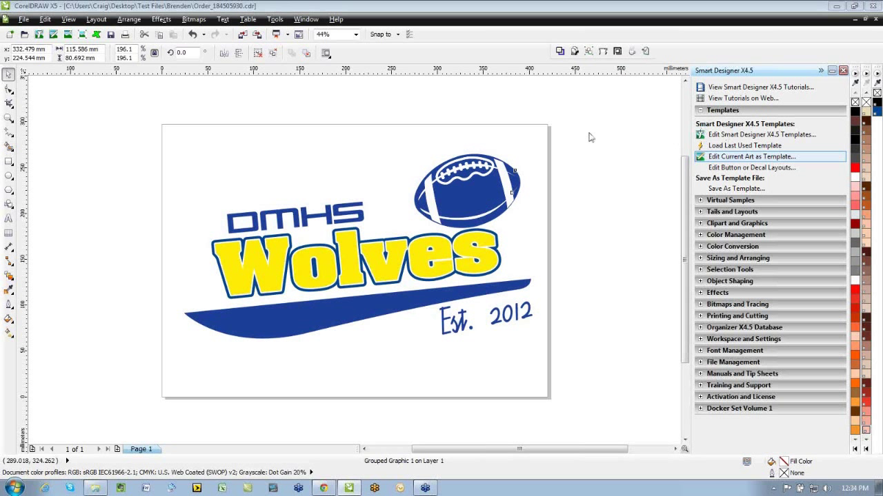
Step: Select the football graphic and expand the Clipart and Graphics tools to show the Clipart Browser command
click(483, 205)
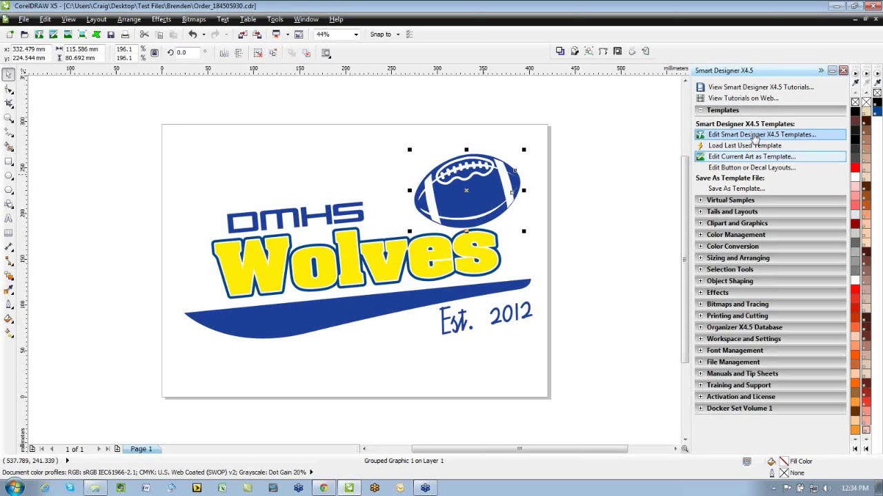
click(702, 224)
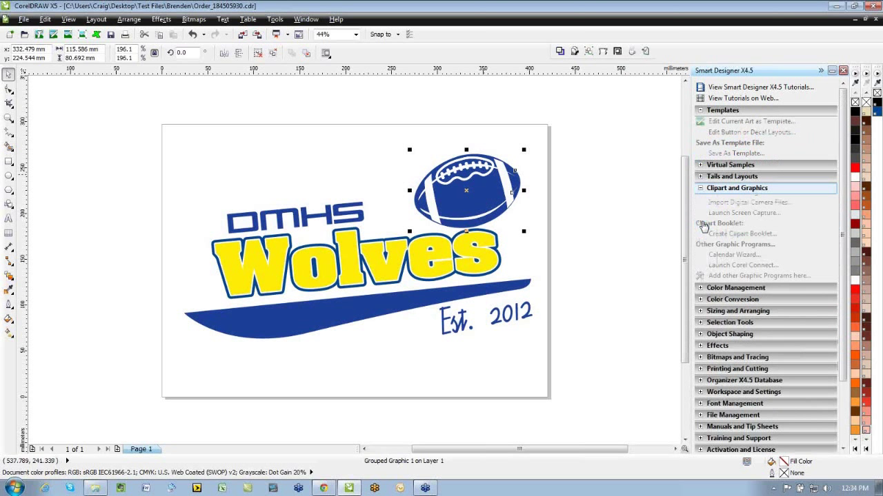
scroll(724, 149, up, 2)
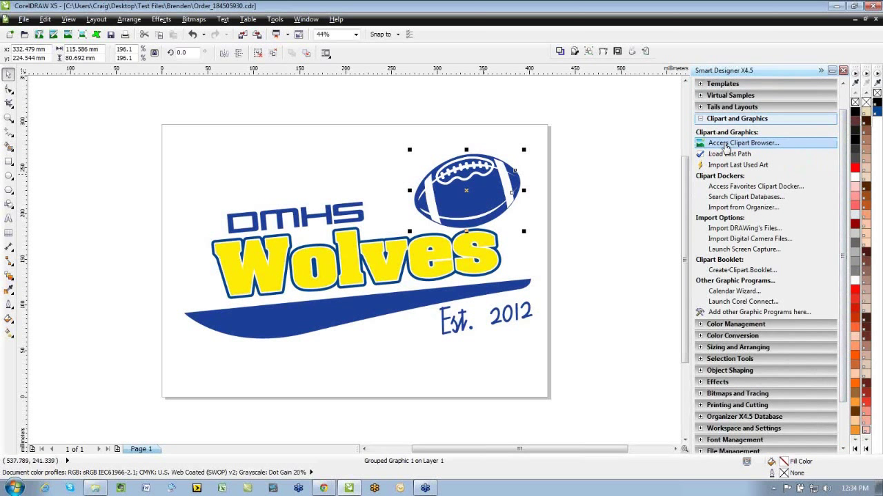
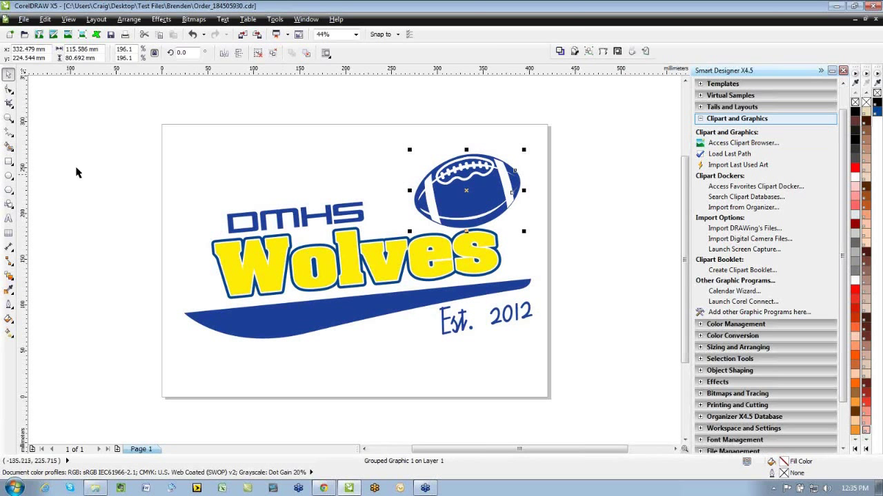
Step: Try deleting the yellow Wolves text layer and removing the outline from the blue Wolves text beneath it
drag(102, 109, 598, 383)
click(9, 117)
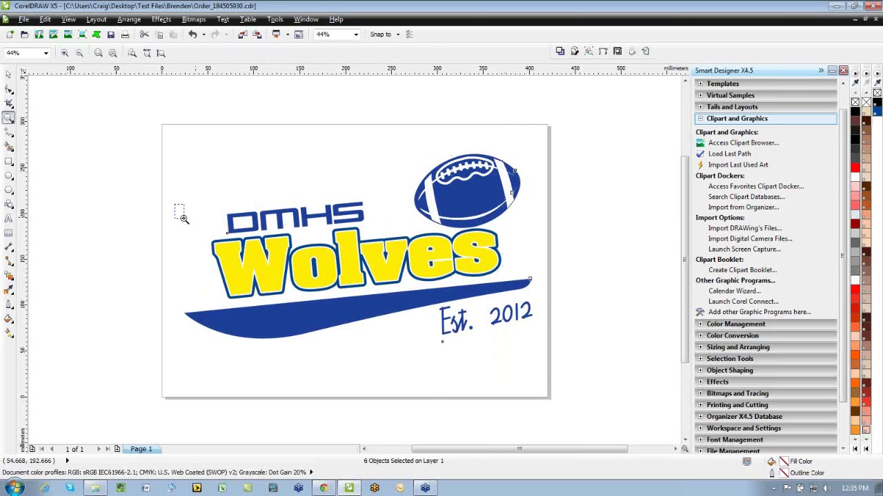
drag(350, 318, 160, 198)
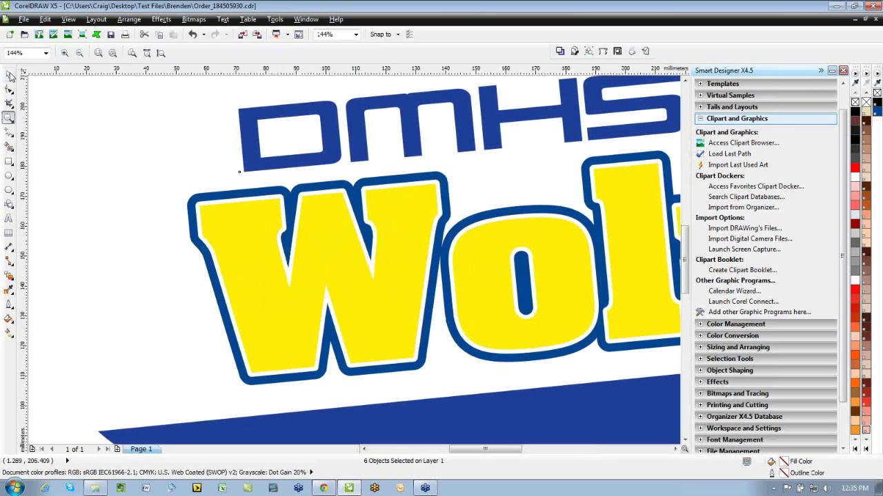
click(78, 118)
drag(270, 264, 341, 245)
key(Delete)
click(255, 266)
right_click(855, 102)
click(135, 198)
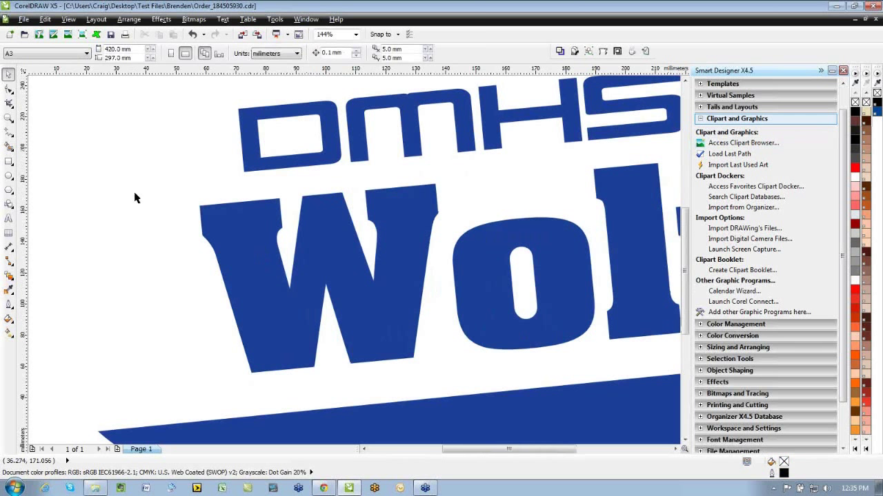
Step: Undo the blue text's outline removal and the yellow text's deletion, and deselect
scroll(135, 197, down, 4)
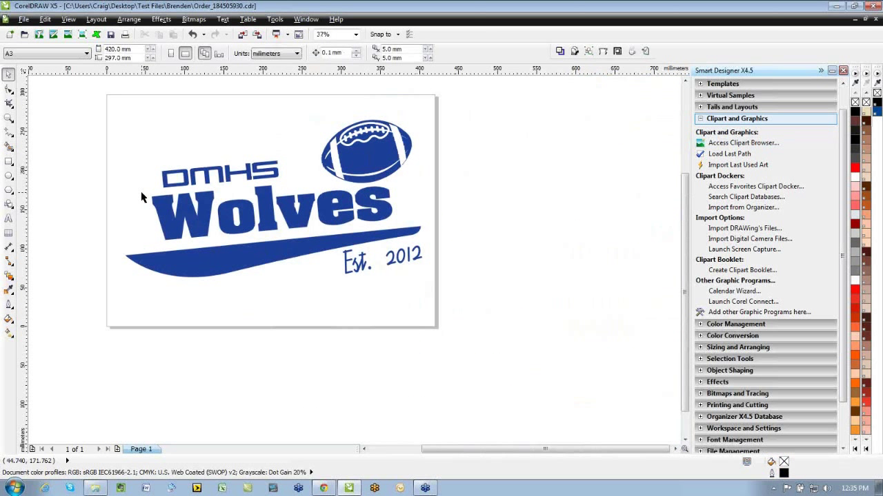
click(141, 198)
key(shift+Page_Up)
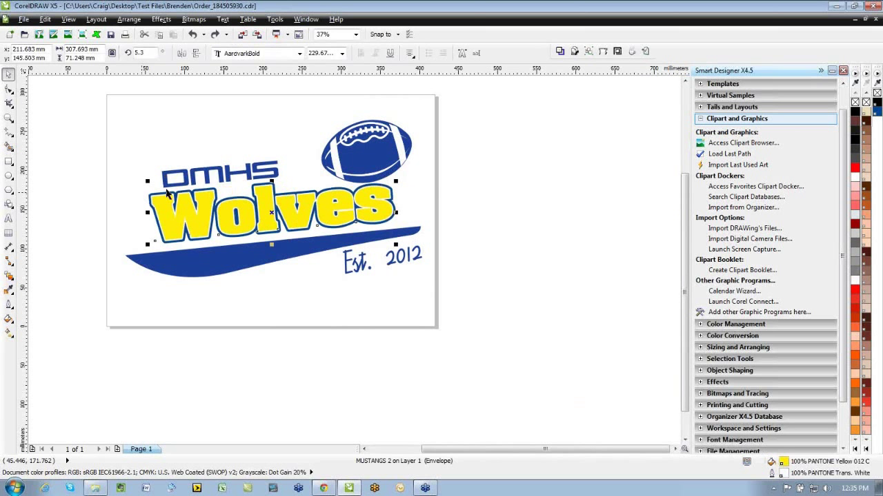
click(579, 178)
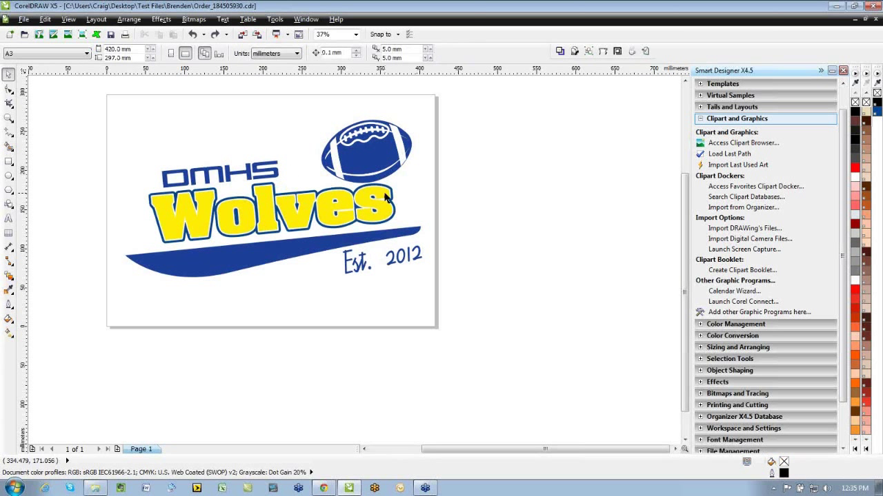
Step: Remove the white outline from the yellow Wolves text, shift the text down to show the layer beneath, and undo the move
click(386, 198)
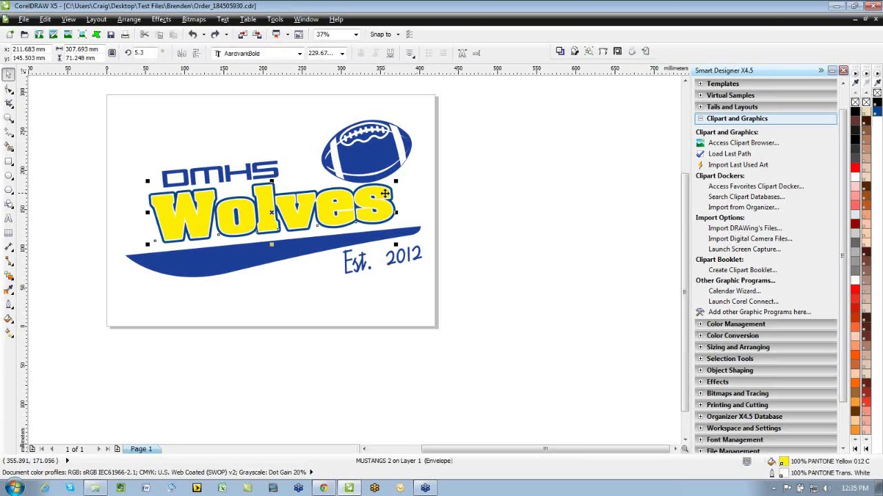
right_click(872, 103)
click(611, 174)
drag(267, 208, 277, 239)
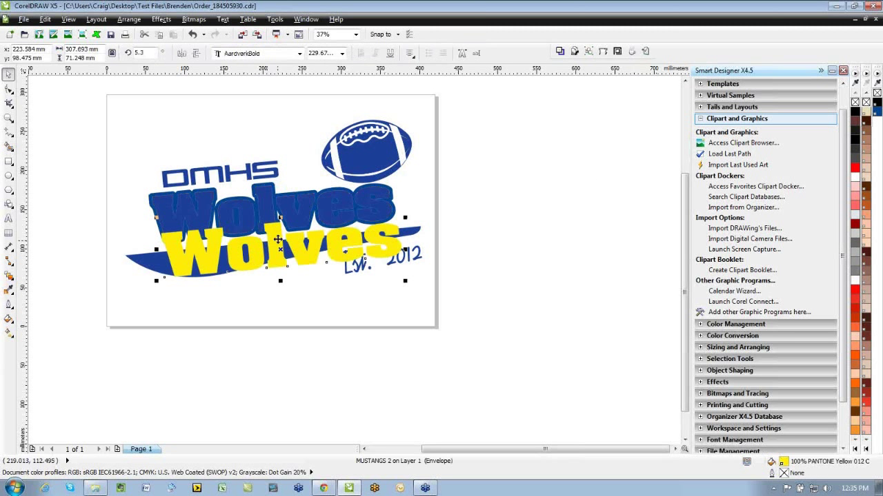
key(ctrl+z)
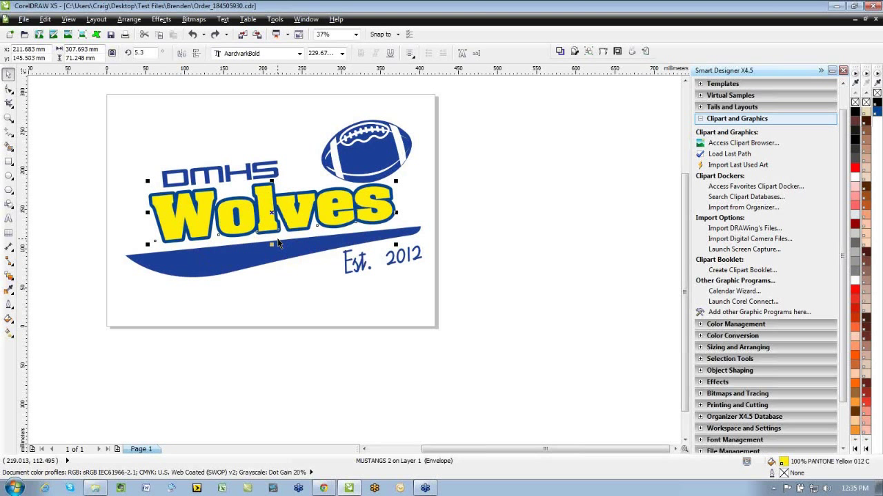
Step: Delete the yellow Wolves text layer and remove the outline from the remaining blue Wolves text
drag(176, 224, 302, 213)
key(Escape)
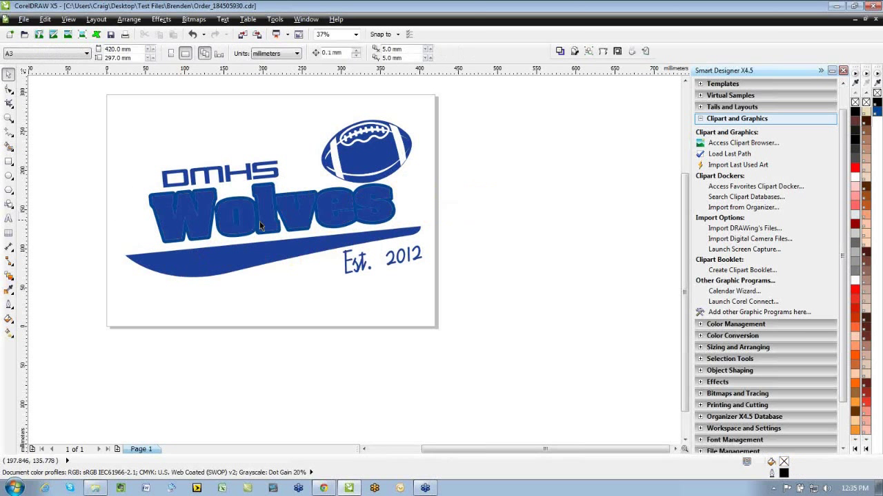
click(259, 221)
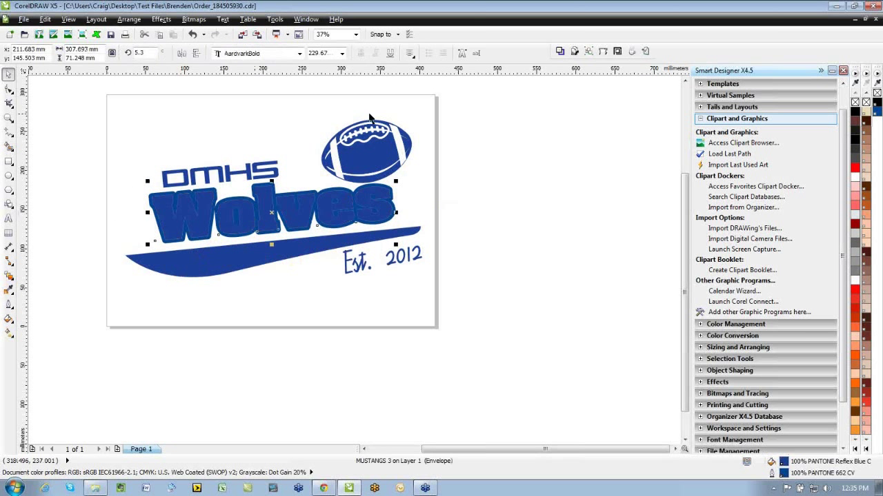
right_click(855, 103)
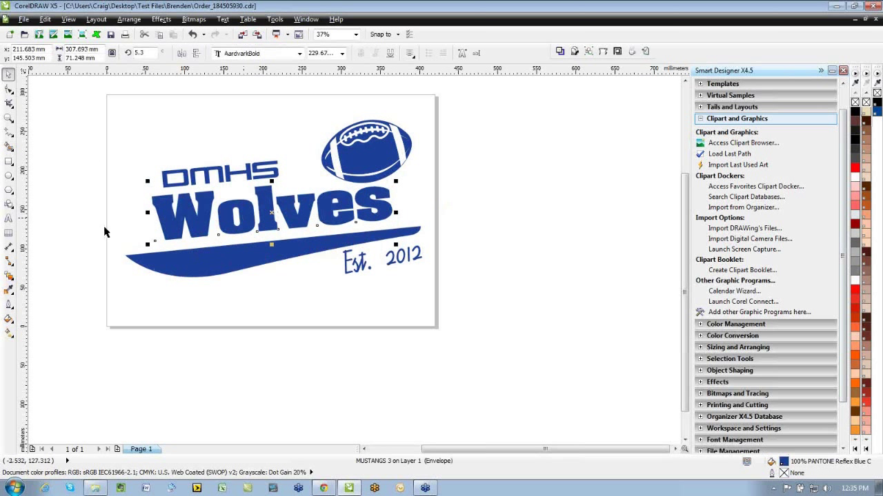
Step: Apply an outside contour with 1 step to the blue Wolves text
click(11, 279)
click(13, 283)
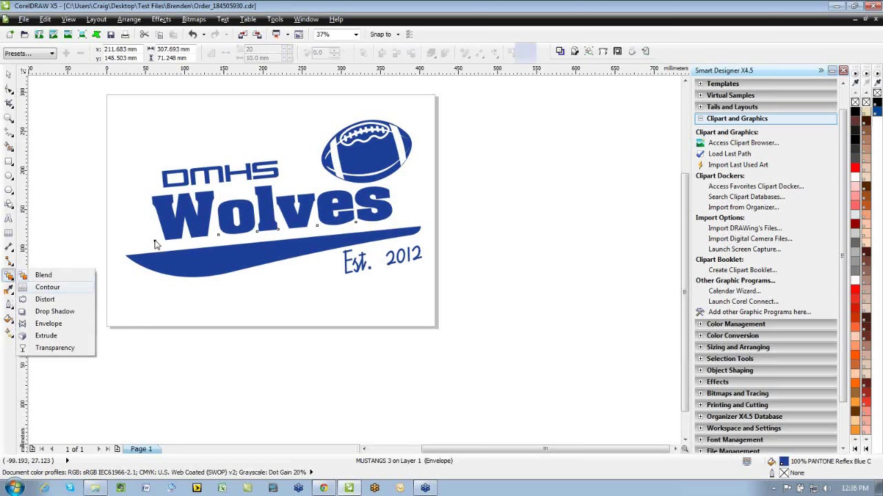
click(47, 287)
drag(157, 246, 272, 240)
double_click(274, 52)
text(1)
click(241, 54)
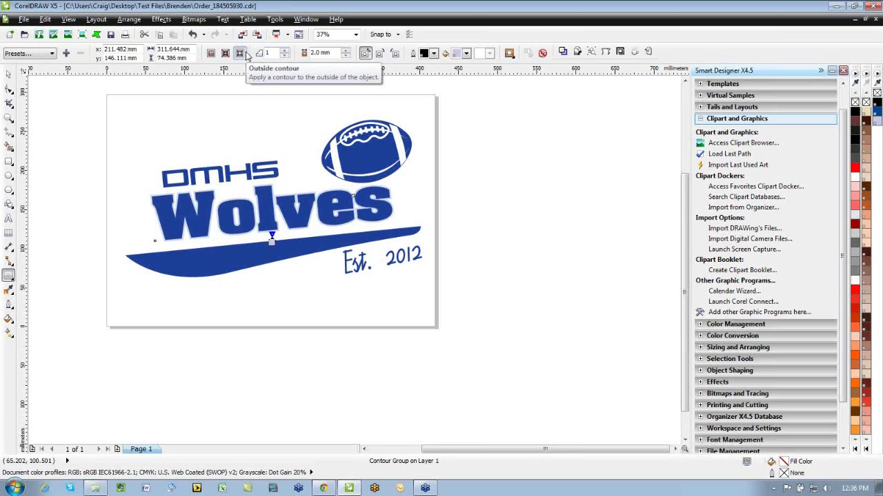
Step: Set the Wolves contour offset to 4 mm and its fill color to PANTONE Warm Red C
double_click(316, 52)
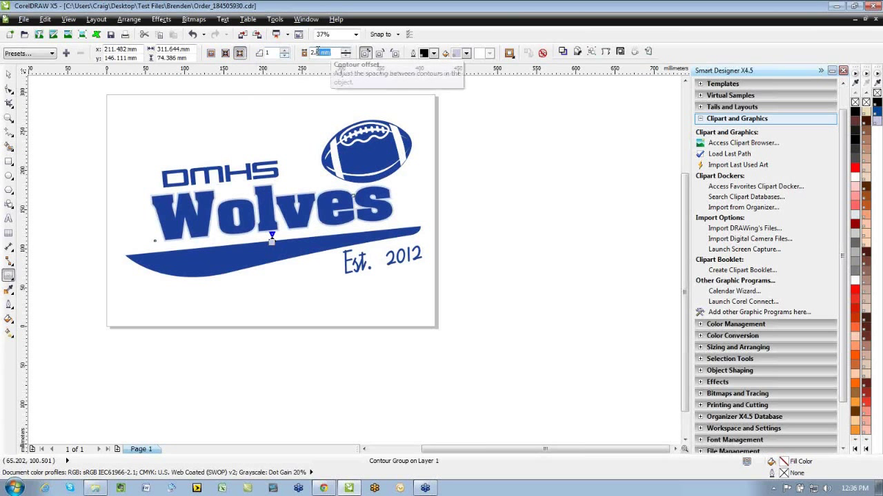
text(4)
key(Return)
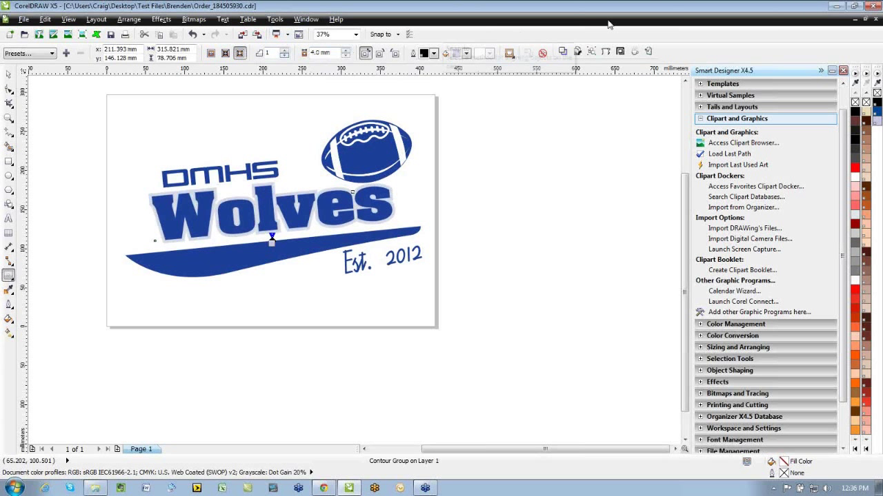
click(466, 54)
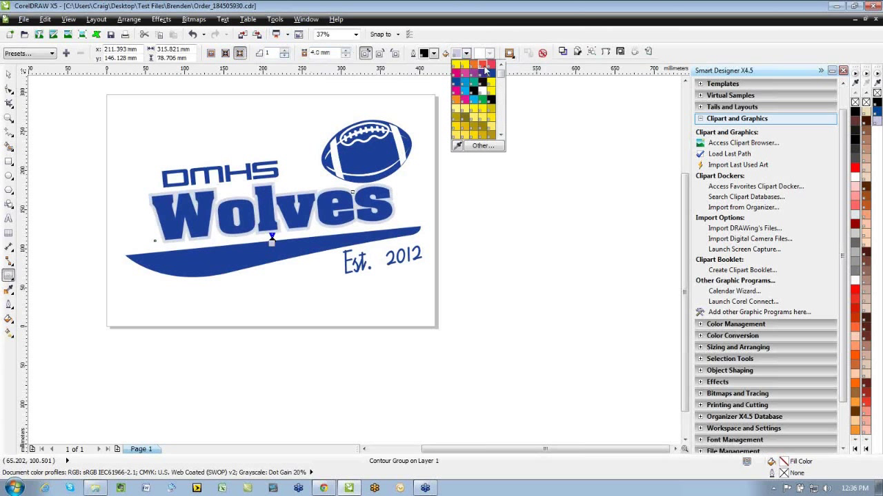
click(484, 65)
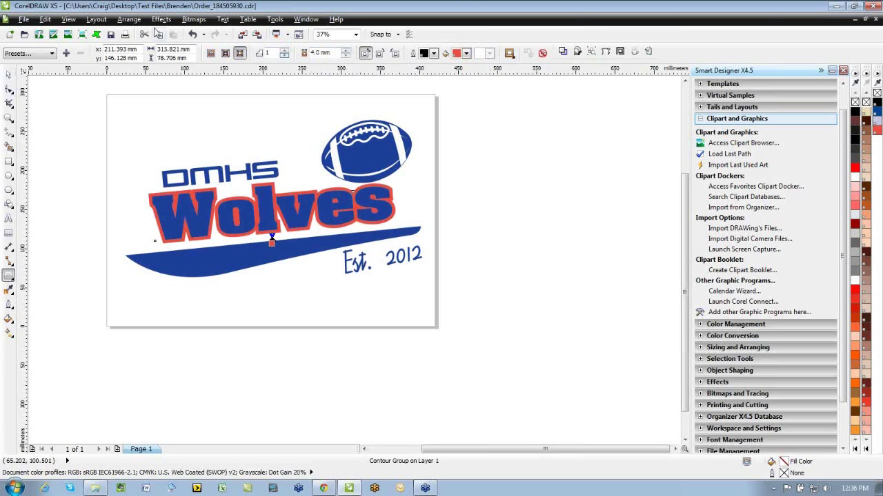
Step: Break the contour group apart, shift the red contour curve away to show it is separate, and undo the move
click(129, 18)
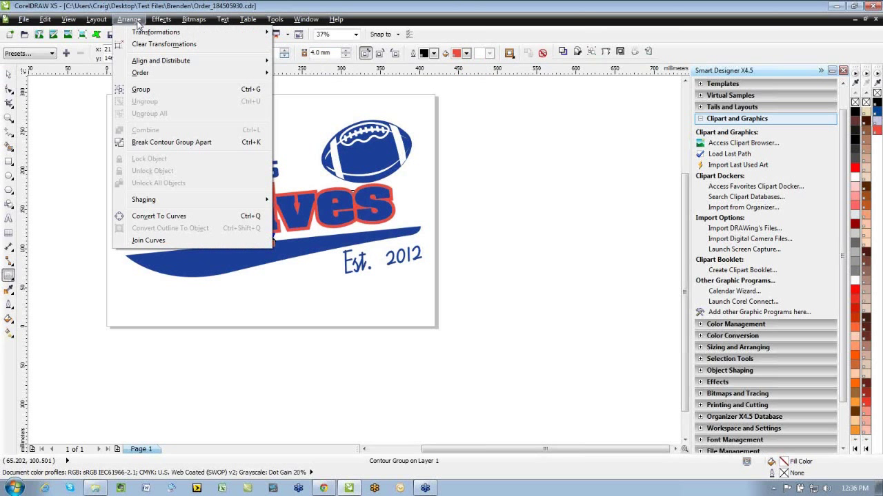
click(153, 142)
click(80, 90)
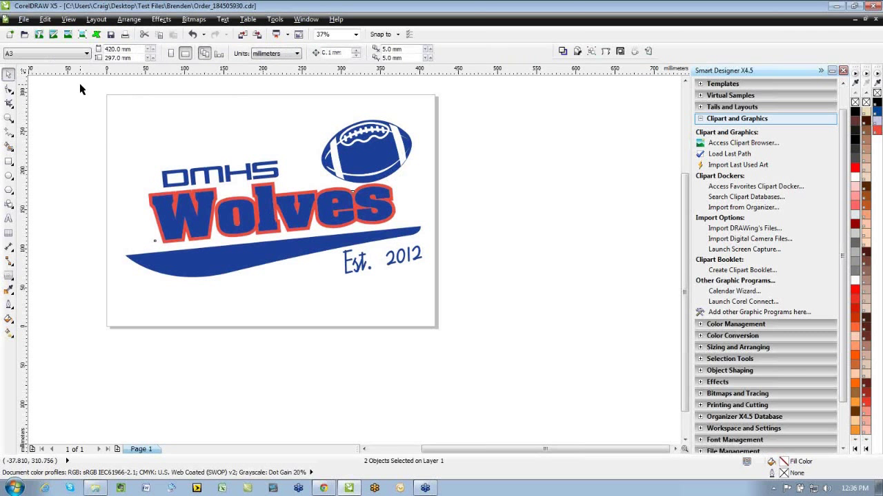
drag(211, 223, 263, 273)
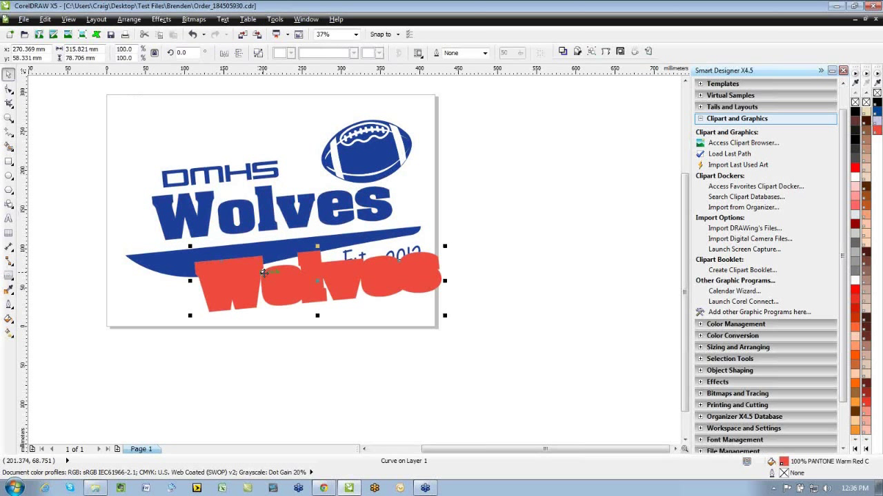
key(ctrl+z)
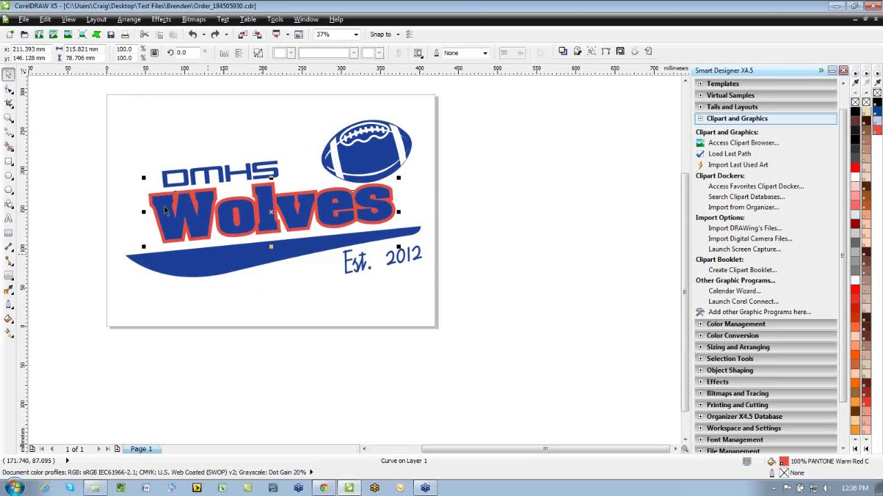
Step: Trim the blue Wolves text out of the red contour curve, shift the text down to check the cutout, and undo the move
click(135, 187)
drag(135, 187, 165, 220)
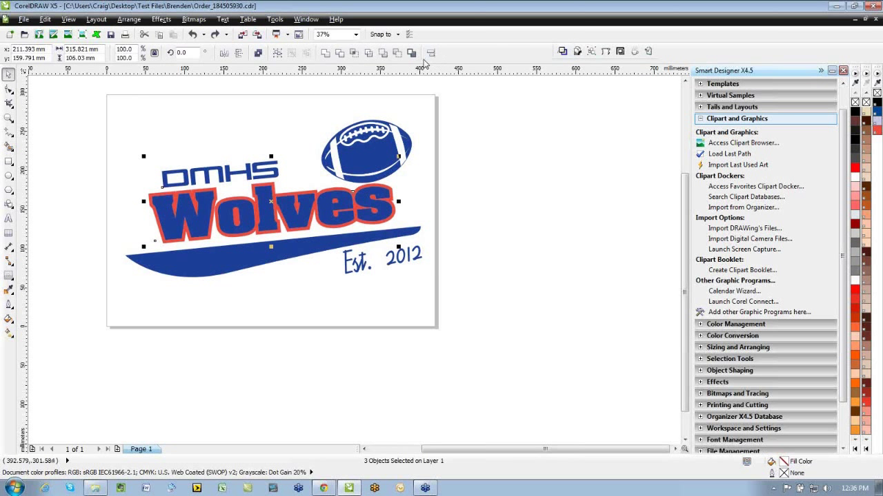
click(341, 54)
drag(335, 202, 348, 261)
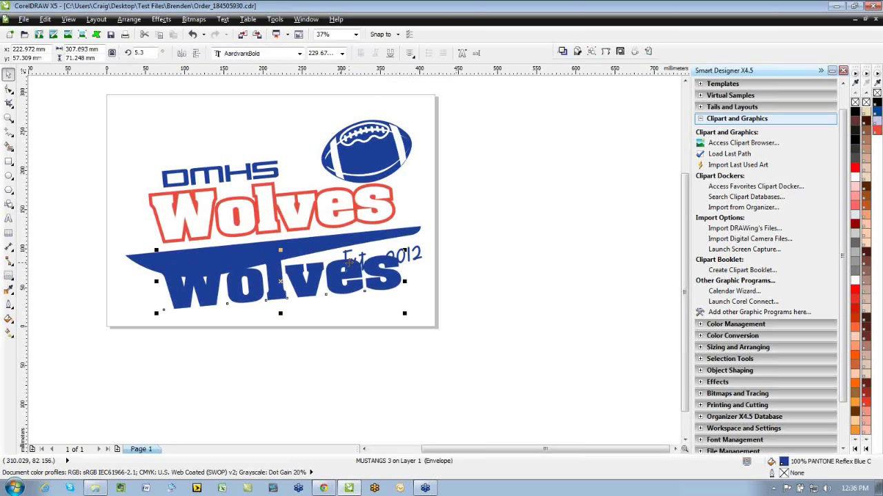
key(ctrl+z)
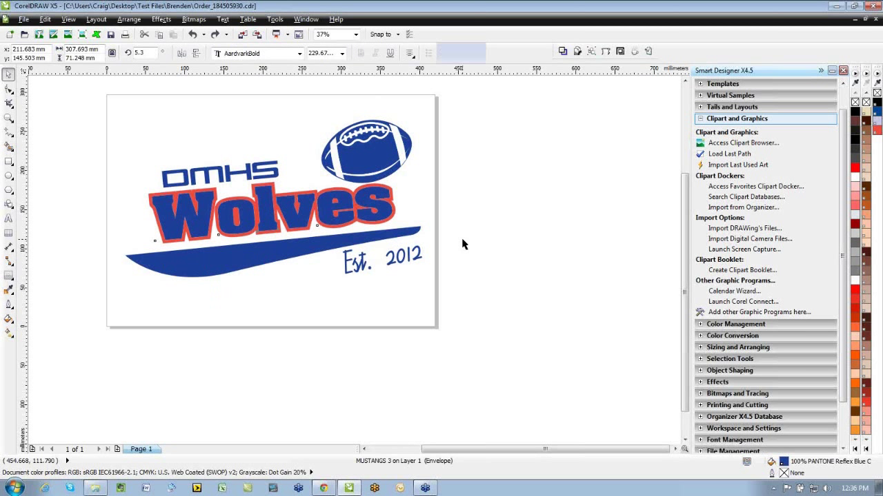
Step: Select the football graphic, open the Clipart Browser, enlarge the thumbnails, and examine the HOCKEY and GYMNASTICS designs in SPORTS PACK 1
click(379, 141)
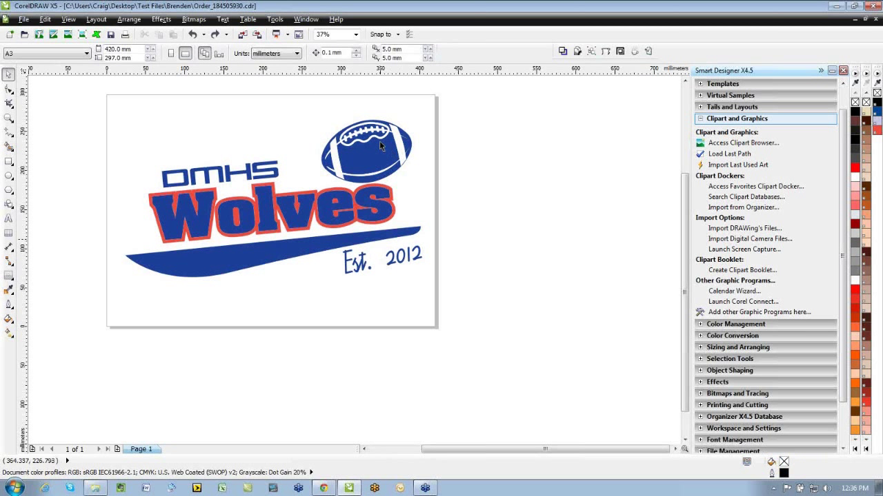
click(739, 143)
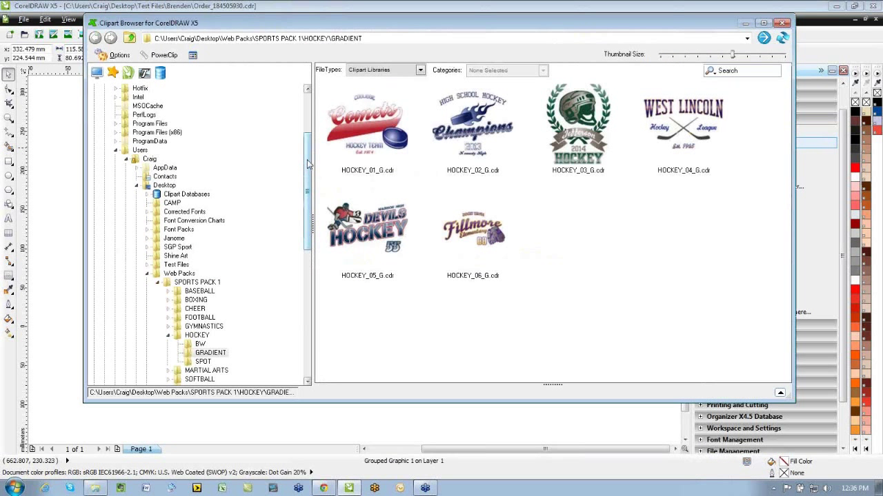
drag(733, 56, 754, 58)
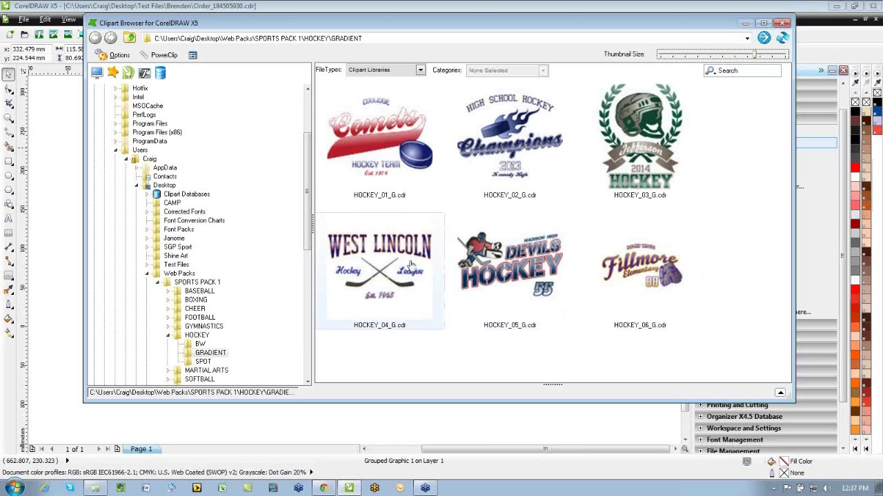
click(200, 345)
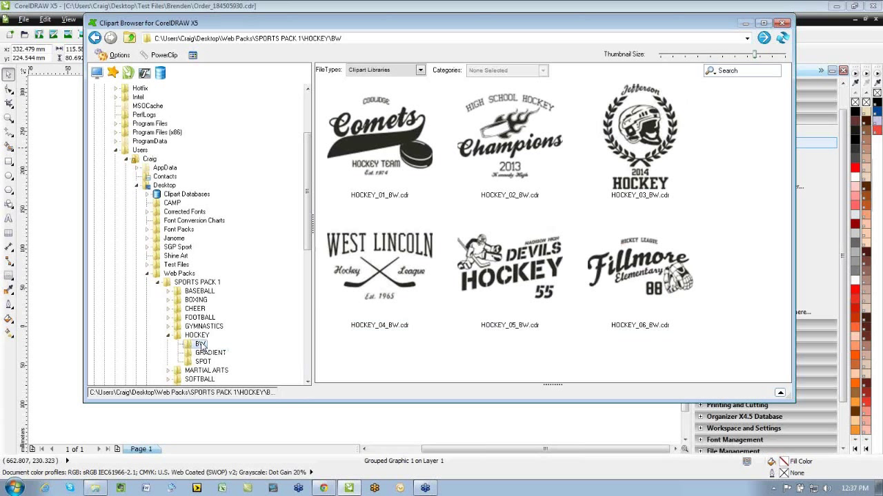
click(202, 362)
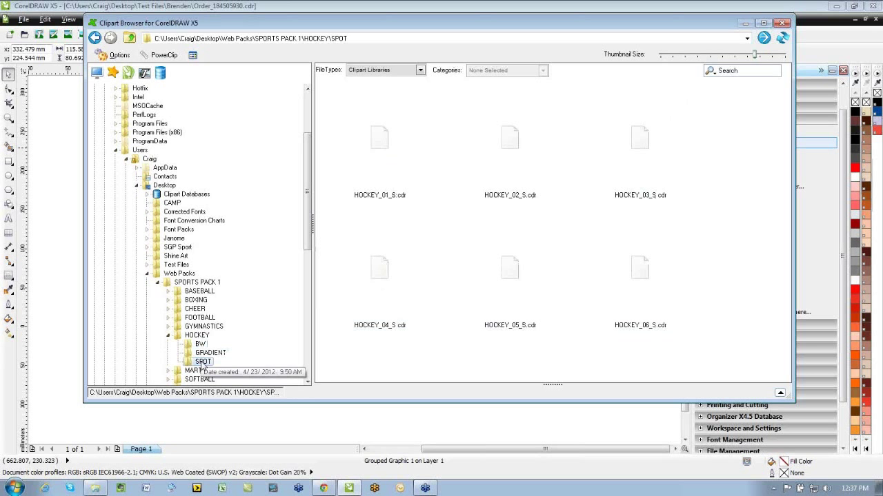
click(168, 326)
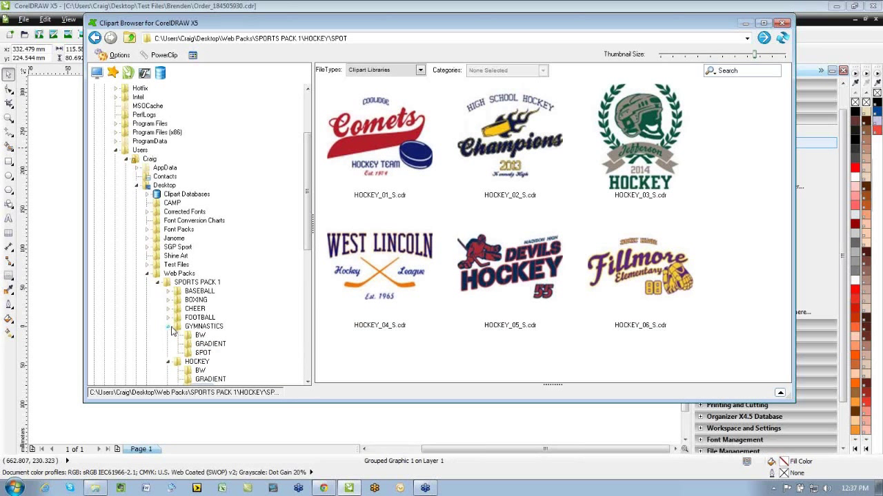
click(199, 335)
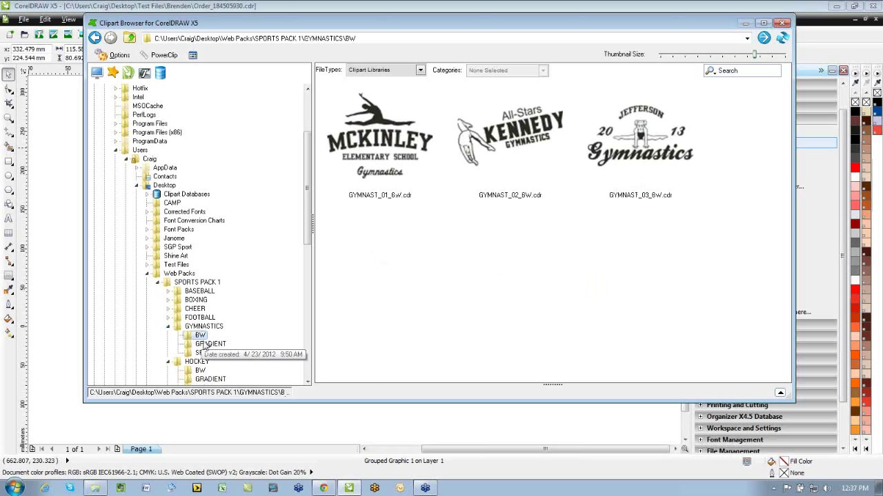
click(205, 344)
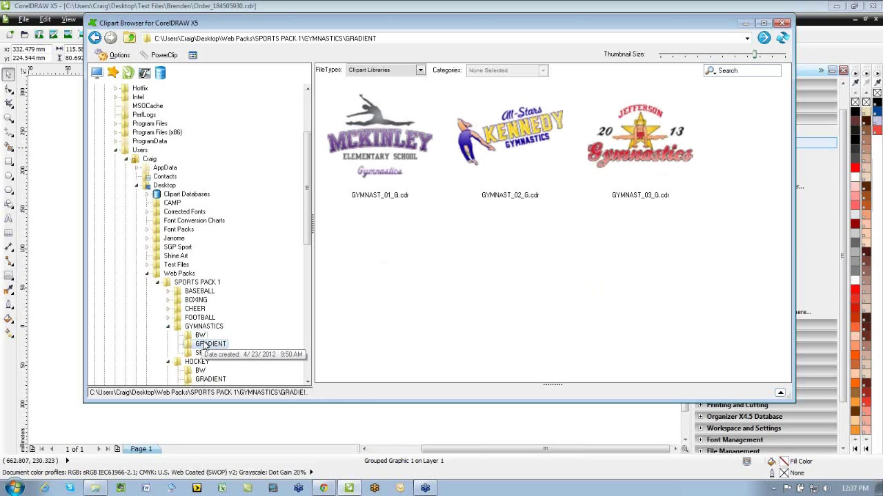
click(201, 352)
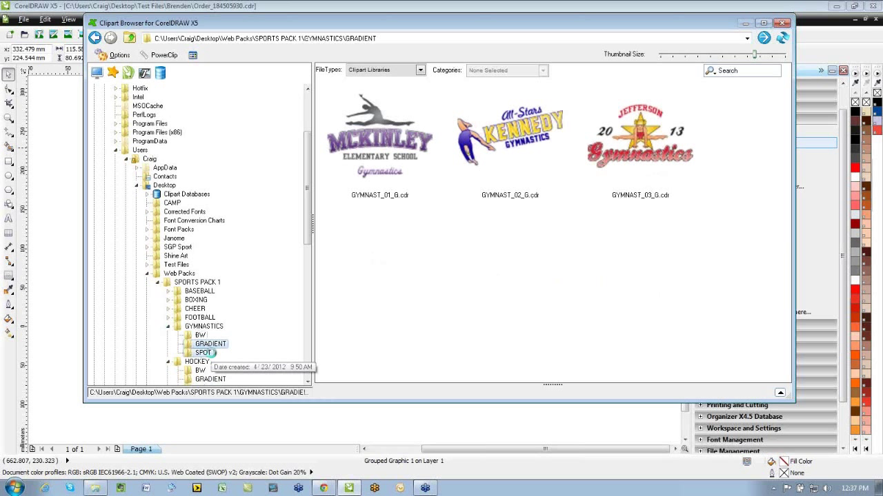
Step: Examine the FOOTBALL, BOXING and BASEBALL designs of SPORTS PACK 1 in their BW and GRADIENT versions
click(167, 318)
click(200, 327)
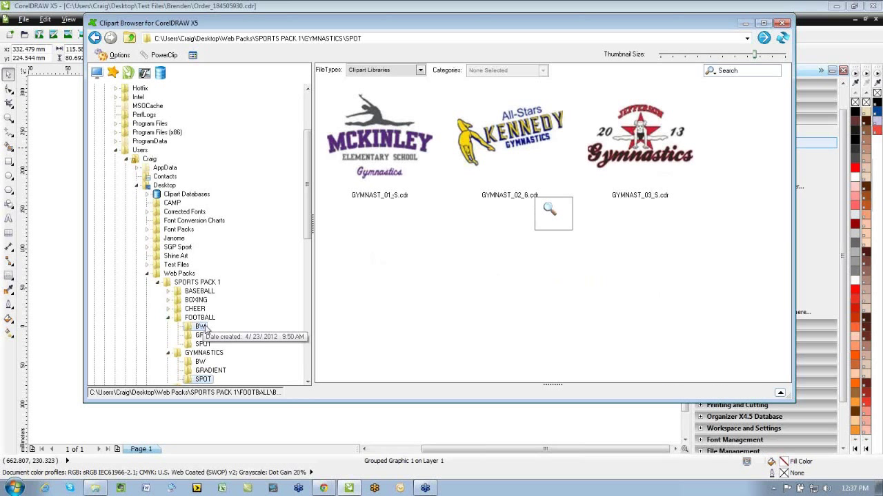
click(206, 335)
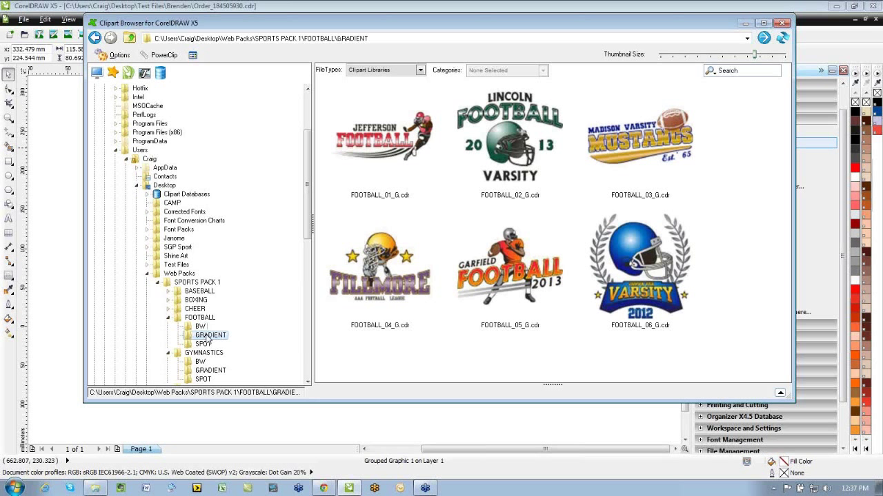
click(169, 300)
click(200, 309)
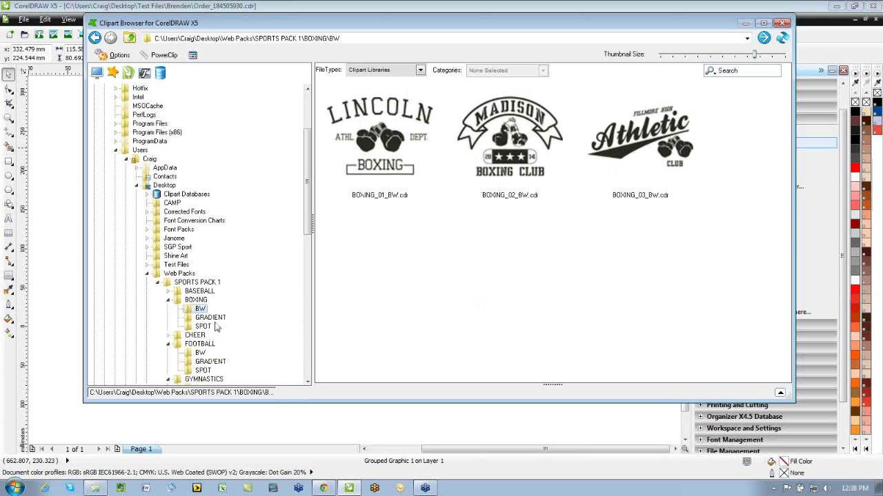
click(210, 318)
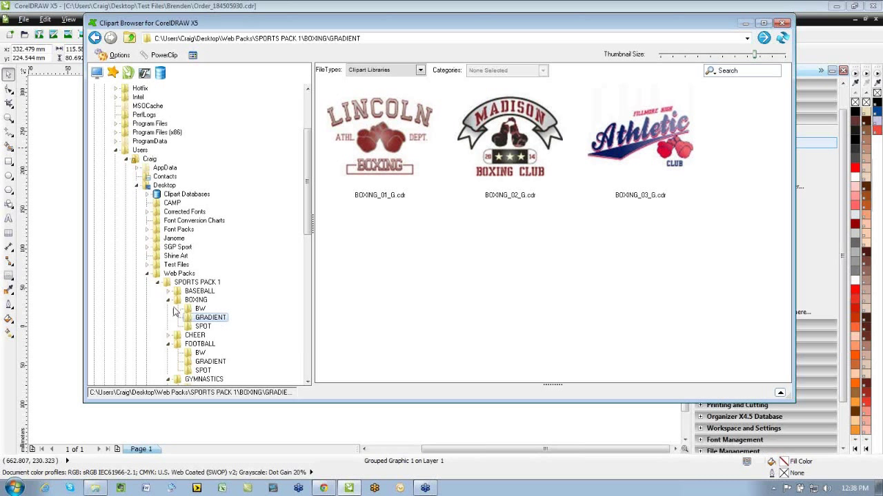
click(168, 291)
click(193, 301)
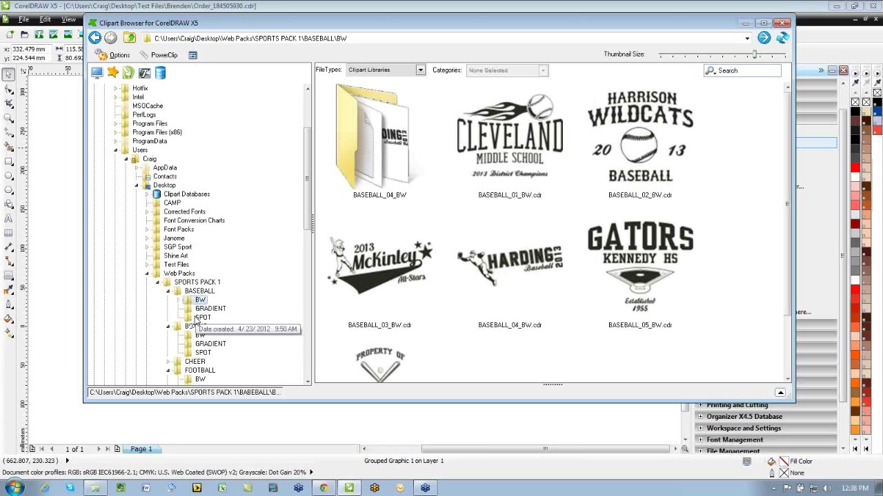
click(199, 311)
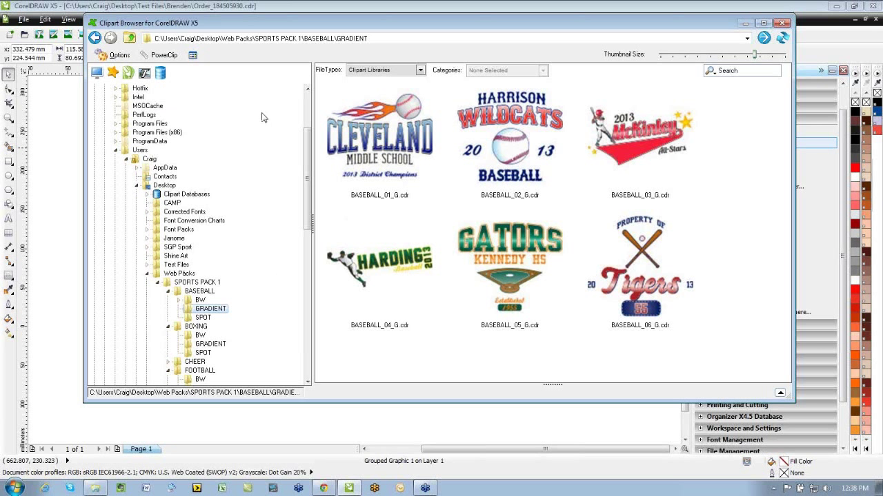
Step: Replace the football graphic with the basketball-and-net clipart SPCC029 from the Color clipart of Sports Studio Volume 2
drag(309, 166, 309, 105)
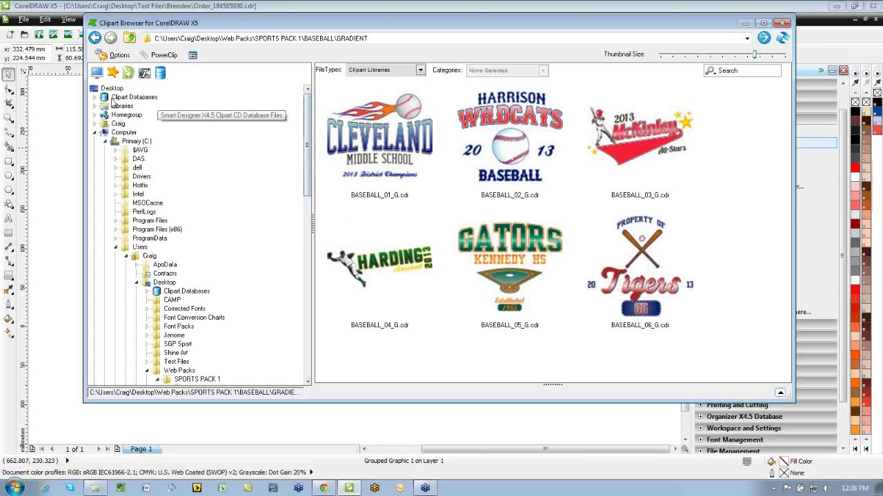
click(95, 98)
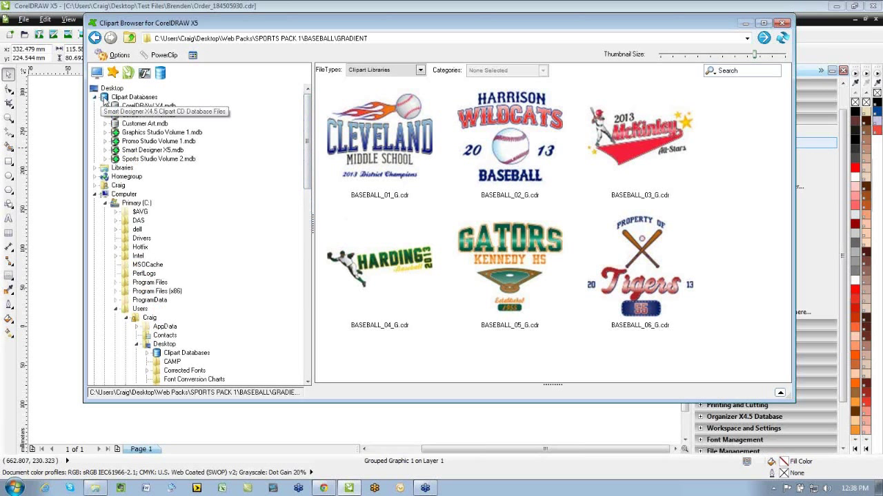
click(106, 160)
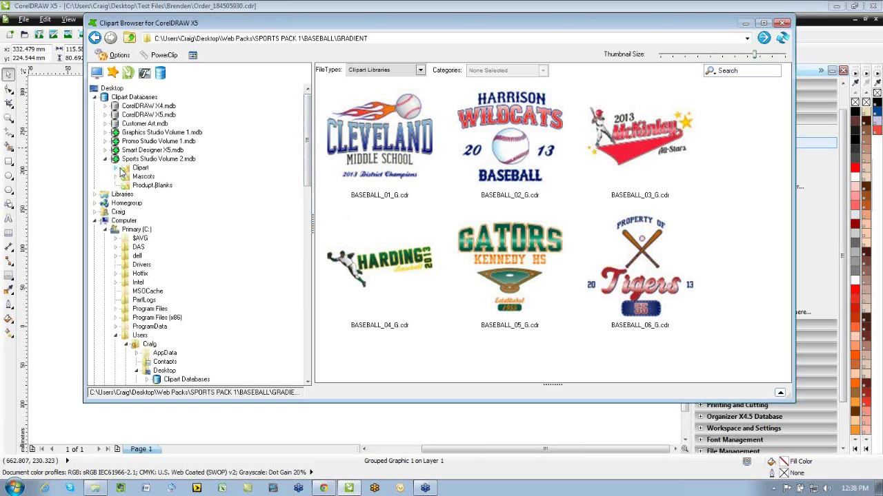
click(116, 168)
click(150, 186)
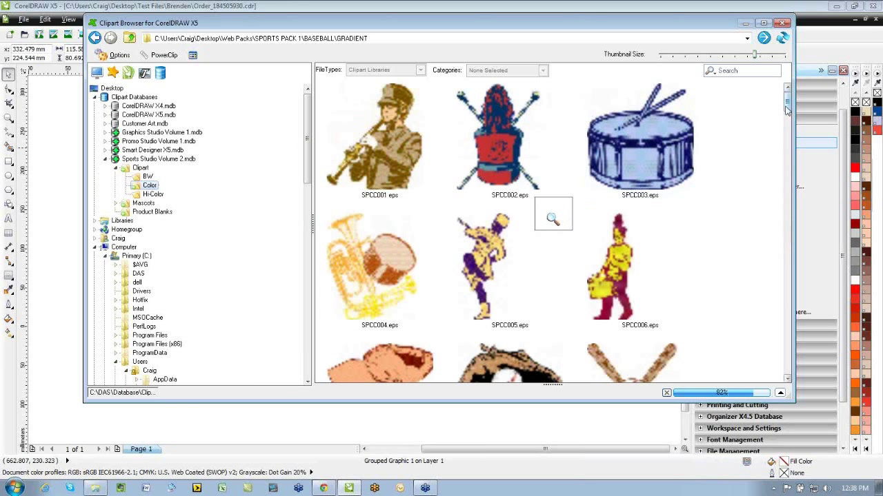
drag(790, 107, 786, 187)
click(383, 160)
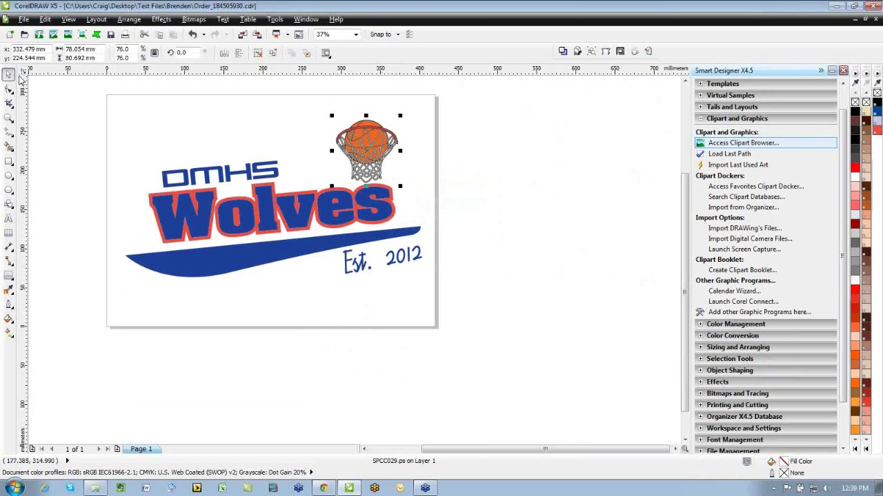
Step: Inspect the basketball clipart's vector paths close up in wireframe, and restore the full-color display
click(9, 119)
drag(331, 129, 397, 166)
click(68, 19)
click(81, 53)
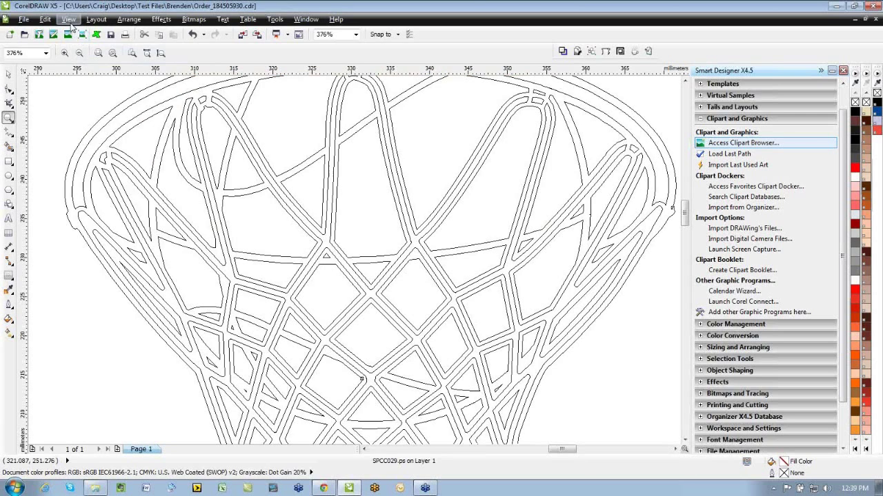
click(68, 19)
click(97, 83)
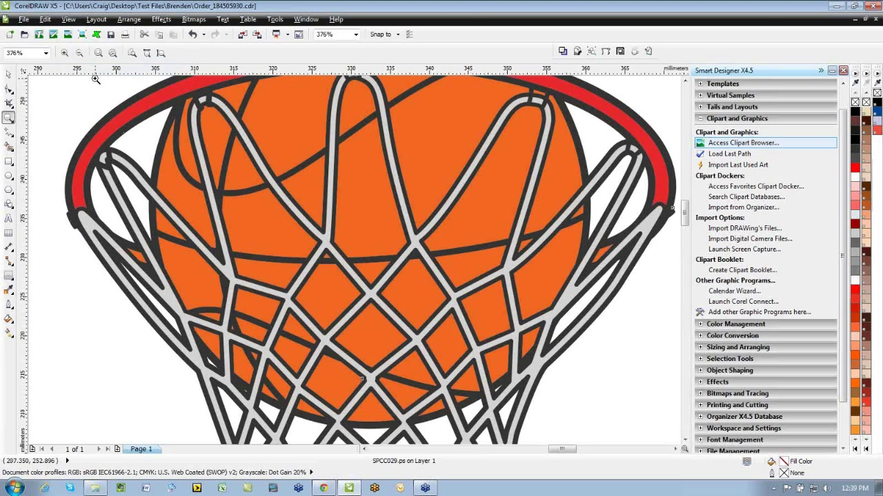
key(F3)
key(space)
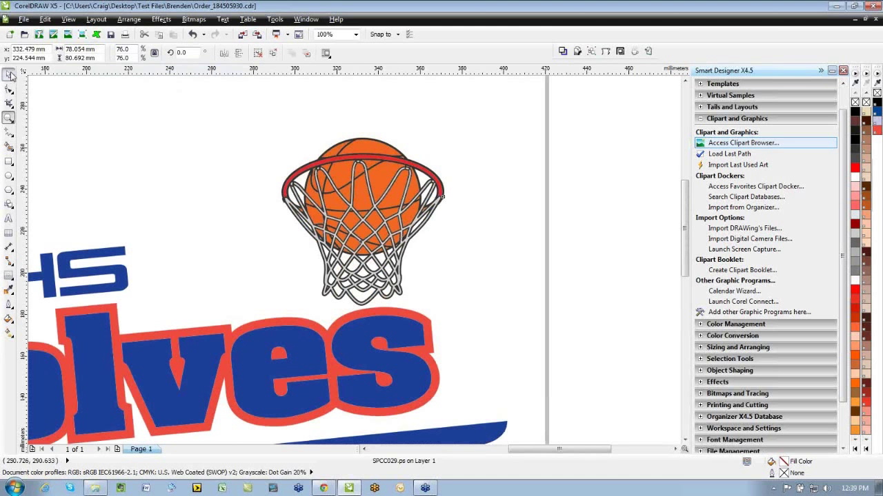
Step: Enlarge the basketball clipart to about 93 by 96 mm, rotate it to 351.3 degrees, and move it so the net overlaps the final s
click(375, 209)
drag(452, 138, 508, 100)
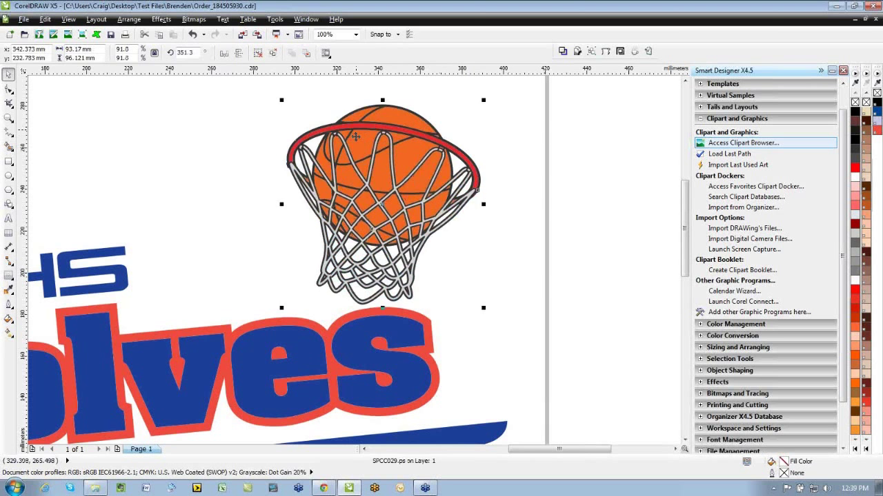
click(522, 167)
Step: Copy the hoop rim's PANTONE 1795 C fill onto the red Wolves outline so both use the same red
click(468, 207)
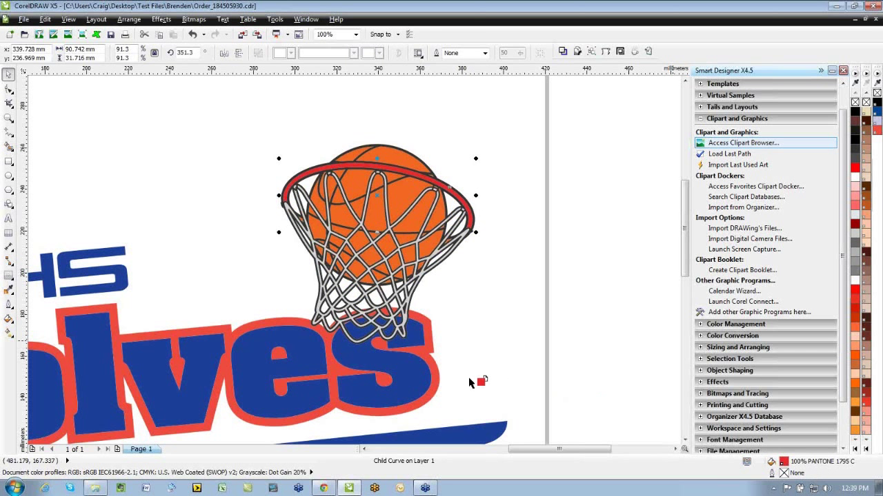
drag(439, 379, 437, 378)
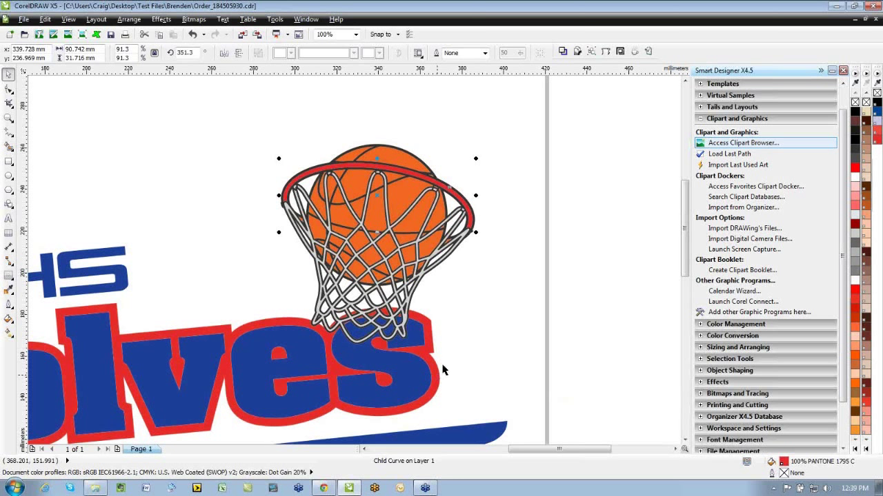
click(531, 197)
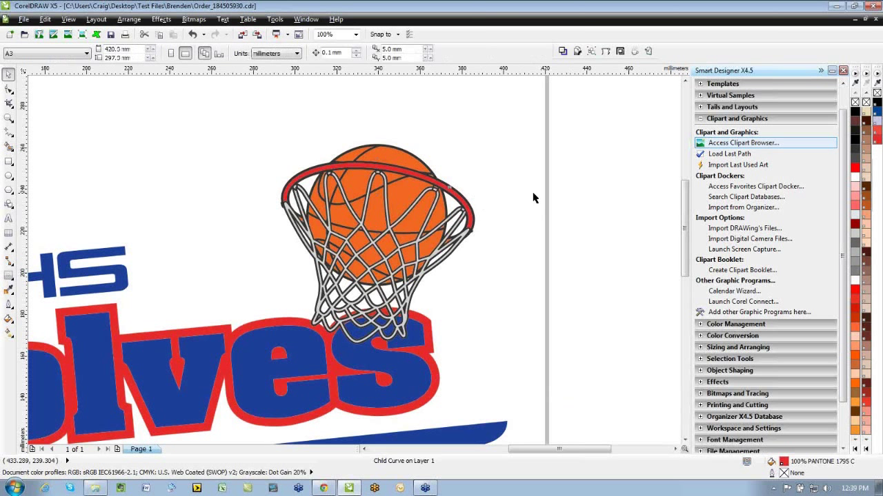
ctrl+click(473, 218)
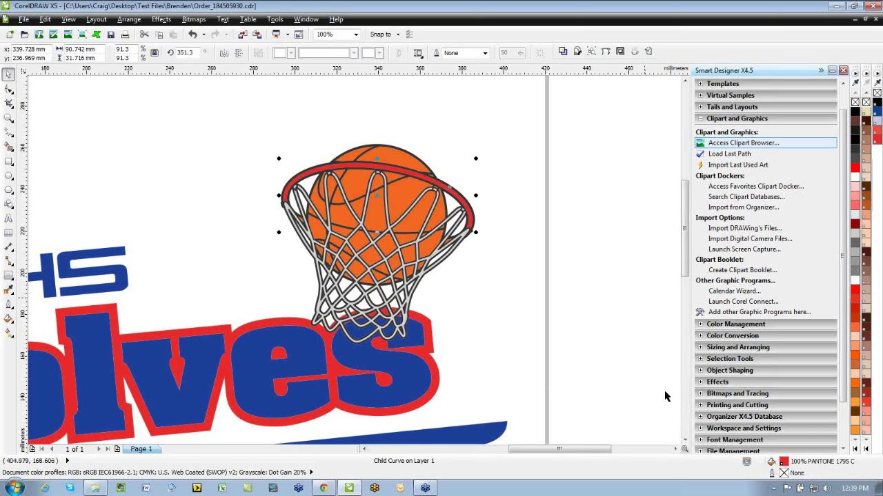
click(512, 329)
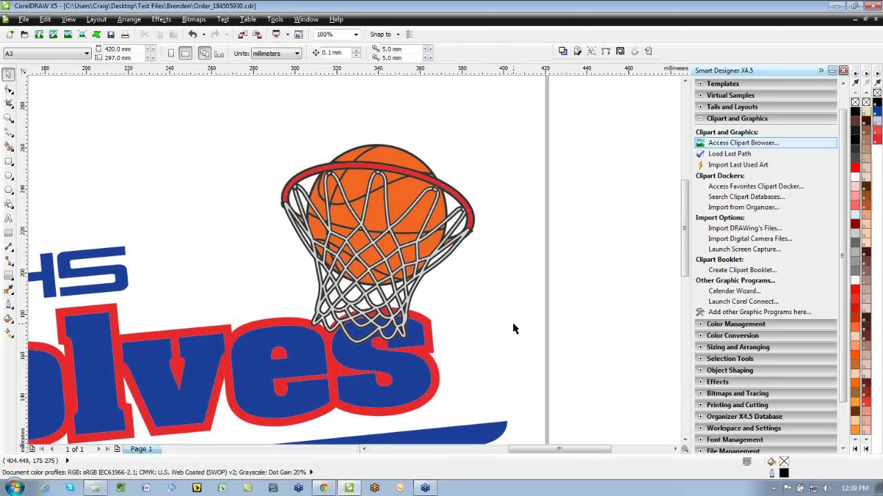
Step: Show the whole design and collapse the Clipart and Graphics tool group
scroll(513, 329, down, 2)
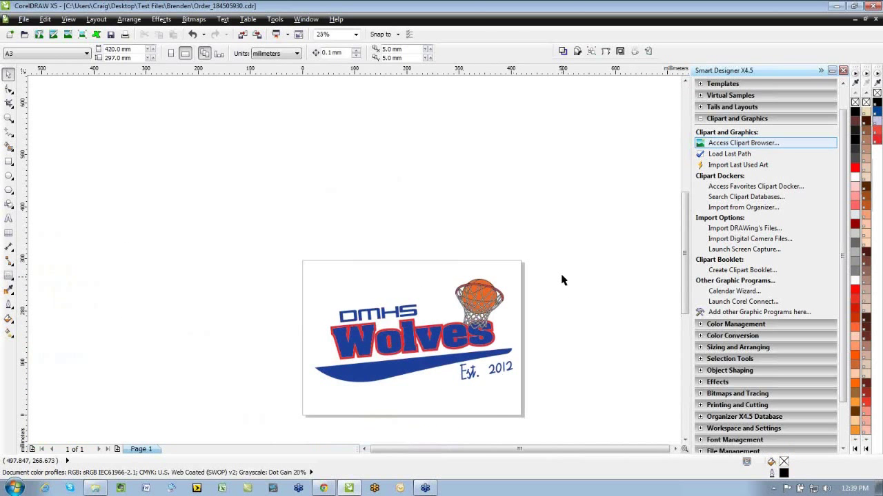
key(F4)
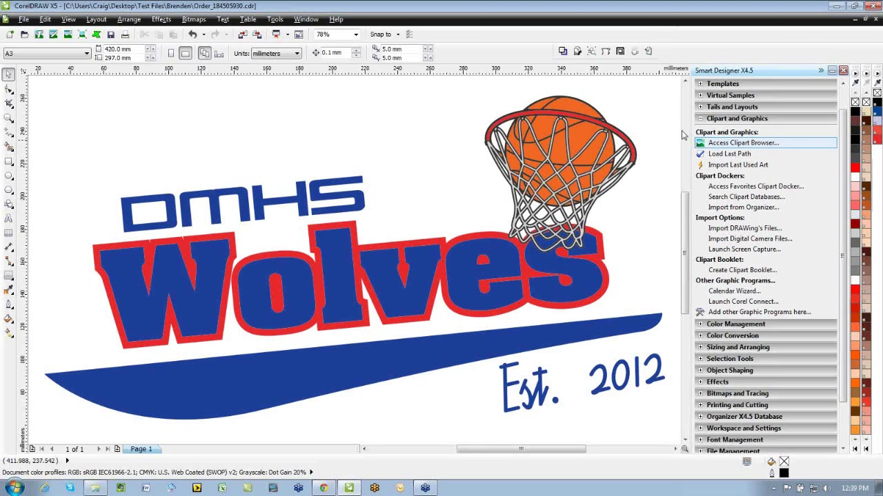
click(701, 118)
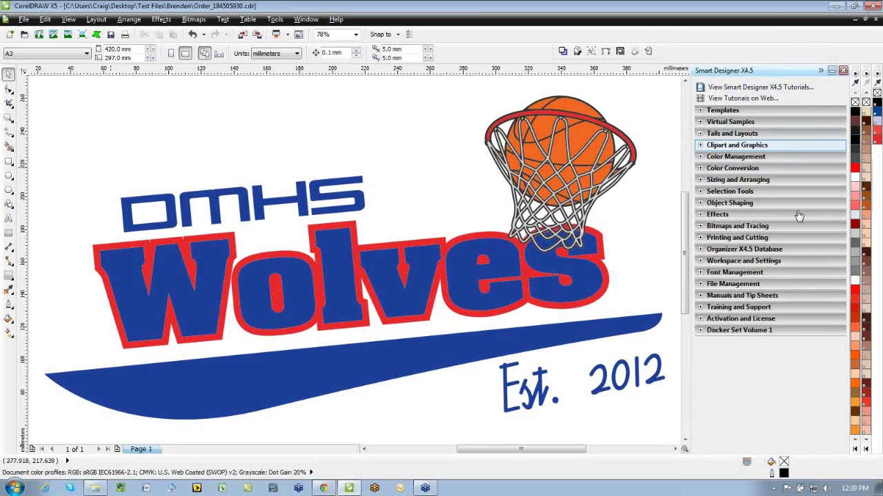
Step: Delete the red outline around Wolves, and open the outline effects for the blue Wolves lettering
click(700, 215)
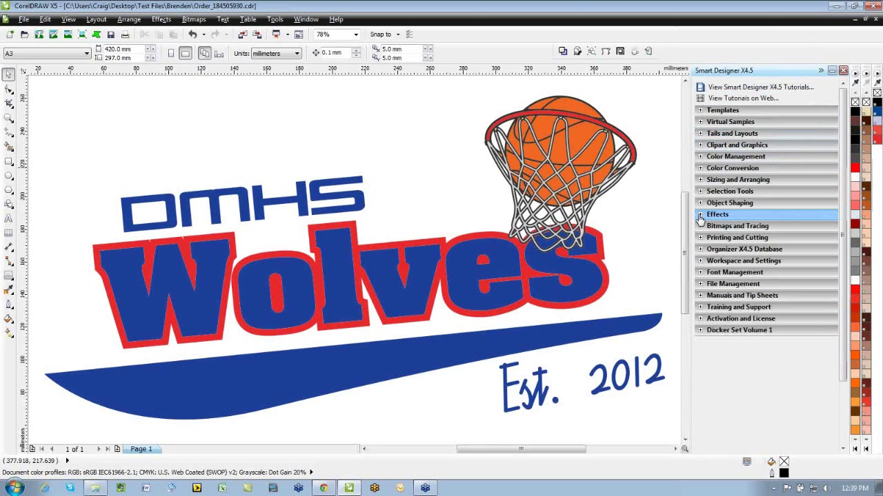
click(236, 233)
key(Delete)
click(217, 264)
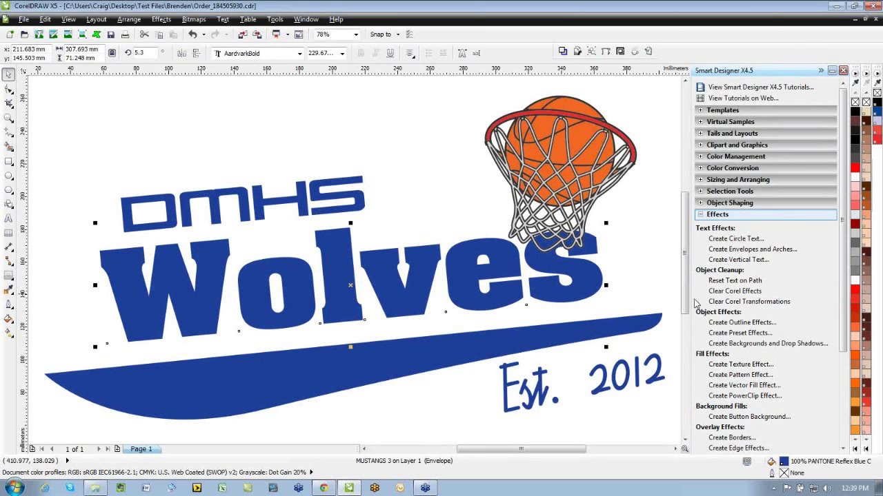
click(771, 323)
Step: Try the Effec4 outline effect on the Wolves lettering, and undo it
drag(829, 252, 832, 303)
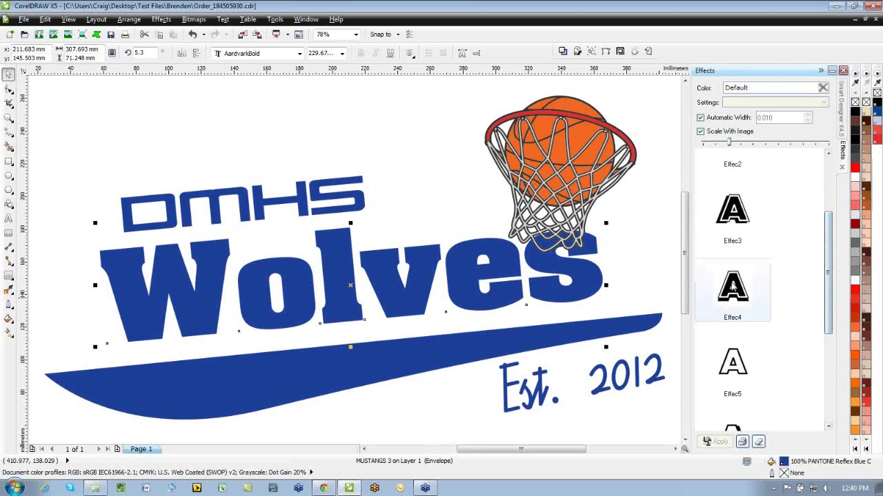
click(755, 286)
click(714, 442)
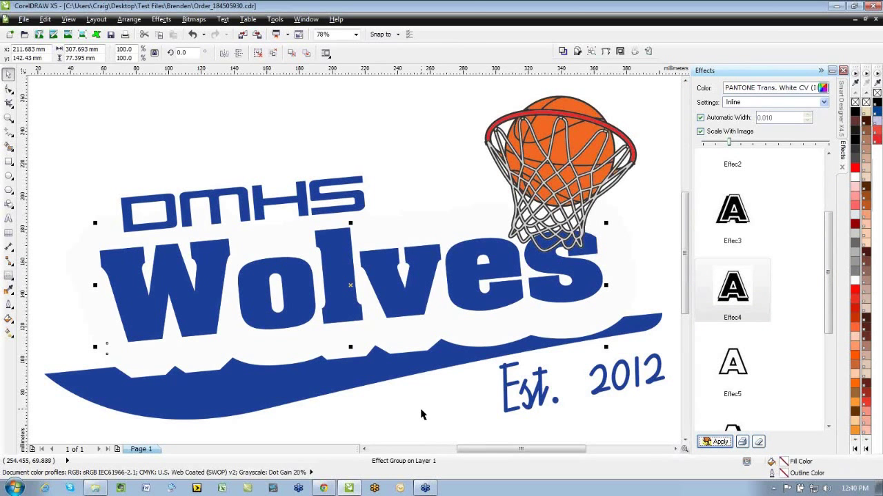
key(ctrl+z)
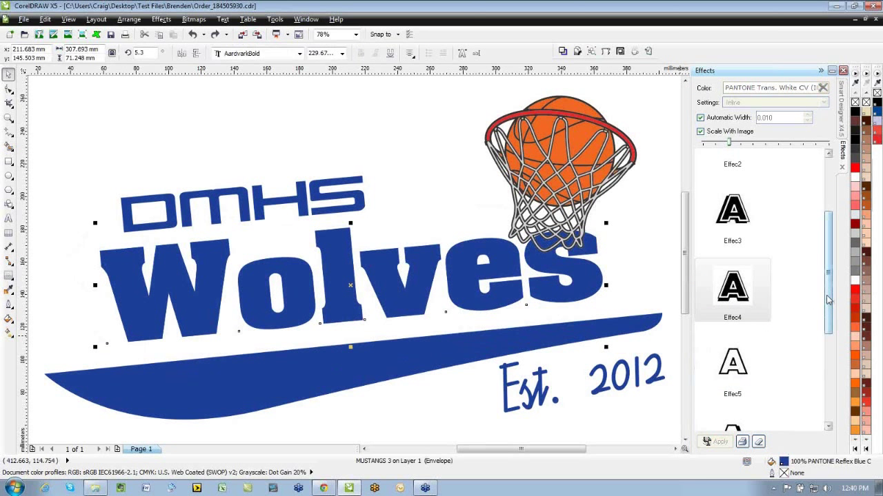
Step: Apply the Effec3 inline, outline and drop shadow effect to the Wolves lettering, and check its editable settings and overall look
scroll(827, 297, up, 3)
click(742, 257)
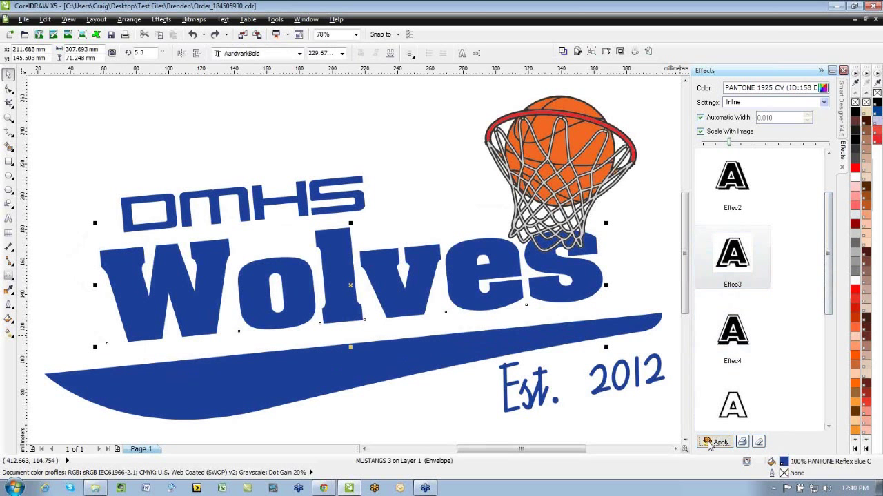
click(710, 444)
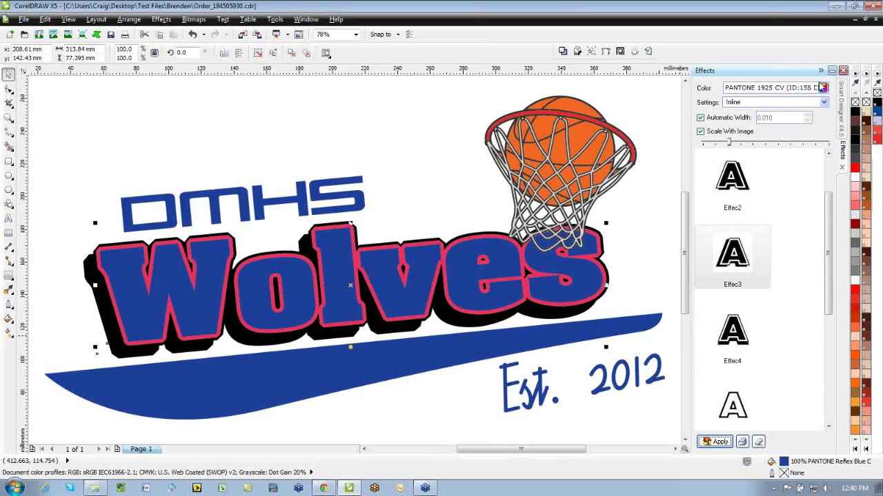
click(823, 103)
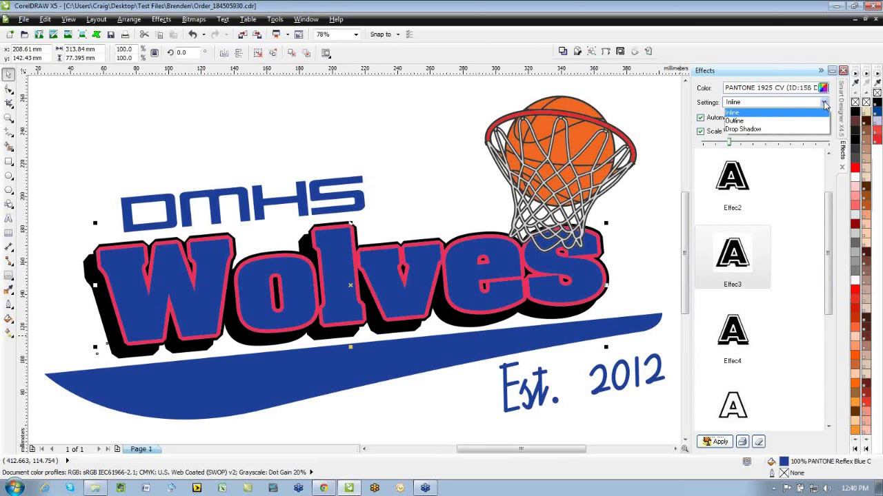
click(411, 148)
click(404, 407)
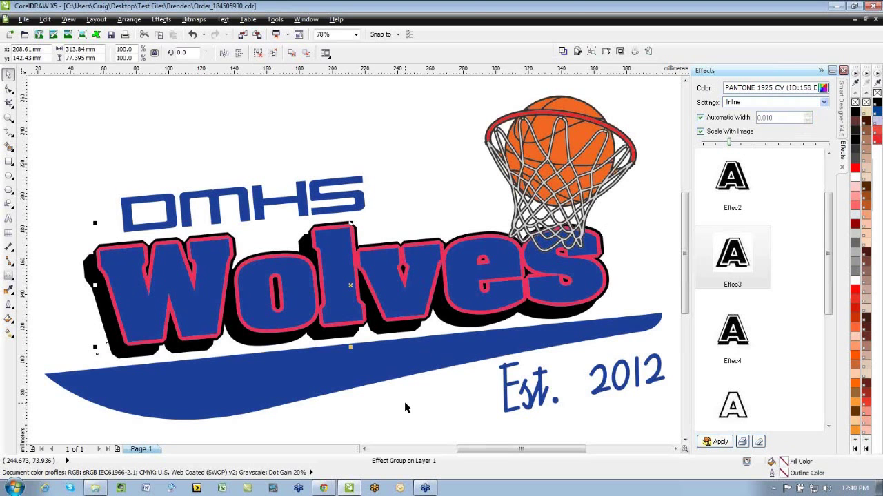
scroll(408, 406, down, 2)
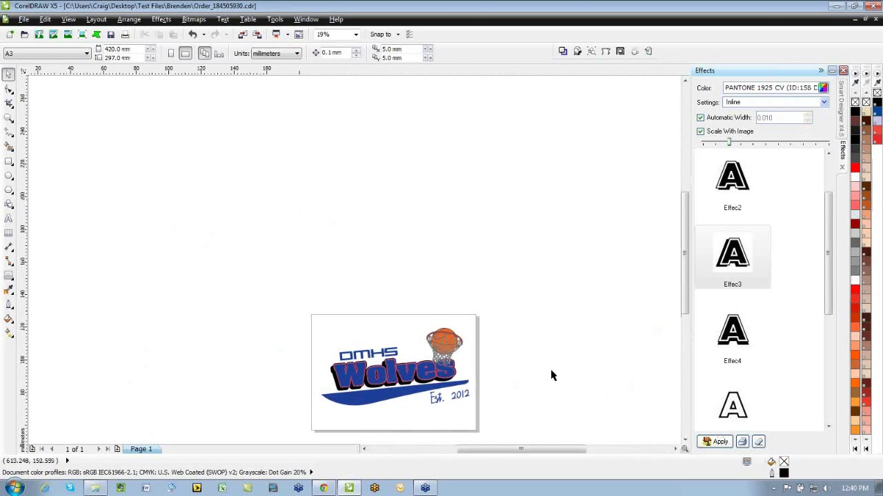
key(F4)
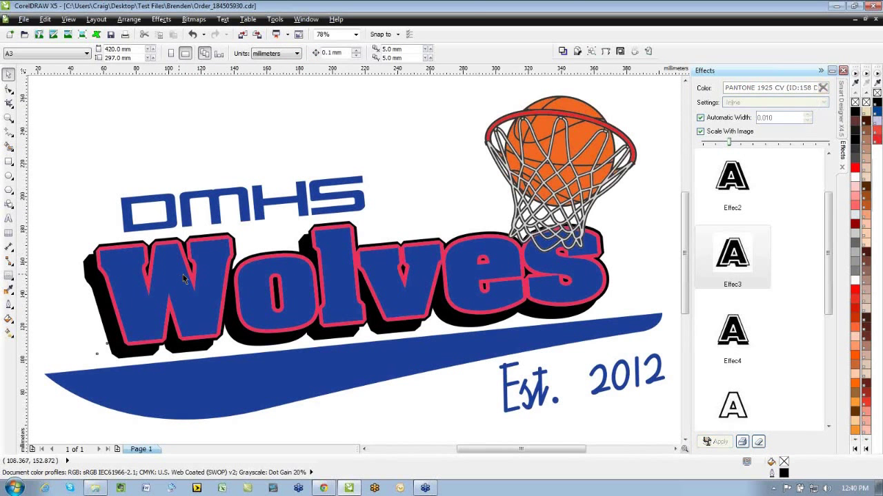
Step: Try moving the Wolves effect group up toward the DMHS text, and undo the move
click(181, 276)
drag(181, 276, 302, 219)
key(ctrl+z)
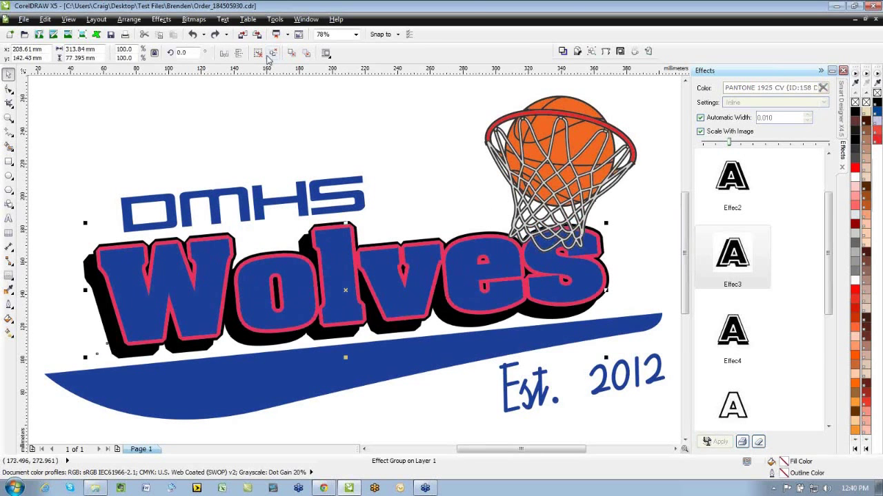
Step: Fill the original lettering inside the Wolves effect group with vector pattern Vpattern13, with the tile settings turned off
ctrl+click(336, 260)
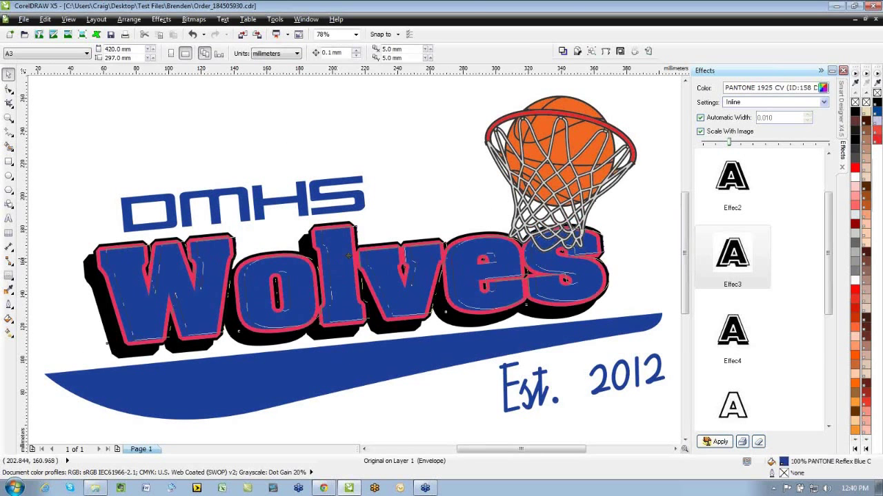
click(843, 124)
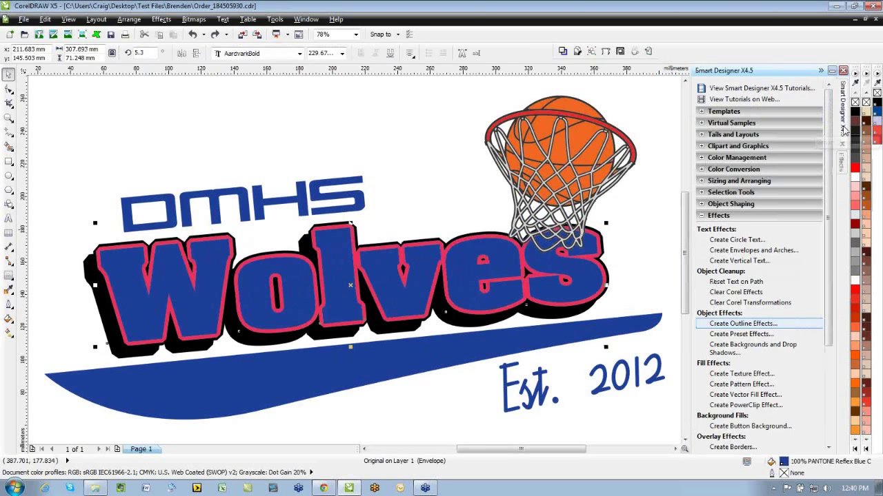
click(765, 395)
drag(828, 182, 849, 448)
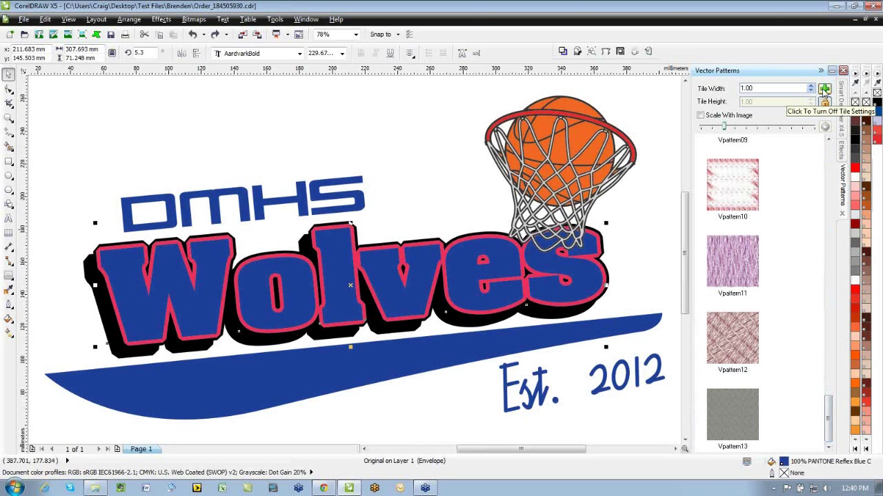
click(824, 90)
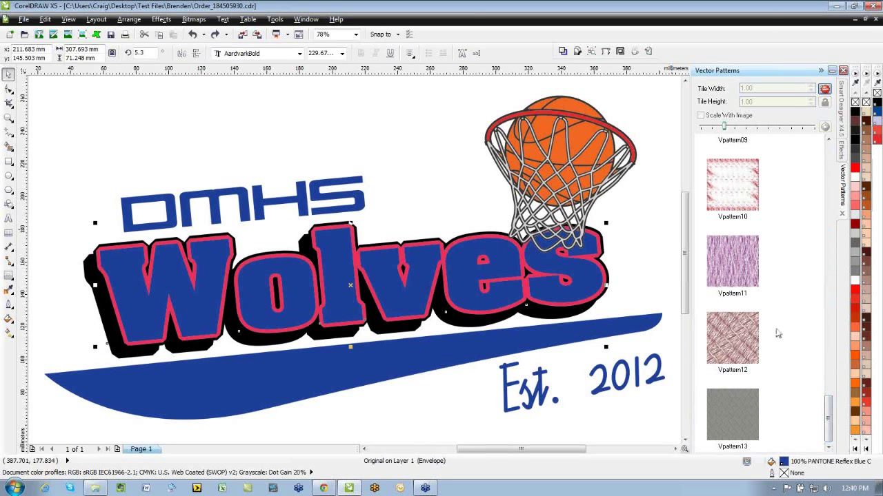
click(743, 412)
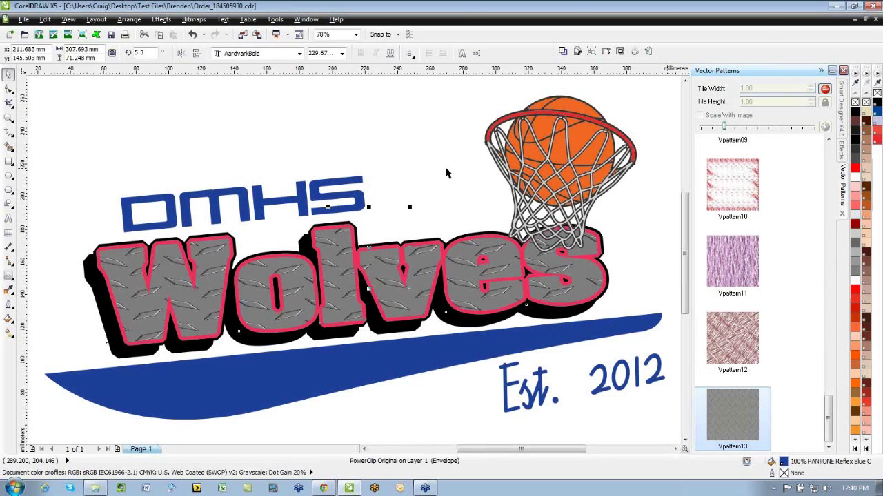
click(349, 136)
Step: Edit the Wolves PowerClip contents, enlarge the metal plate pattern to about 434 by 101 mm, and finish editing
click(345, 301)
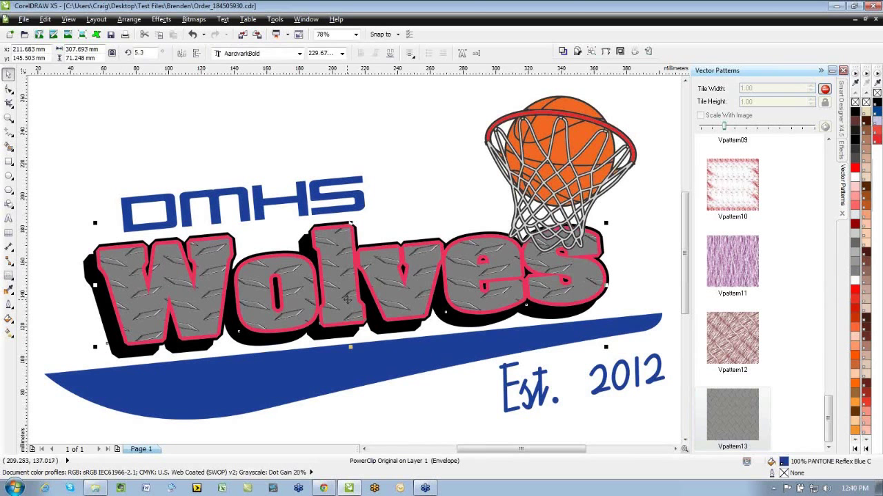
right_click(334, 278)
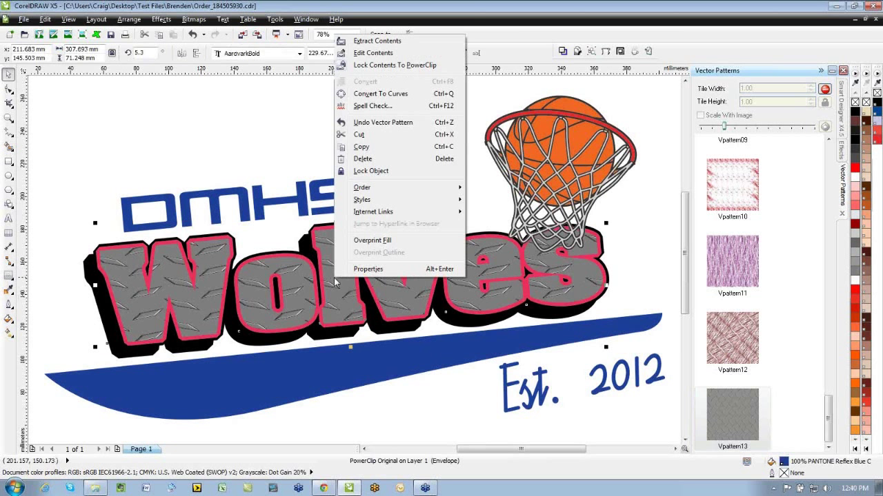
click(378, 53)
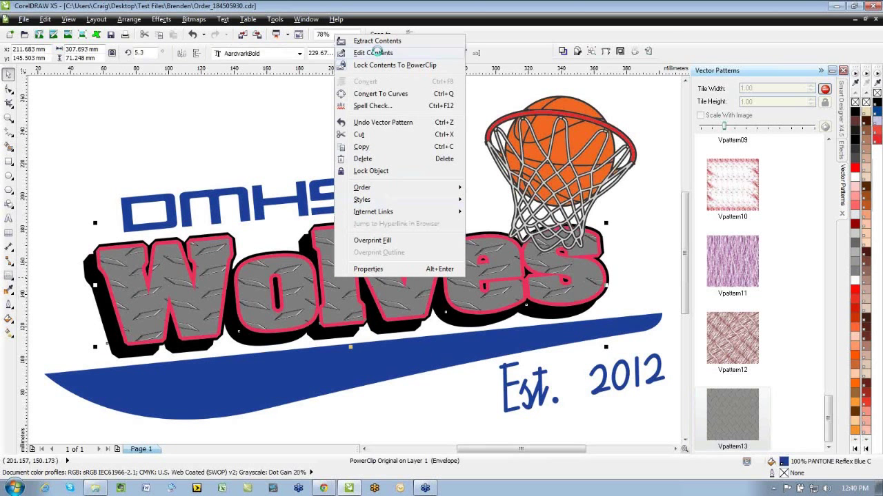
mouse_move(352, 233)
mouse_down()
mouse_move(374, 267)
mouse_move(366, 236)
mouse_up()
drag(83, 221, 138, 185)
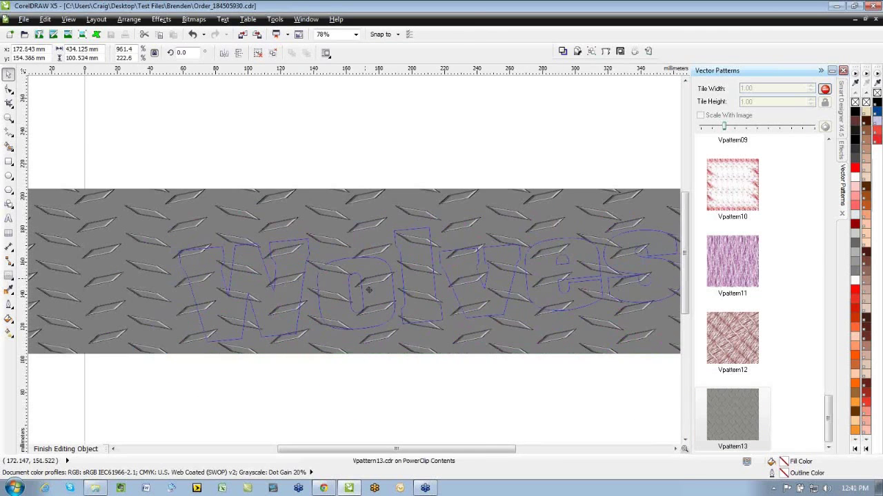
right_click(359, 284)
click(408, 32)
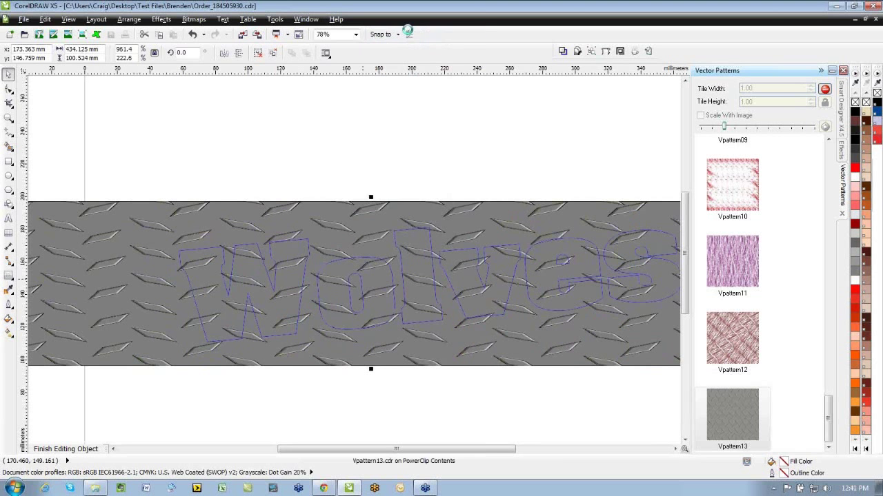
click(352, 104)
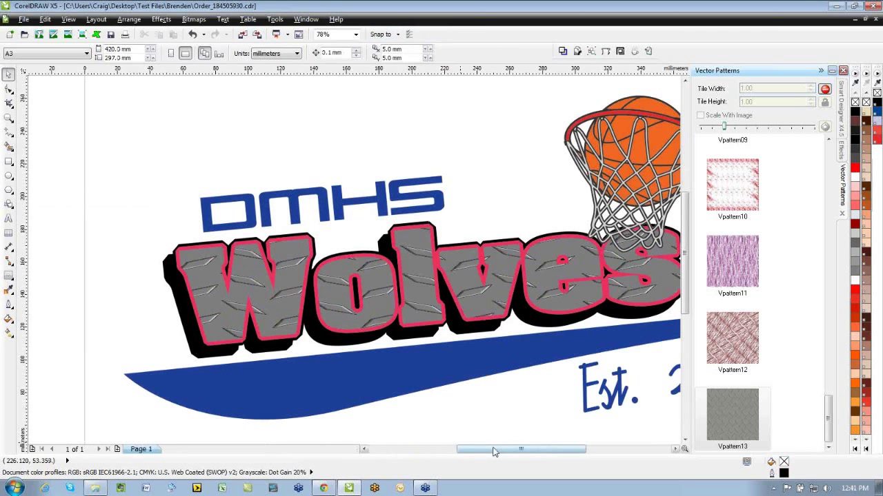
Step: Undo the pattern edits and the vector pattern fill on the Wolves lettering
drag(494, 451, 518, 456)
key(ctrl+z)
key(ctrl+z)
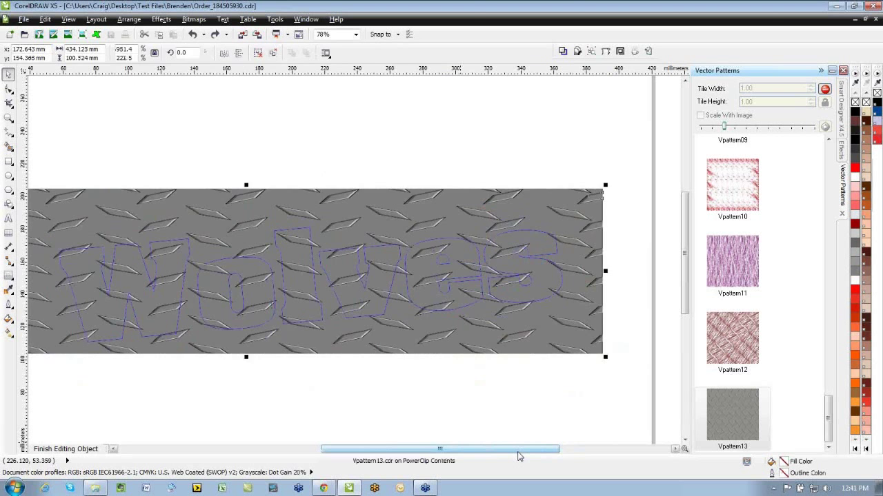
key(ctrl+z)
key(ctrl+z)
key(ctrl+z)
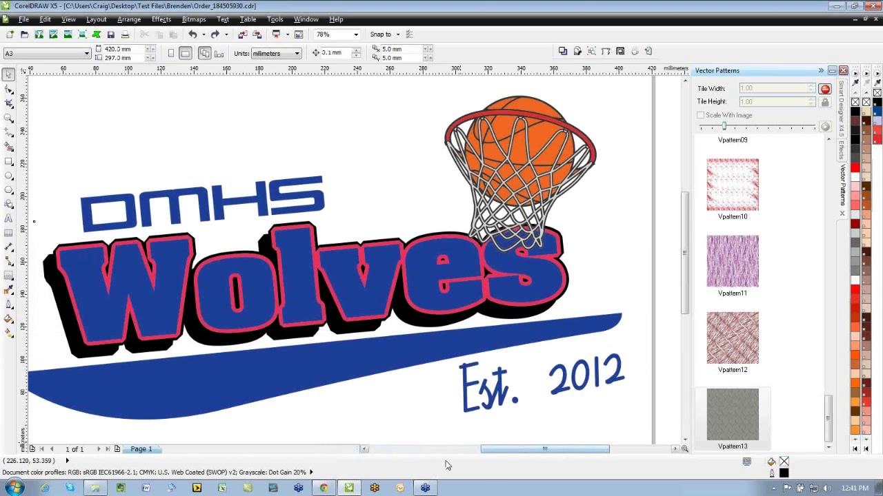
scroll(395, 419, left, 1)
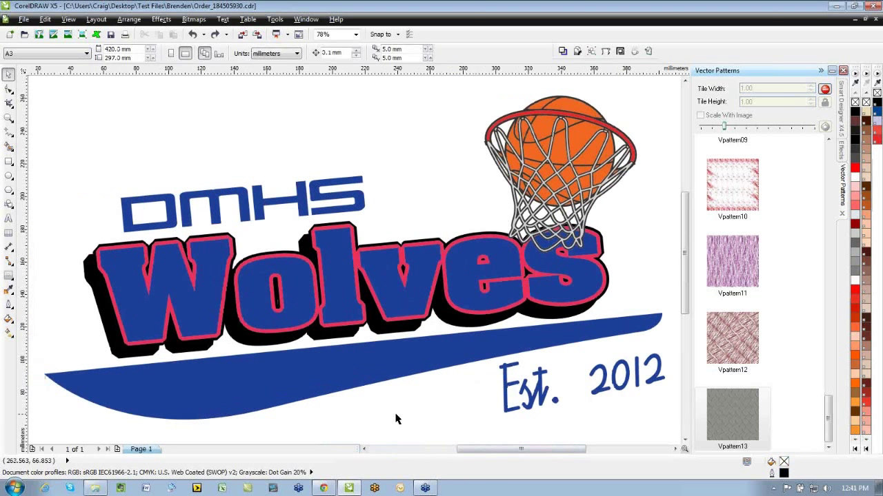
Step: Close the vector patterns library and start a weathered effect for the whole design
click(843, 216)
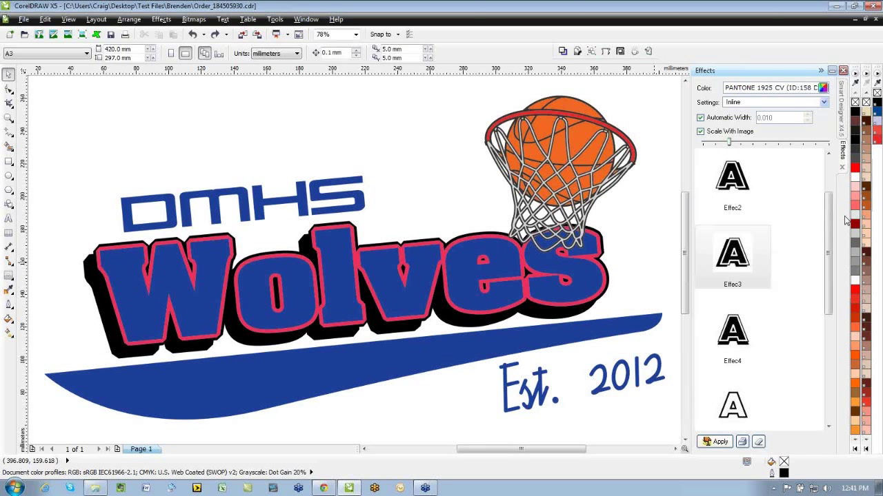
click(842, 124)
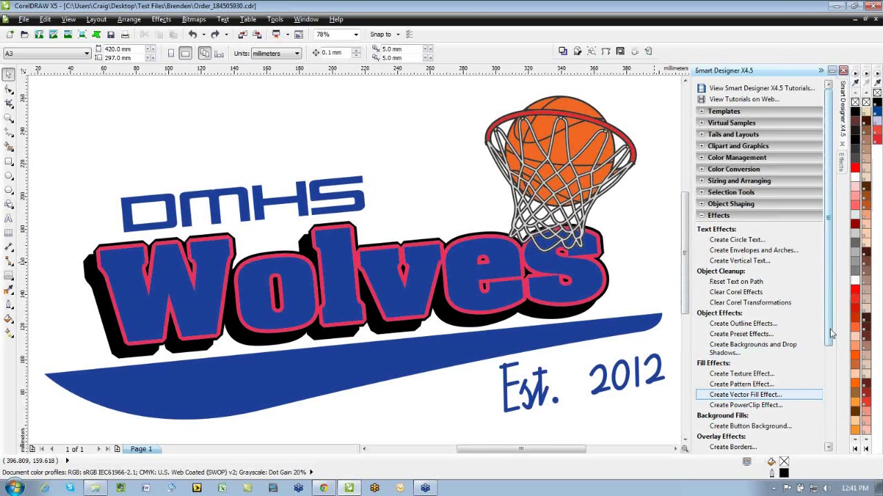
scroll(832, 334, down, 4)
click(743, 342)
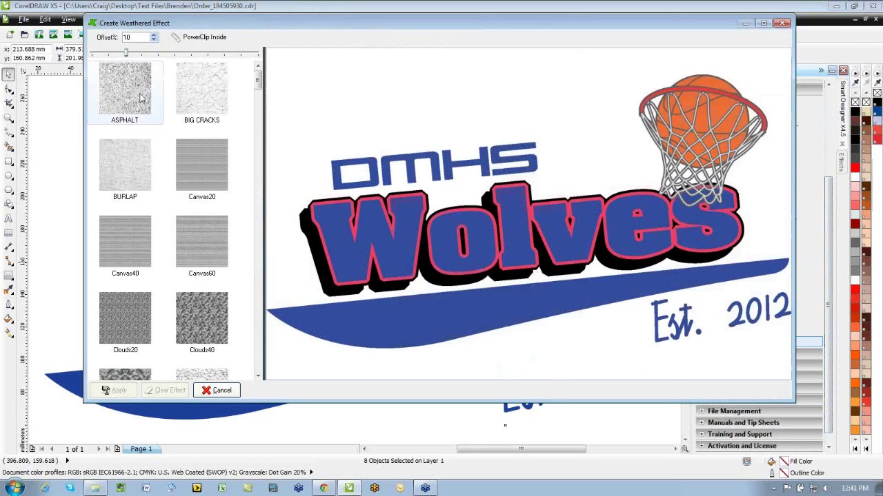
Step: Preview the ASPHALT and DS1_Overlay13 weathered overlays on the design
click(141, 99)
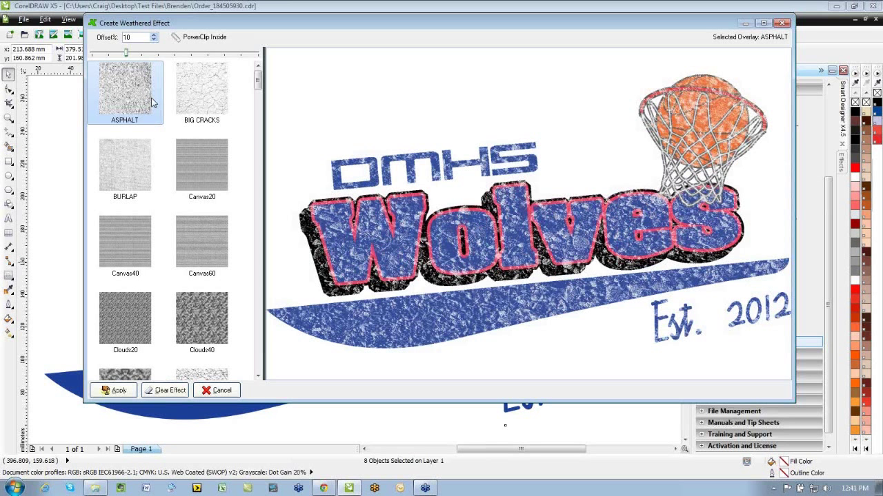
scroll(261, 86, down, 1)
drag(261, 86, 260, 134)
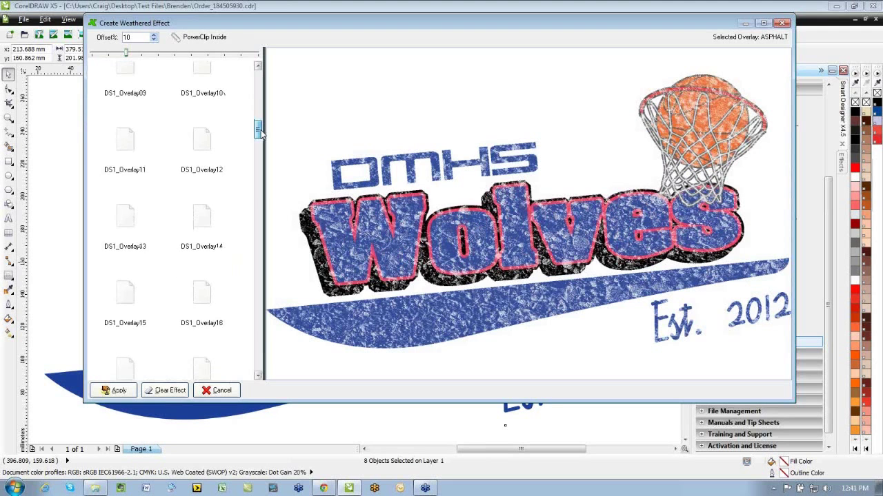
click(138, 217)
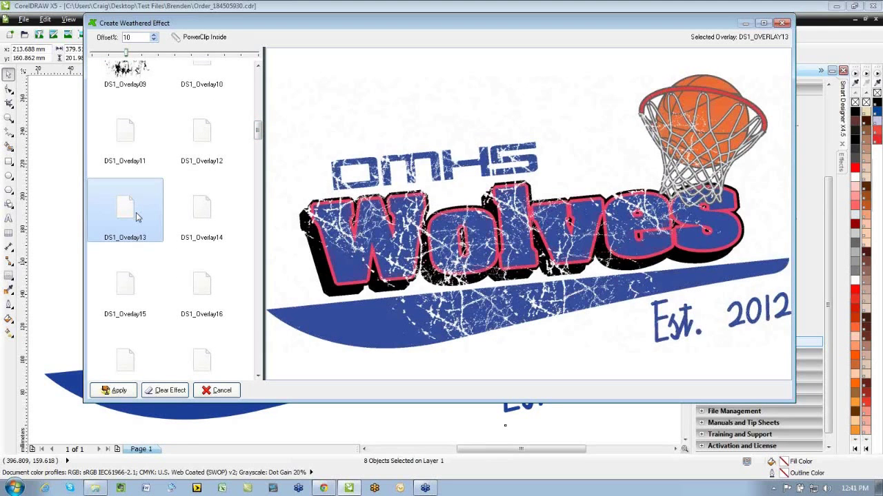
Step: Apply the JERSEY weathered overlay to the whole design with a 10% offset
drag(258, 134, 257, 180)
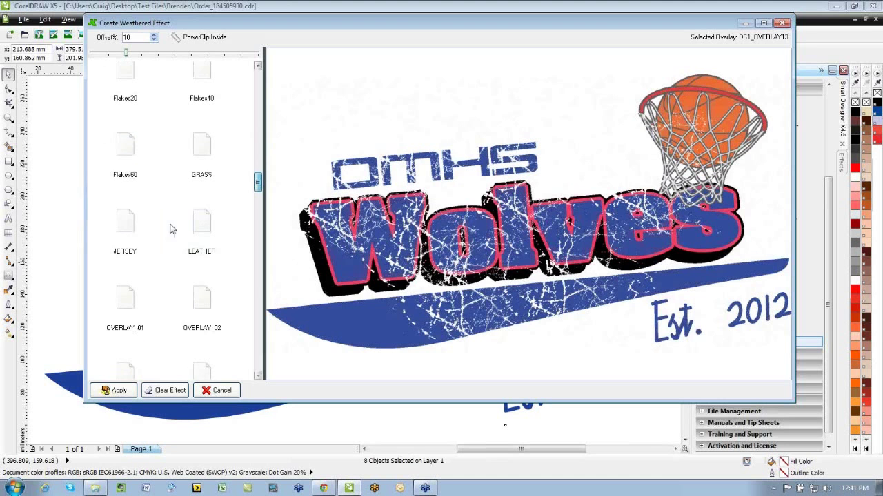
click(127, 226)
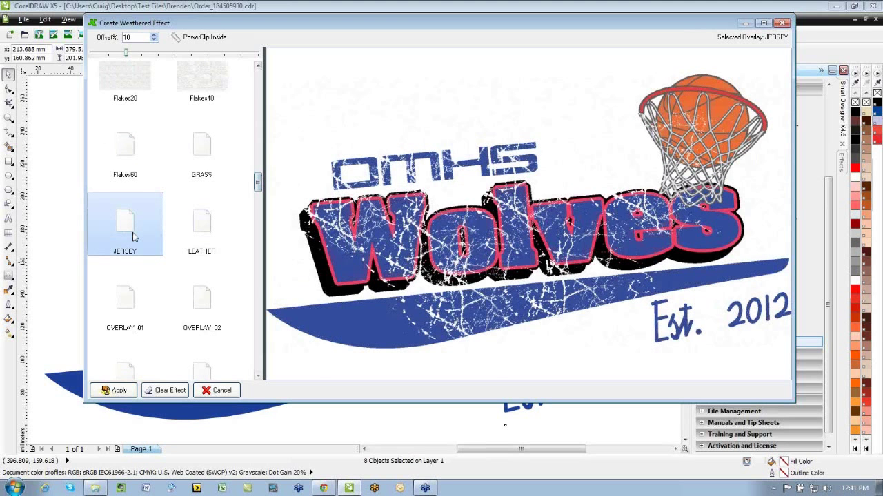
click(118, 391)
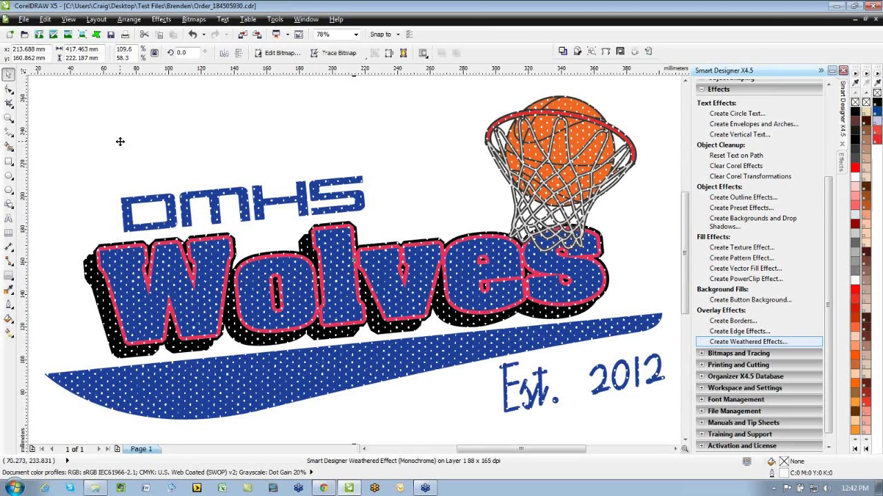
Step: Undo the weathered overlay and delete the entire Wolves design from the page
key(ctrl+z)
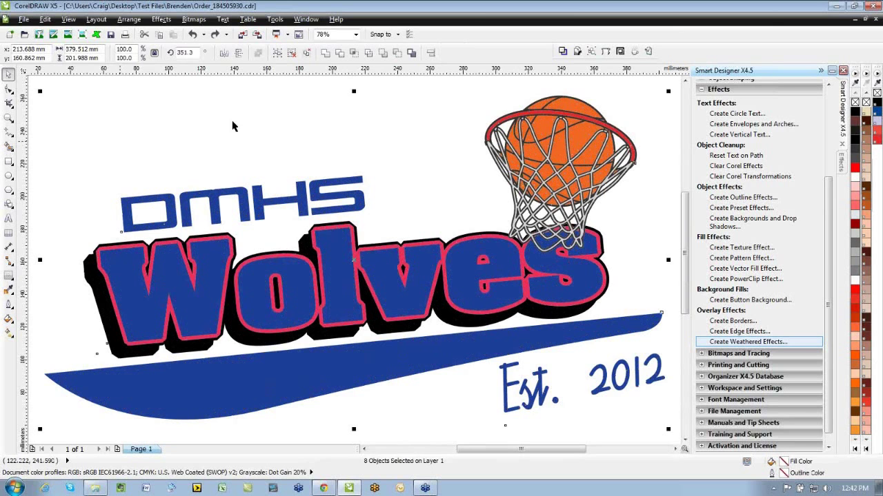
click(71, 100)
scroll(74, 96, down, 2)
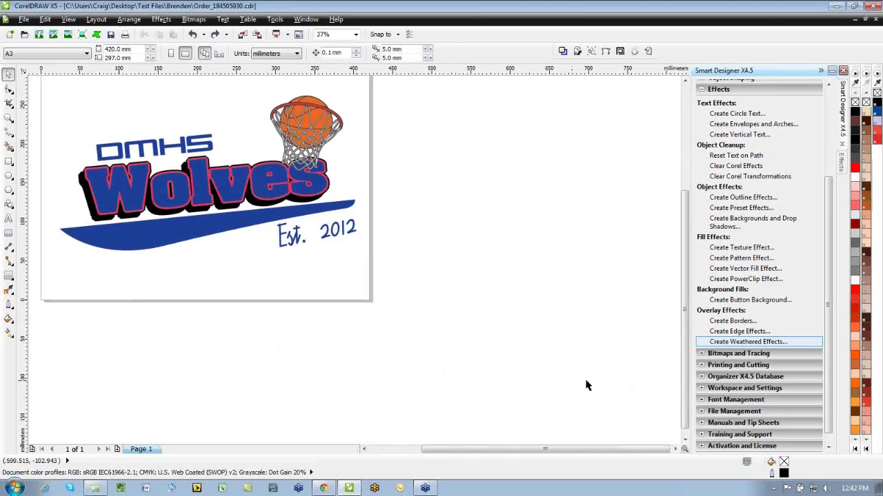
drag(433, 413, 629, 147)
drag(551, 88, 44, 355)
key(Delete)
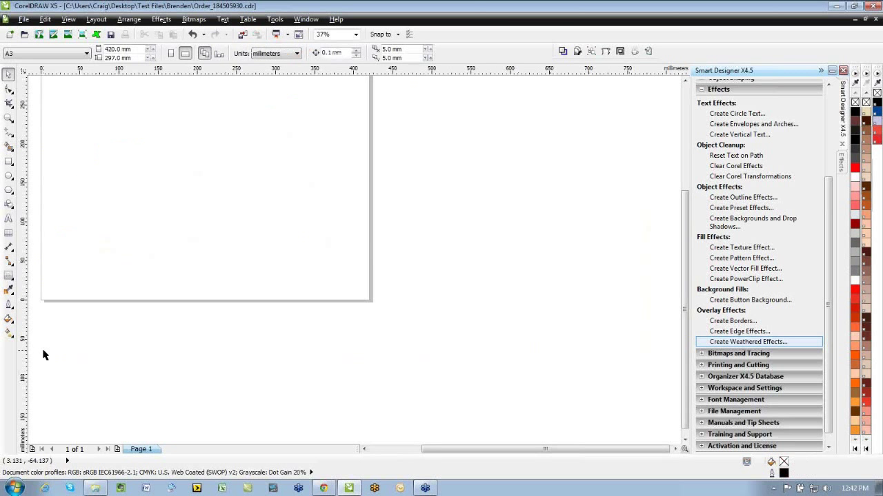
Step: Start a new Smart Designer athletic tail and choose the Tail1 layout
drag(830, 185, 829, 76)
click(723, 111)
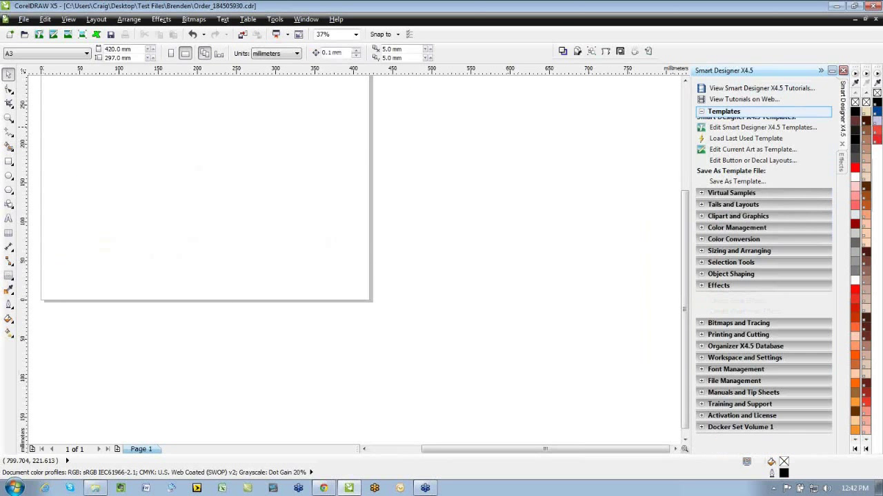
click(699, 214)
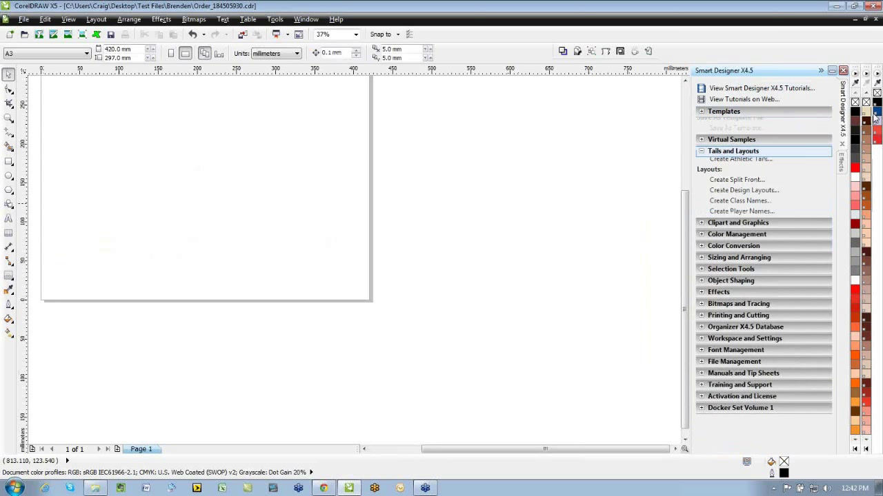
click(740, 160)
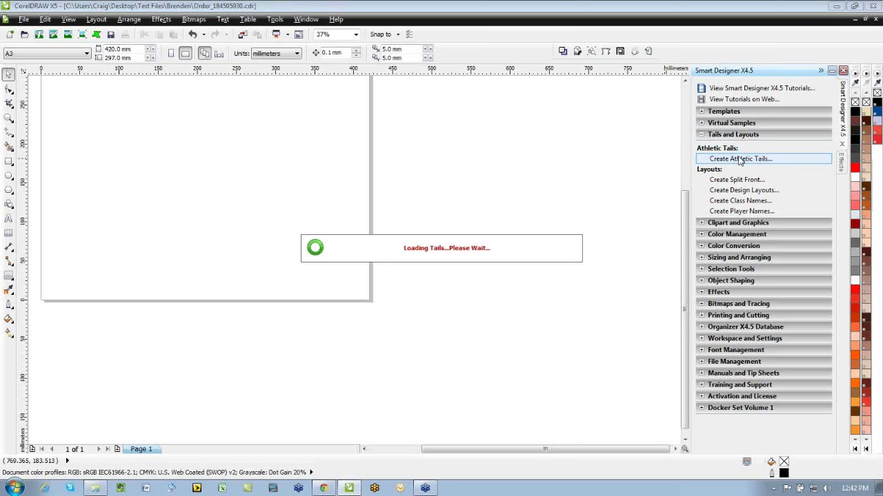
click(316, 89)
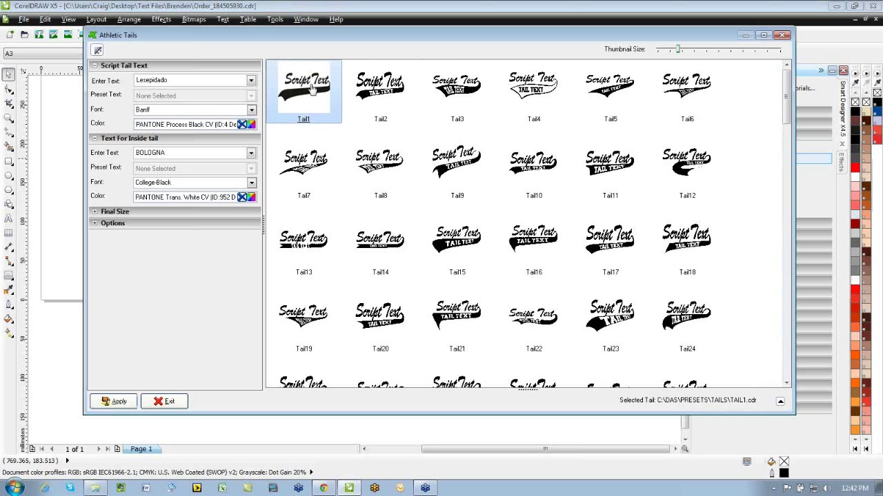
Step: Create the tail with script text DecoNetwork and inside text SIDNEY, nudging the script slightly to meet the tail's end
click(187, 83)
text(dE)
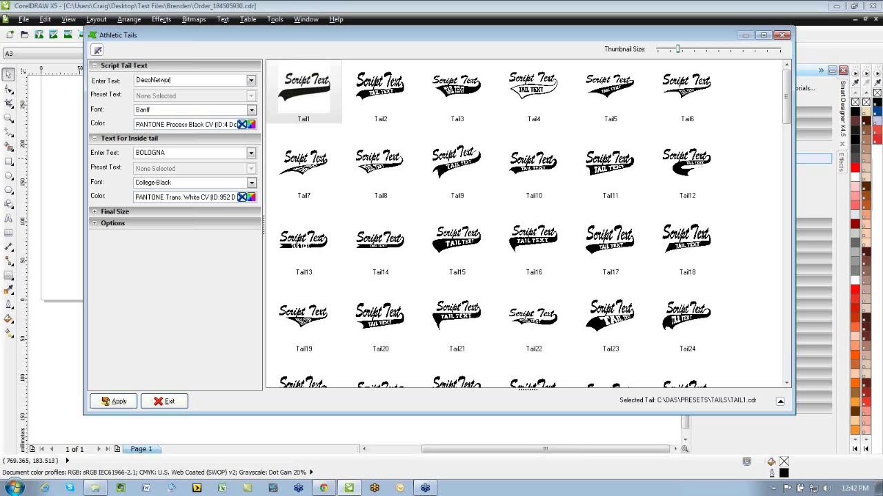
double_click(180, 155)
text(SIDNEY)
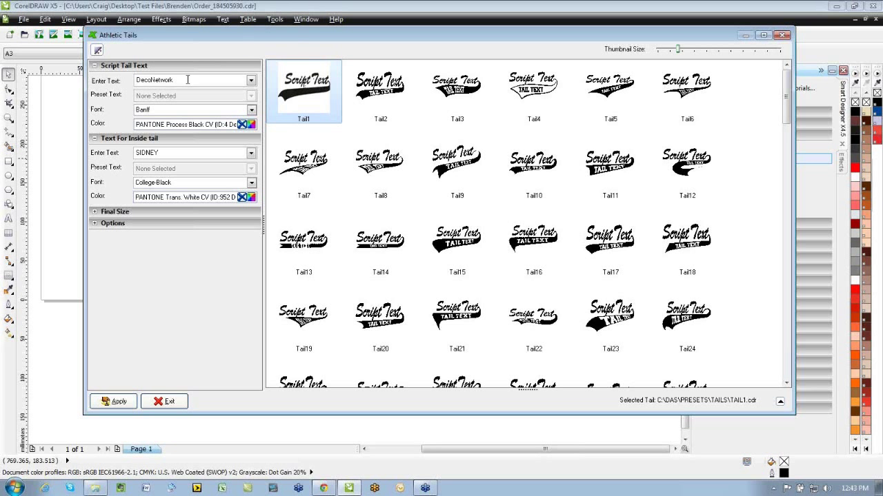
click(119, 402)
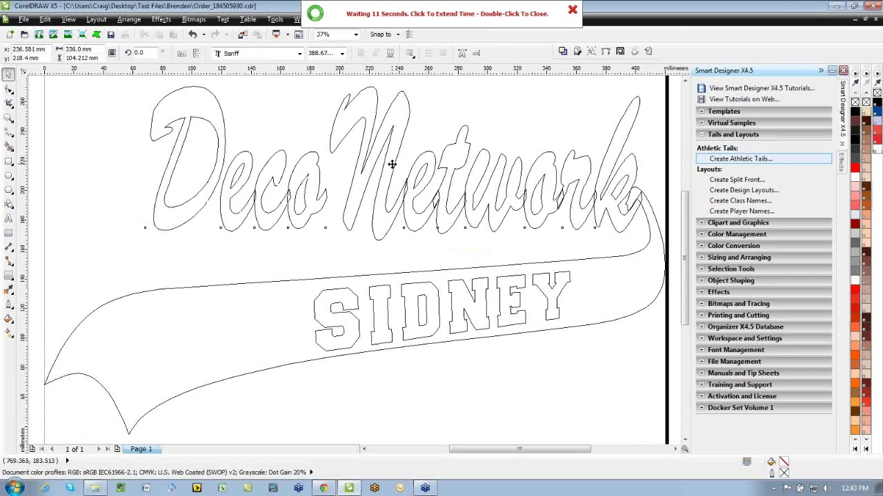
drag(392, 164, 386, 165)
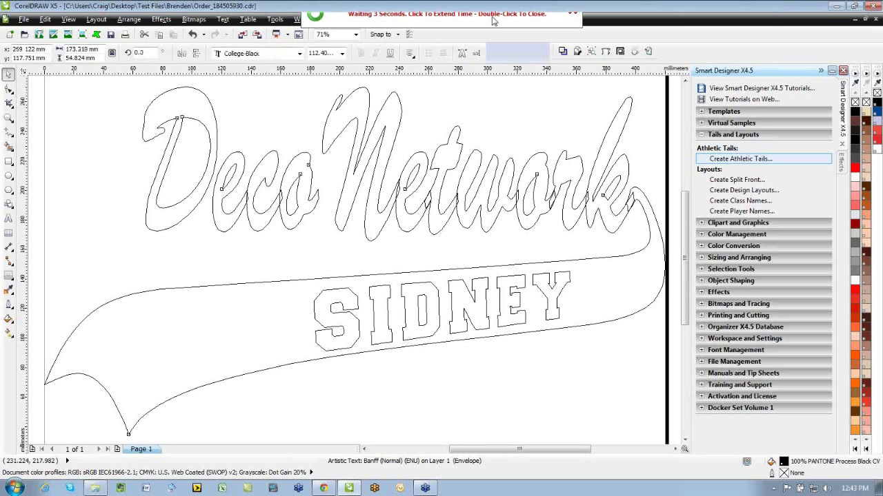
double_click(492, 17)
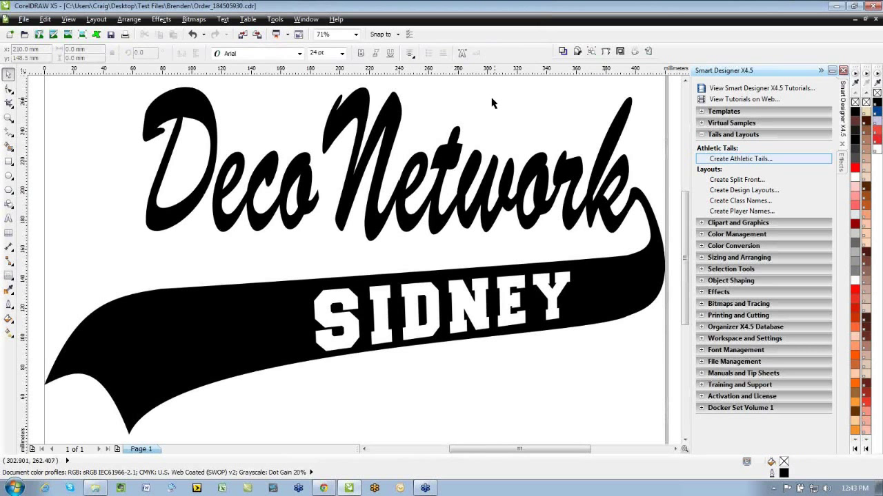
Step: Compare view modes on the tail design, ending in a mode that shows the fills
click(69, 19)
click(76, 41)
click(69, 19)
click(81, 74)
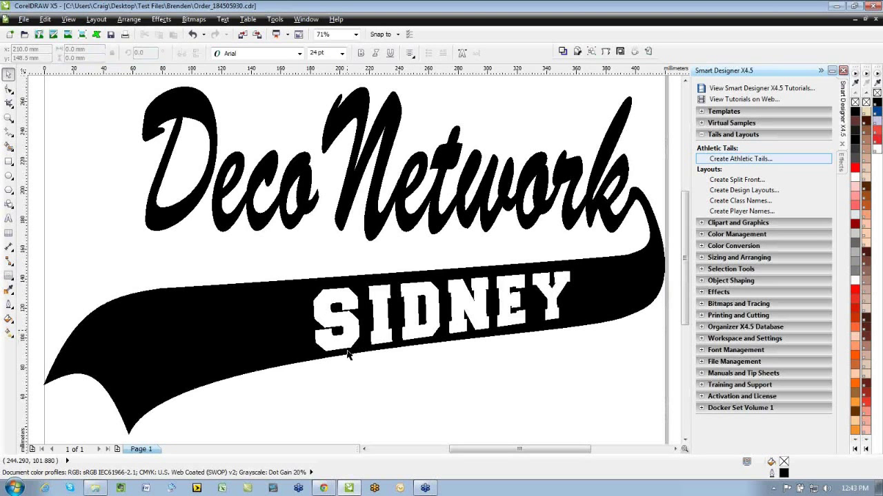
Step: Try the Effec3 outline effect with a PANTONE 1925 CV inline on the script and tail shape
click(307, 355)
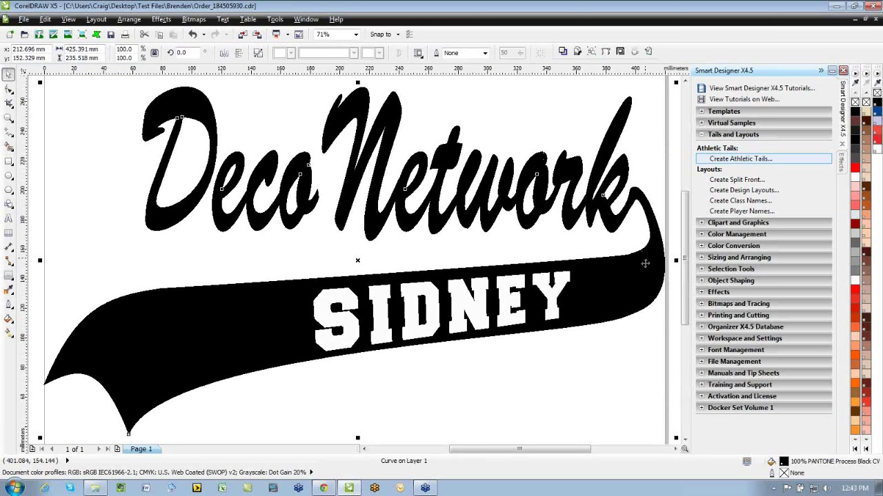
click(701, 294)
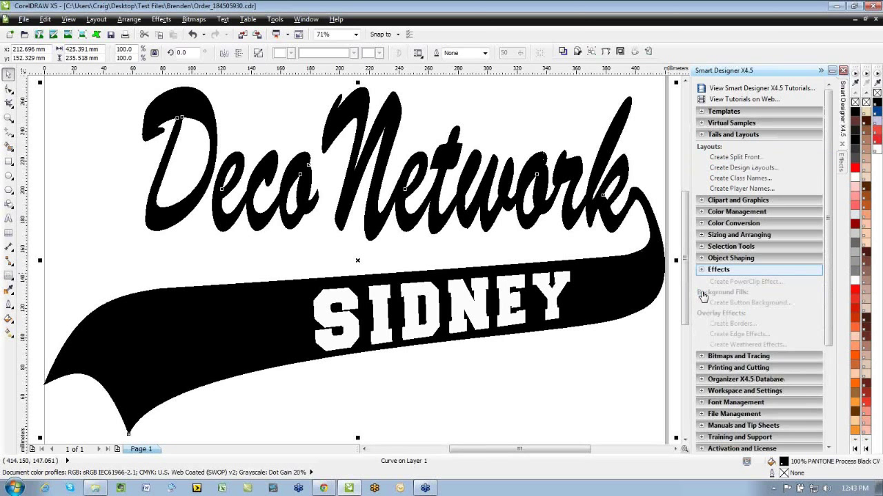
click(771, 187)
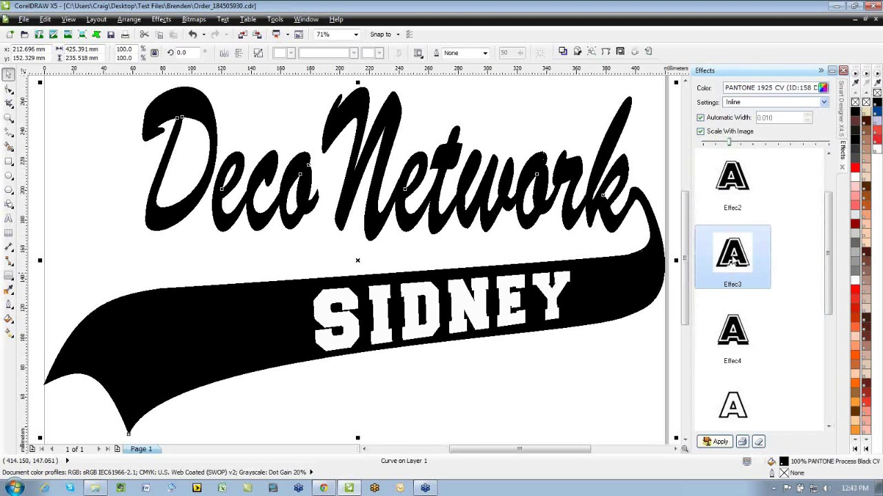
click(717, 444)
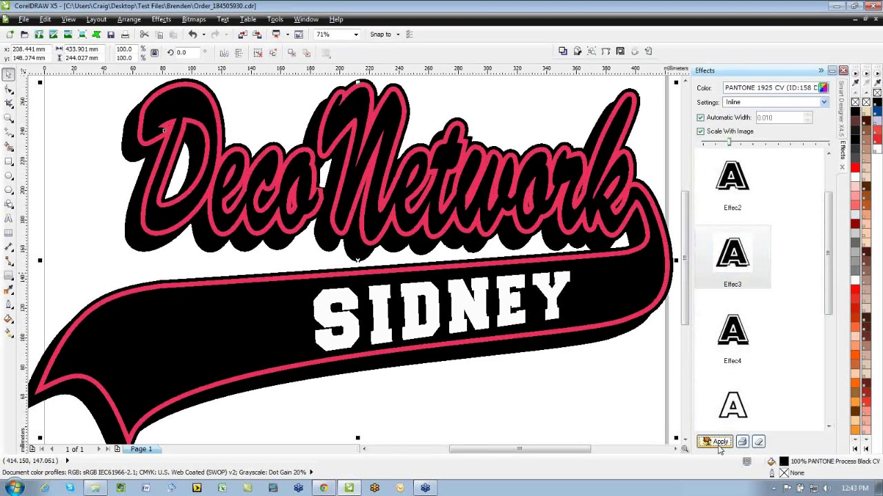
key(ctrl+z)
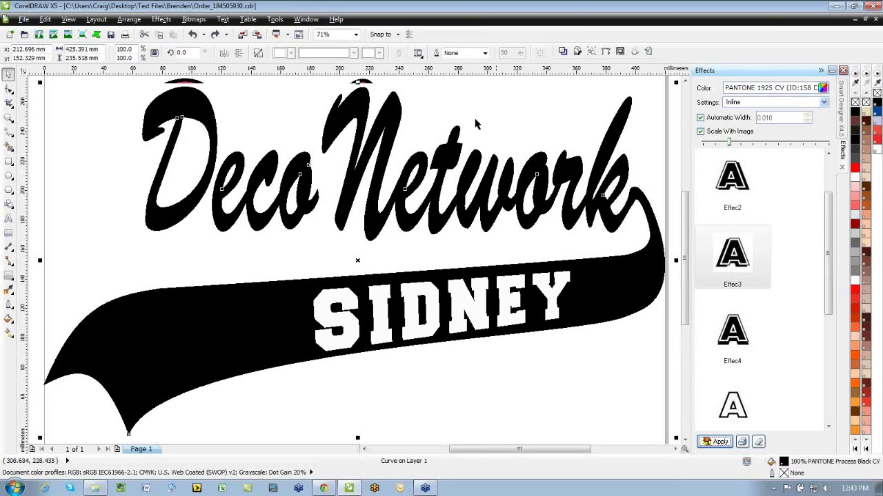
click(477, 110)
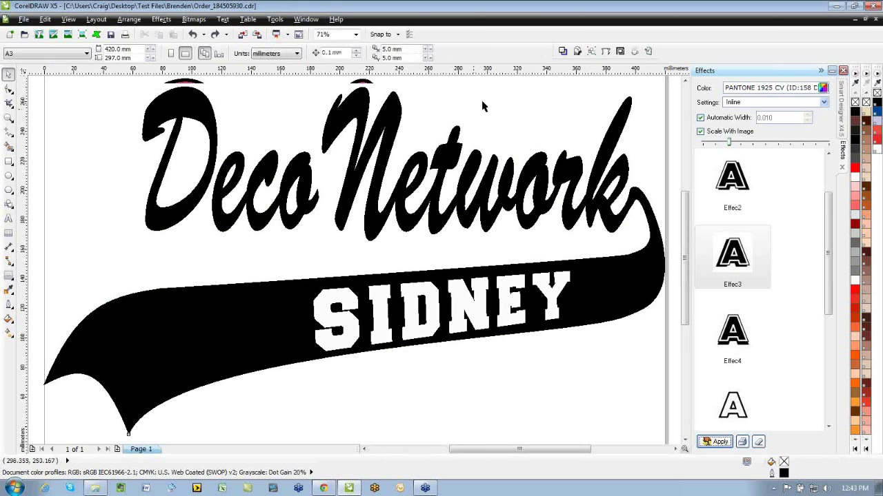
Step: Fill the DecoNetwork script and tail with PANTONE 662 CV blue and outline them in PANTONE 1795 C red
click(389, 123)
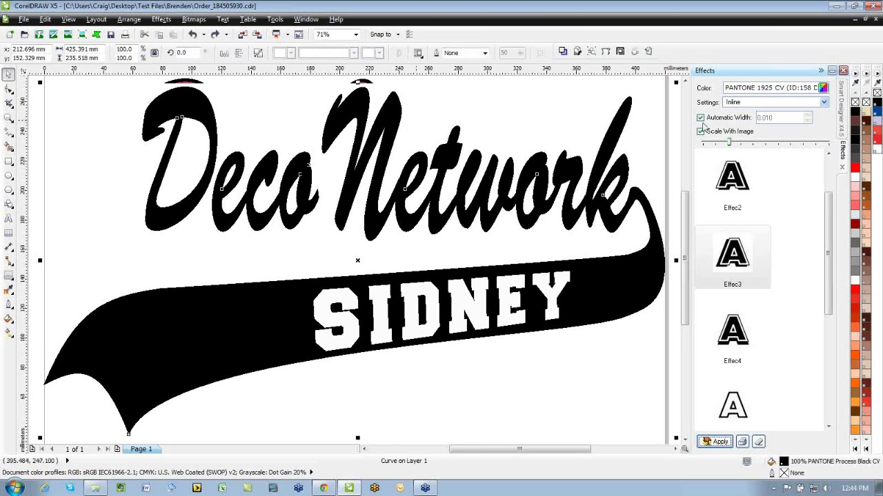
click(876, 113)
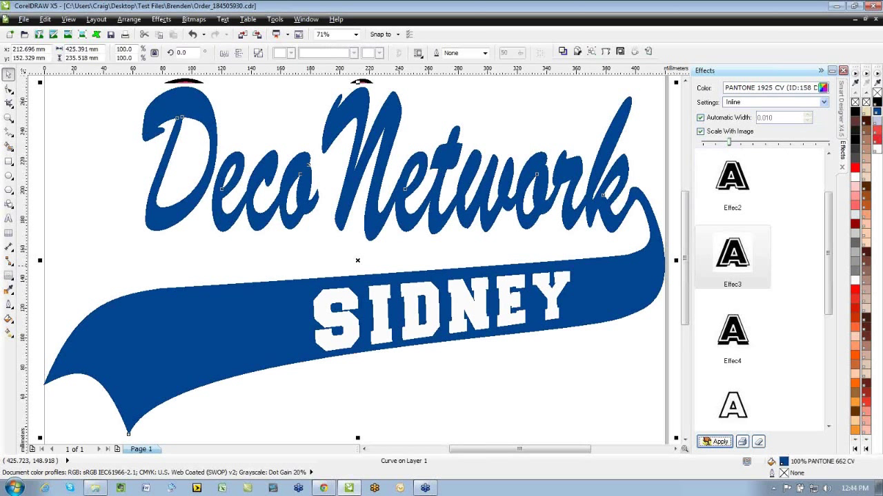
right_click(877, 141)
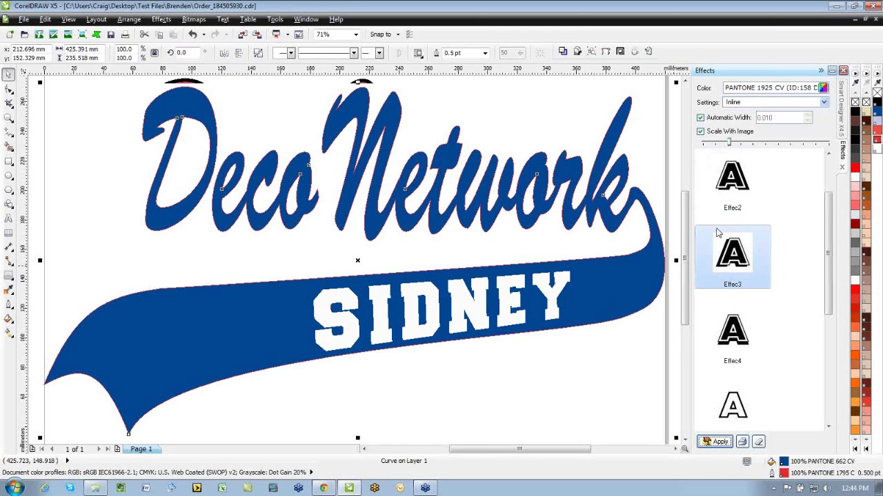
Step: Set the script and tail outline width to 8.0 pt and place the outline behind the fill
right_click(564, 171)
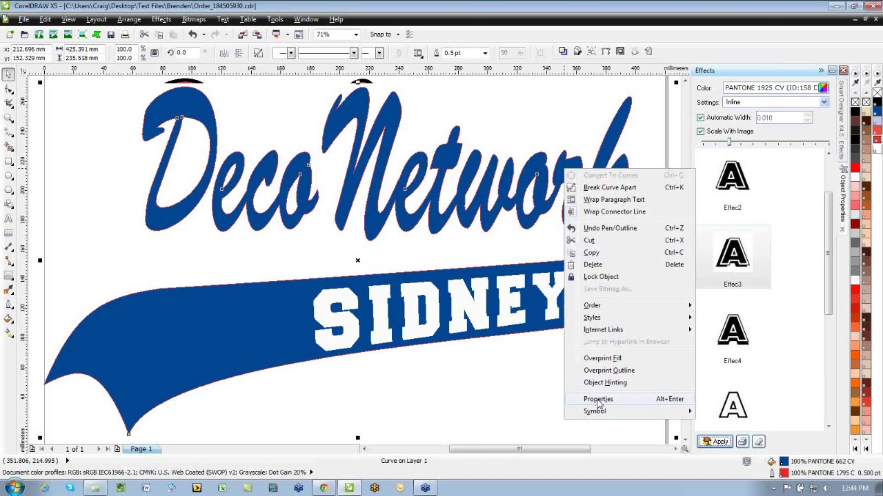
click(597, 400)
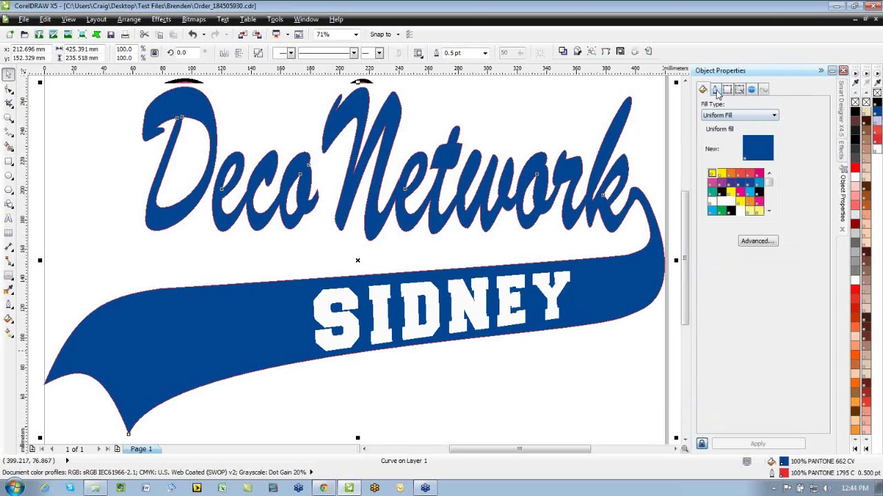
click(716, 90)
click(772, 106)
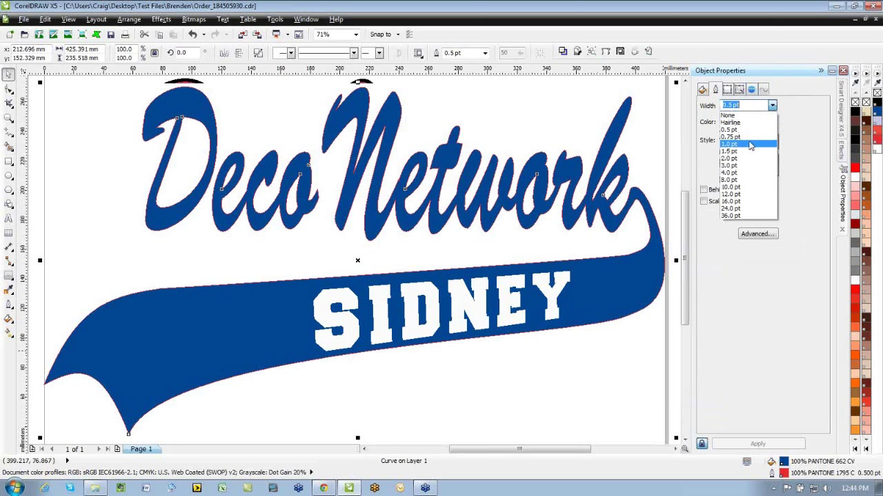
click(733, 180)
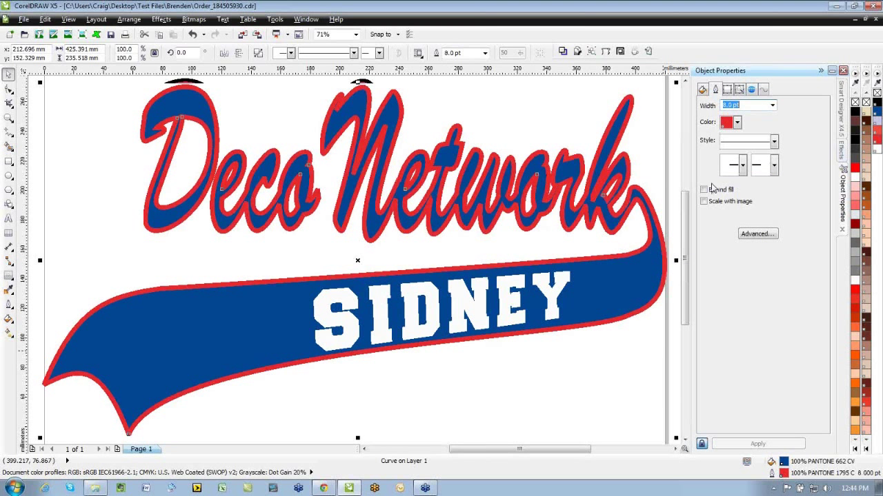
click(704, 190)
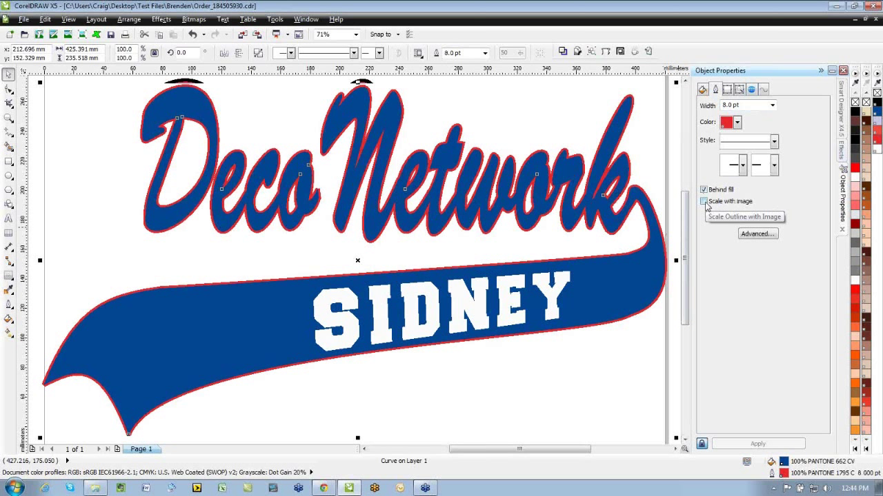
Step: Try scaling the whole DecoNetwork design down from its corner
click(540, 366)
scroll(540, 367, down, 2)
drag(187, 158, 660, 436)
drag(613, 407, 431, 306)
key(ctrl+z)
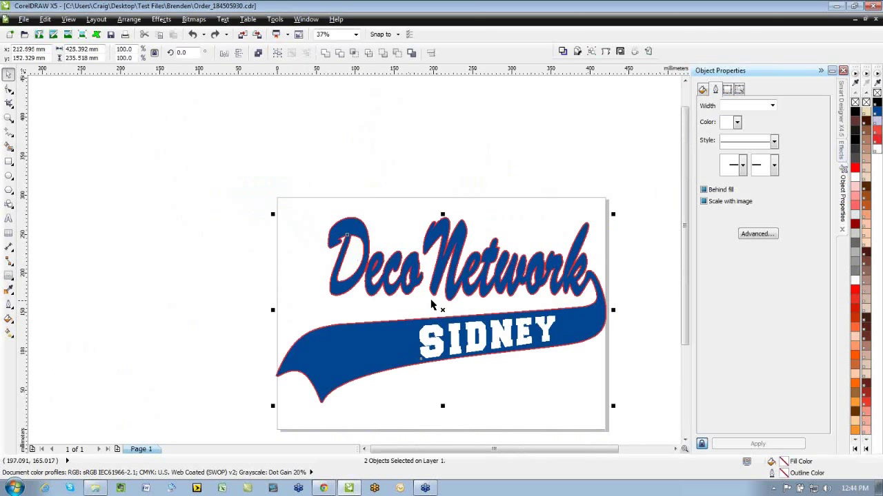
click(486, 152)
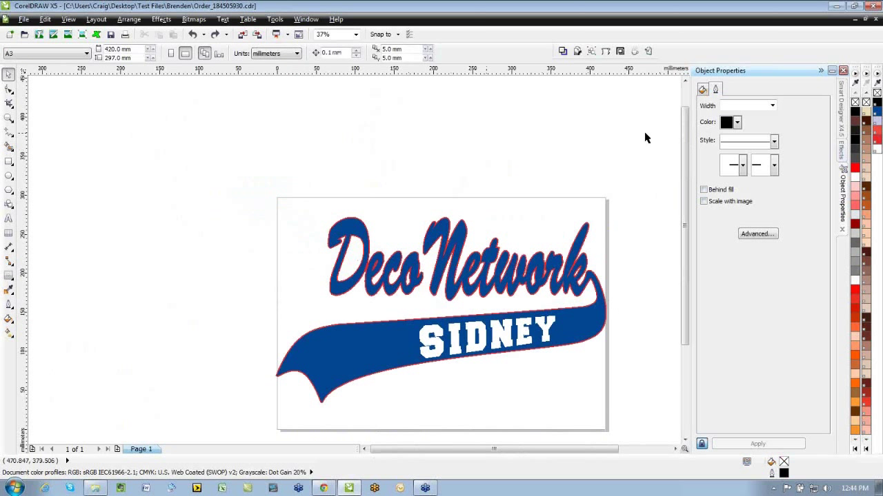
Step: Change the page size to Letter and launch Smart Designer's Virtual Samples
click(841, 111)
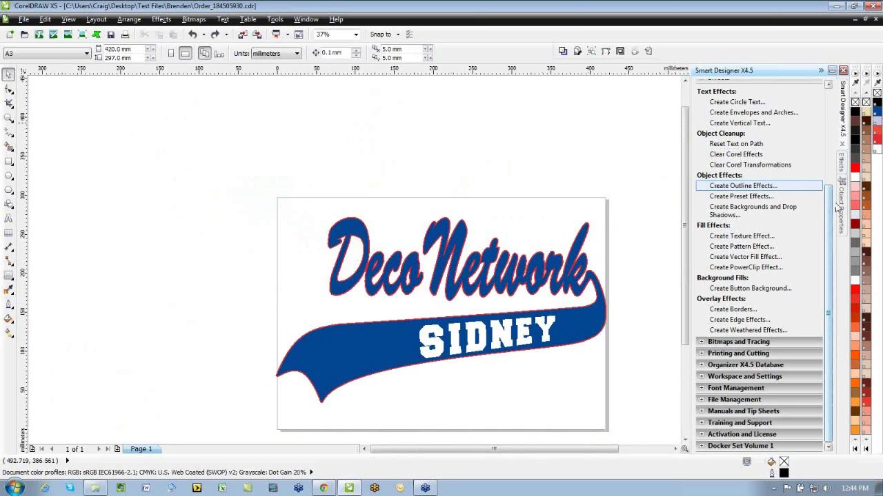
scroll(830, 212, up, 5)
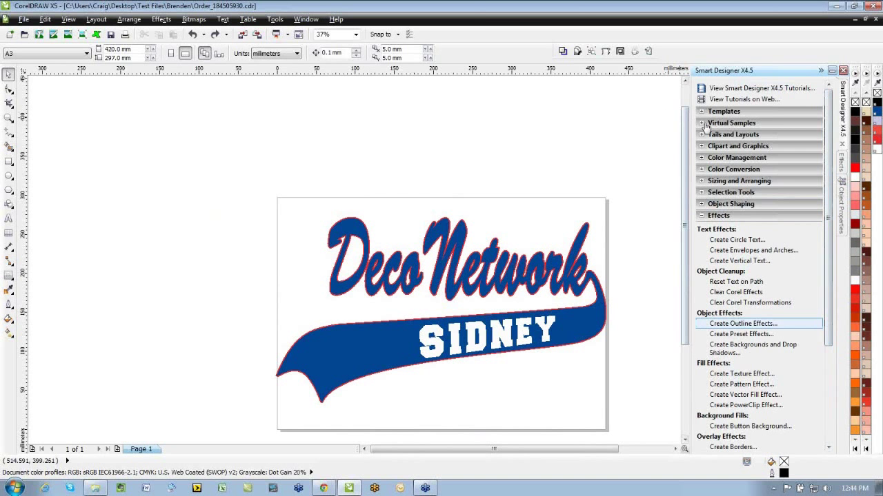
click(702, 124)
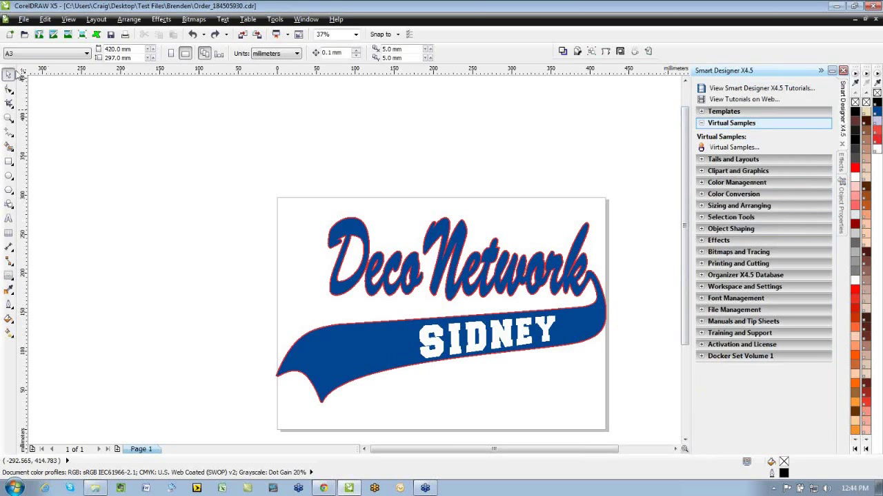
click(87, 53)
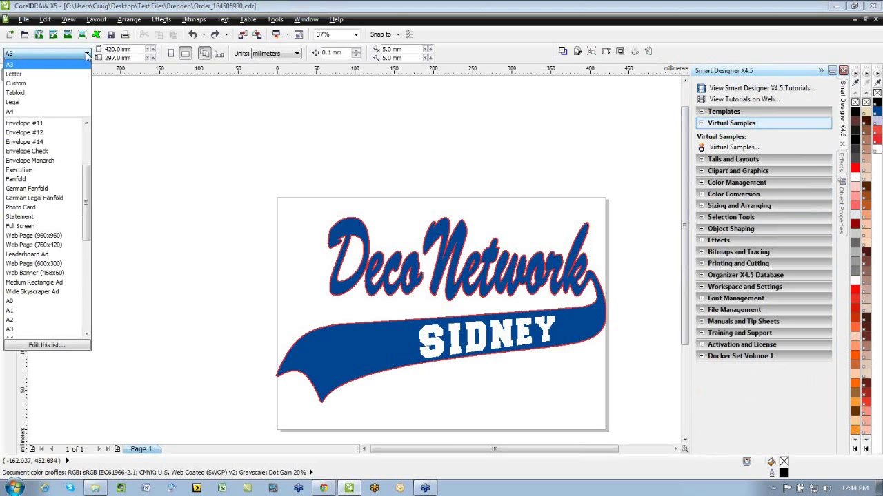
click(42, 74)
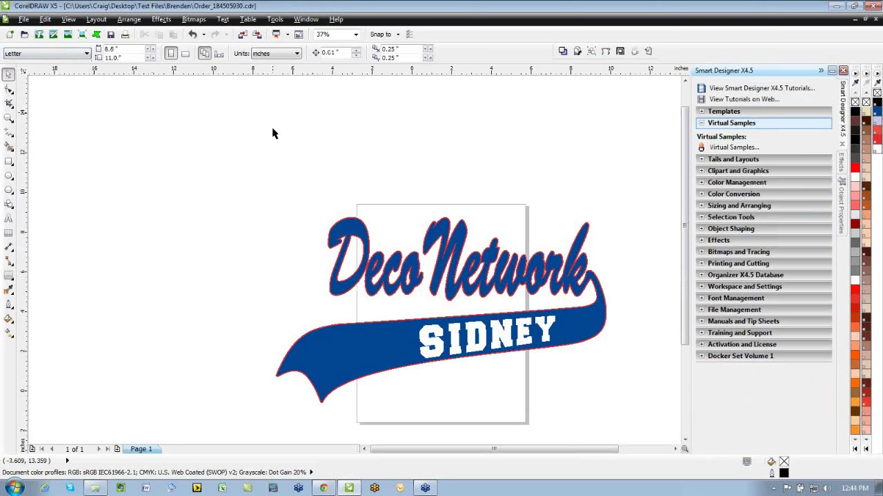
drag(191, 120, 316, 250)
click(750, 150)
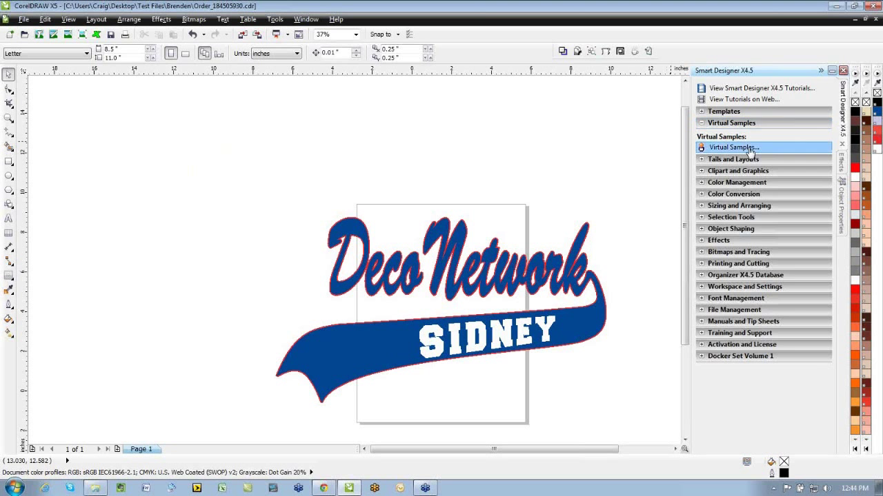
Step: Place the DecoNetwork design on the Ringer T Front_b blank, colouring the shirt body Heather and the collar and cuffs Royal Blue
drag(828, 140, 833, 229)
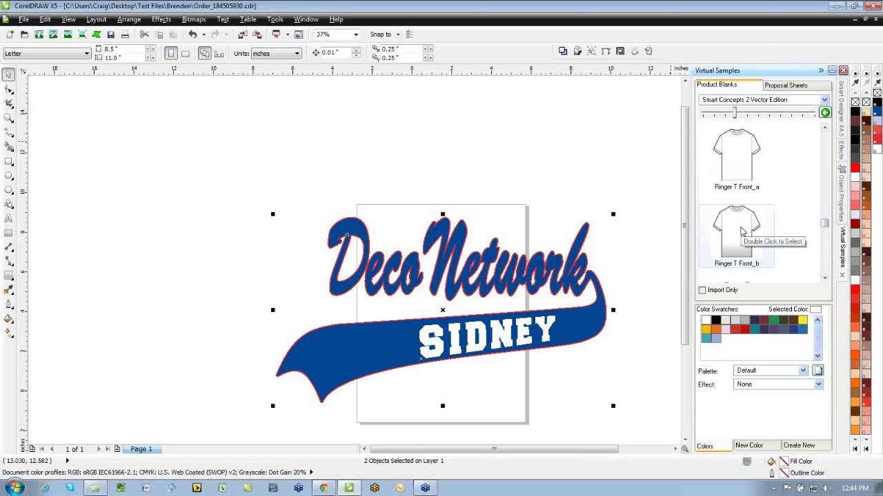
click(739, 229)
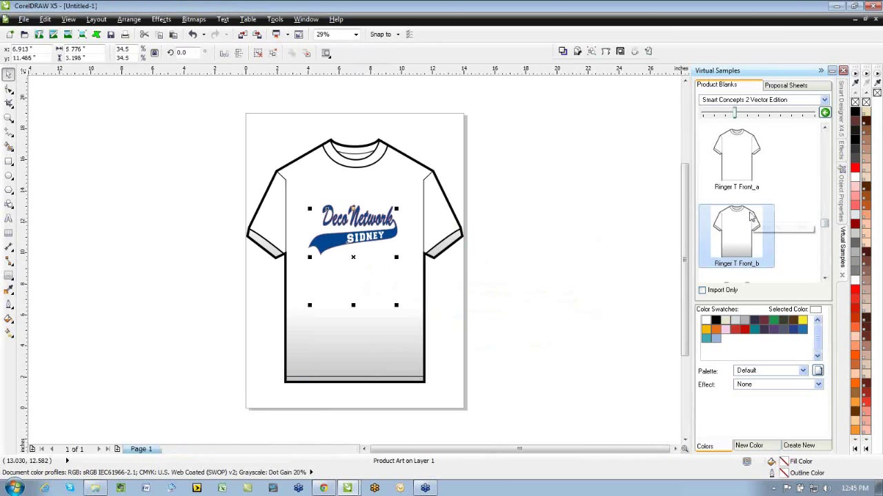
click(750, 319)
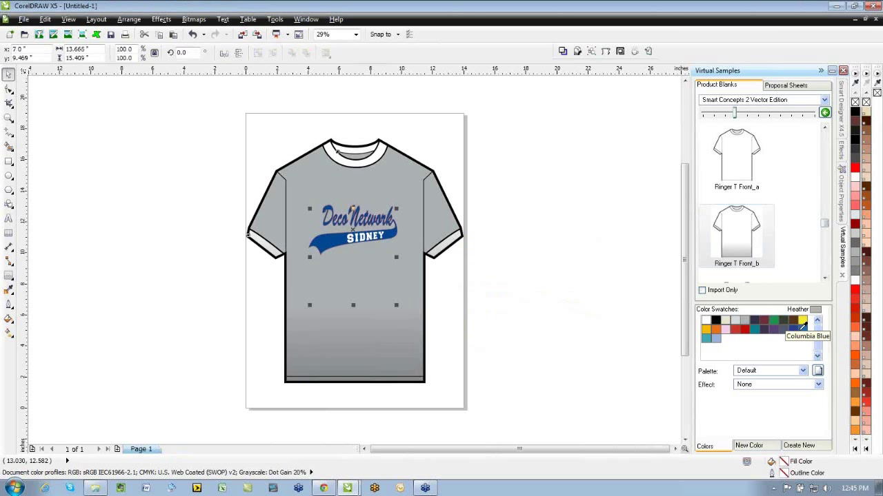
click(802, 328)
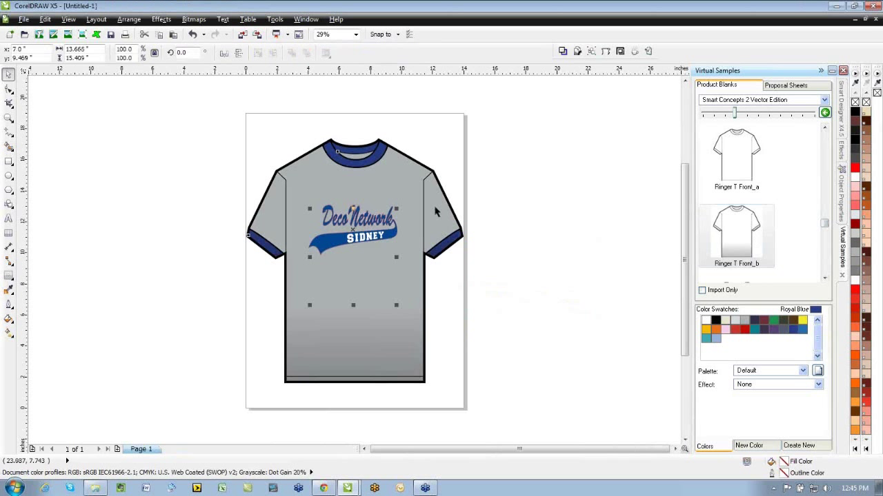
Step: Enlarge the DecoNetwork design on the shirt's chest to about 7.5 inches wide, keeping it centred in place
drag(189, 175, 486, 291)
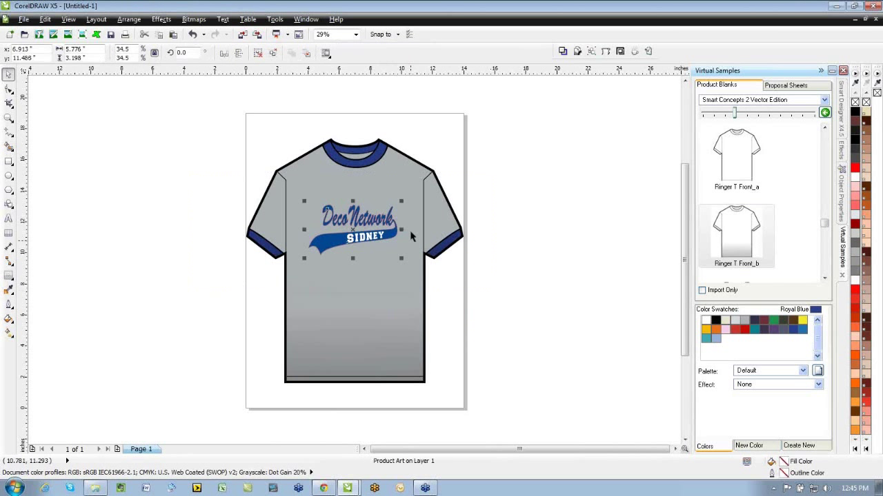
drag(402, 201, 414, 193)
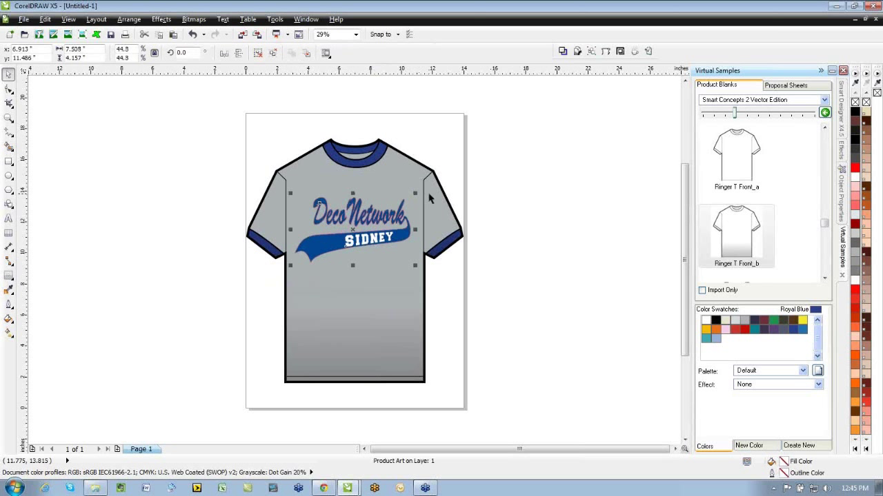
click(548, 209)
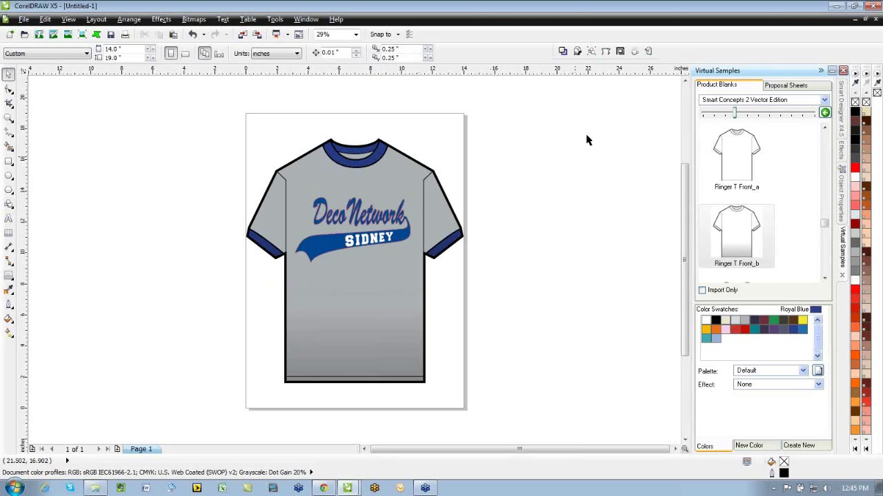
Step: Add the decorated shirt to a Style 2 proposal and create the proposal sheet
click(779, 86)
click(817, 98)
click(761, 122)
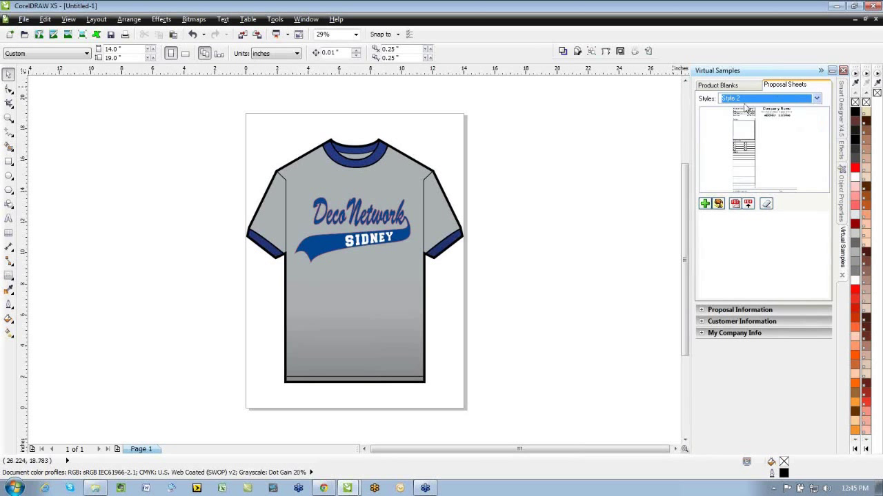
click(705, 205)
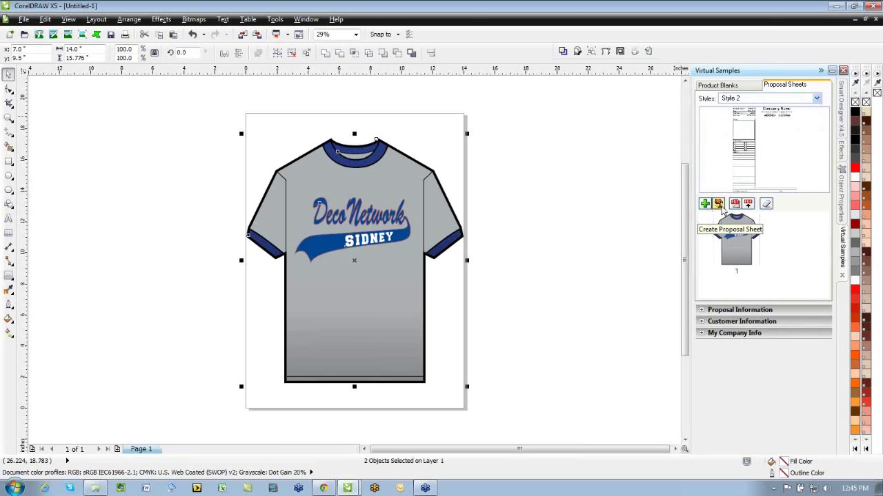
click(718, 204)
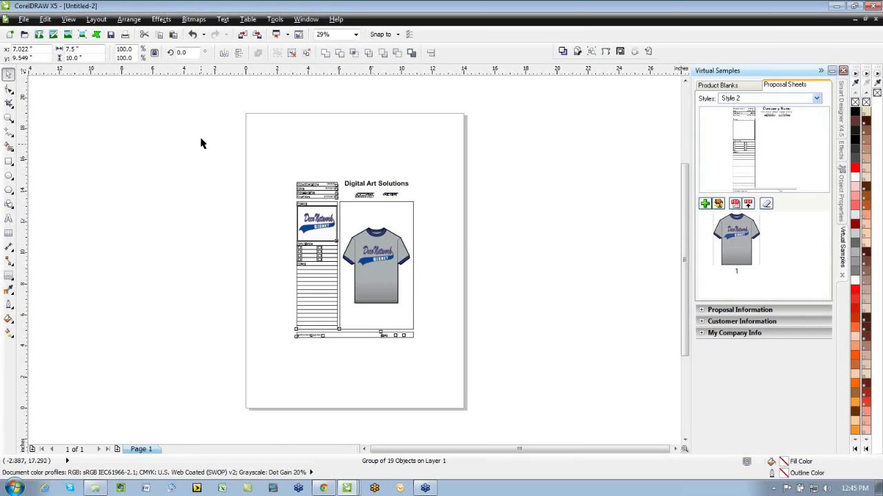
Step: Set the proposal sheet document's page size to Letter
click(163, 225)
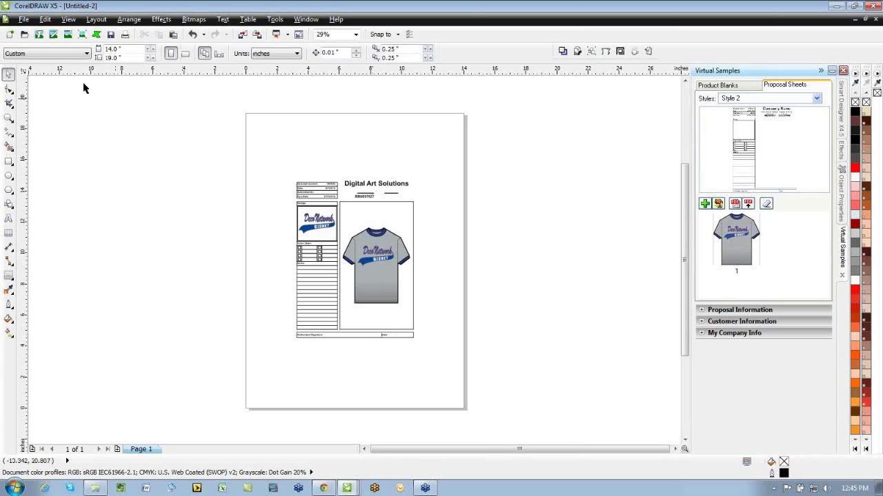
click(85, 55)
click(28, 65)
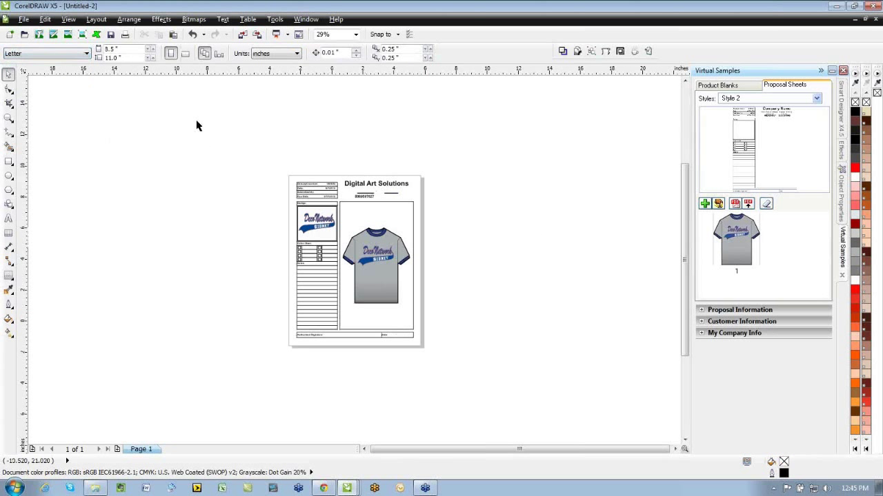
Step: Save the proposal sheet to the Desktop as a PDF named TEST
click(749, 206)
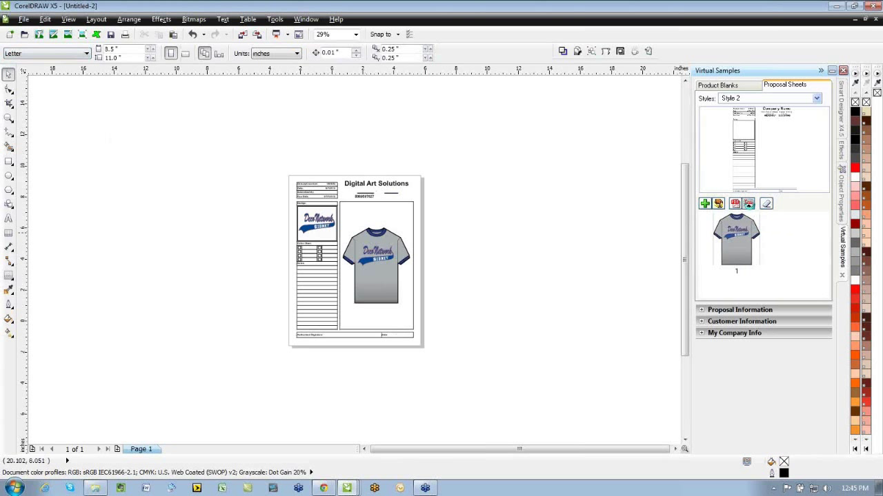
click(311, 202)
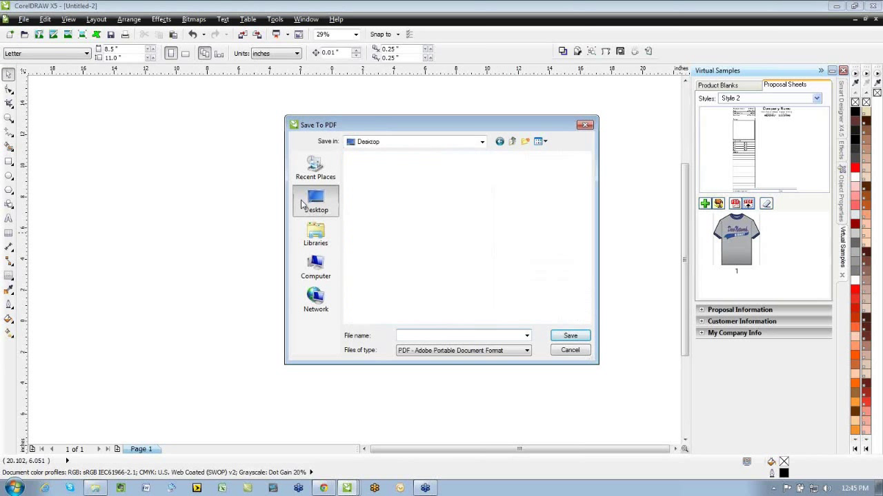
click(422, 337)
text(TEST)
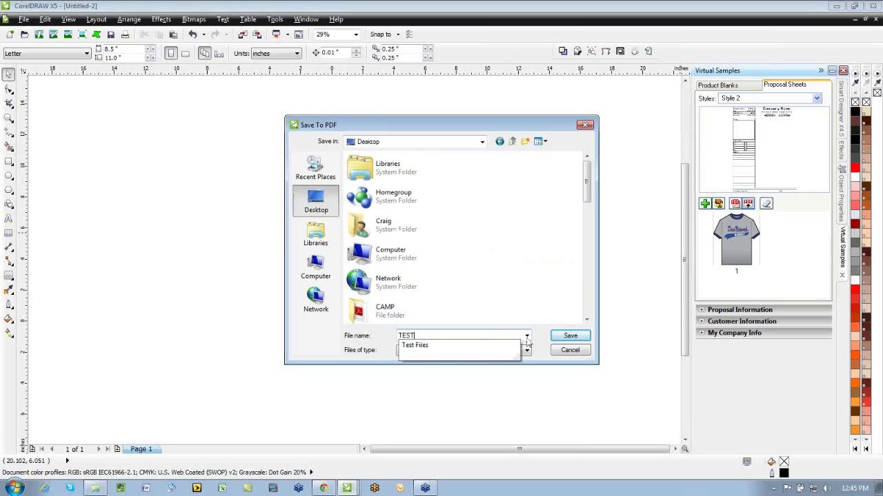
click(569, 336)
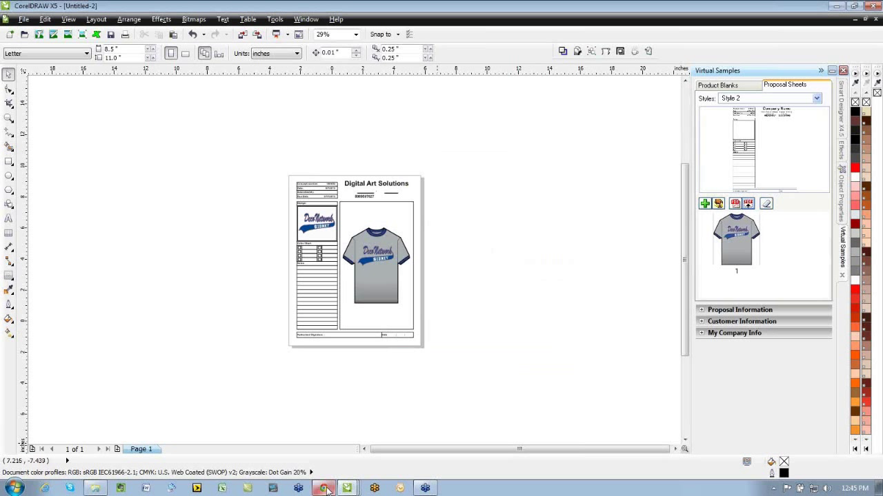
Step: Open the TEST PDF from the desktop in Adobe Reader, review the full page and its email option, and close it
mouse_move(326, 487)
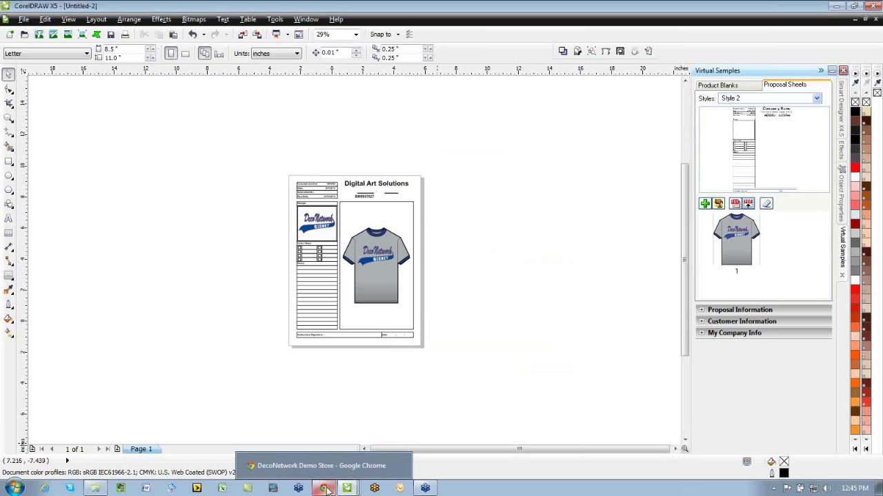
click(840, 7)
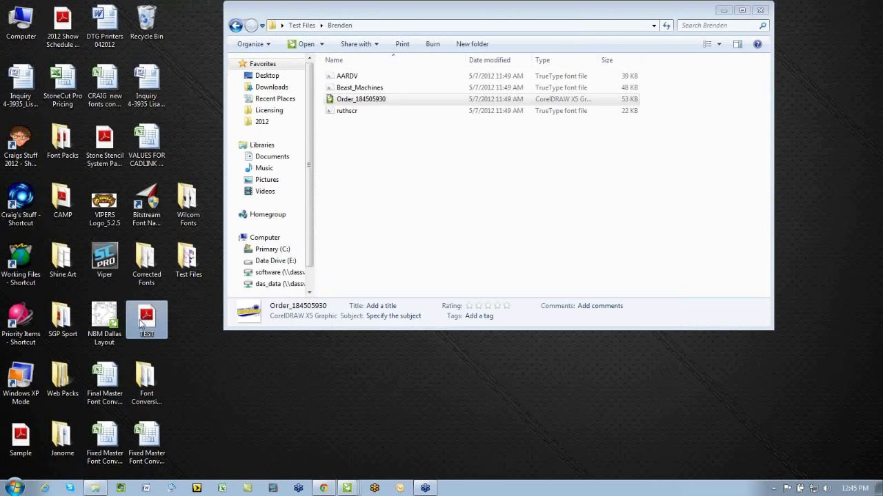
double_click(146, 318)
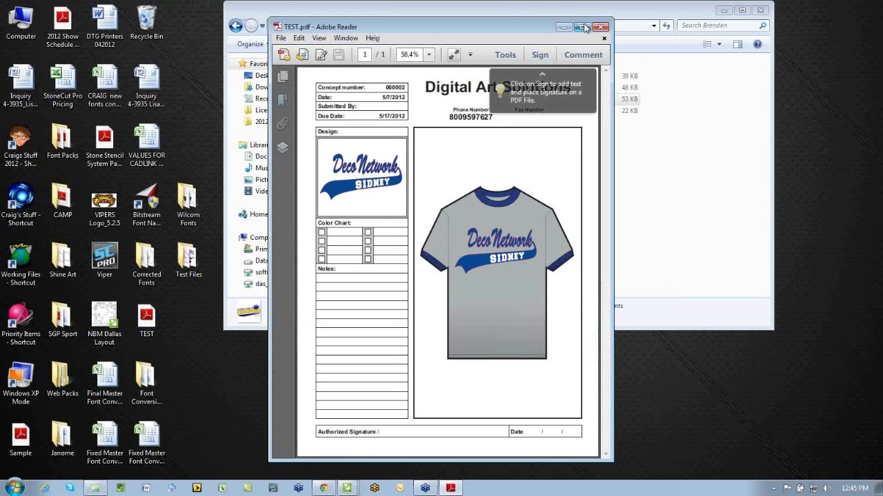
click(583, 27)
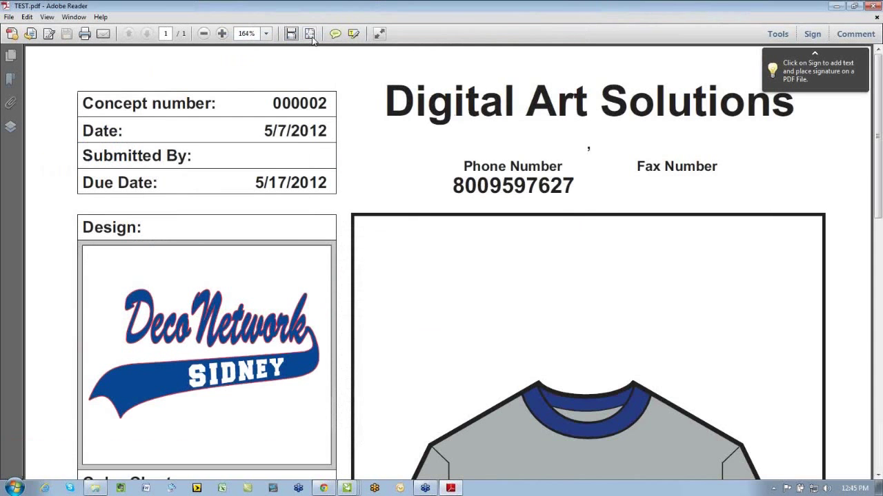
click(310, 33)
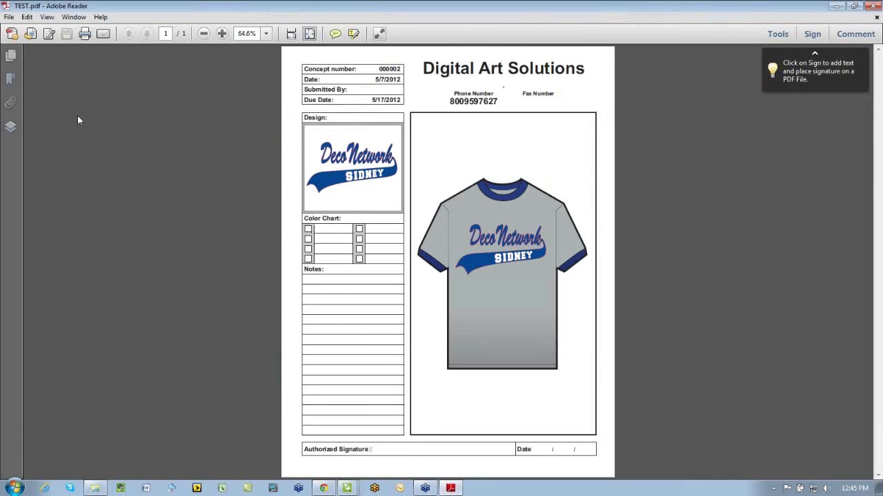
click(8, 18)
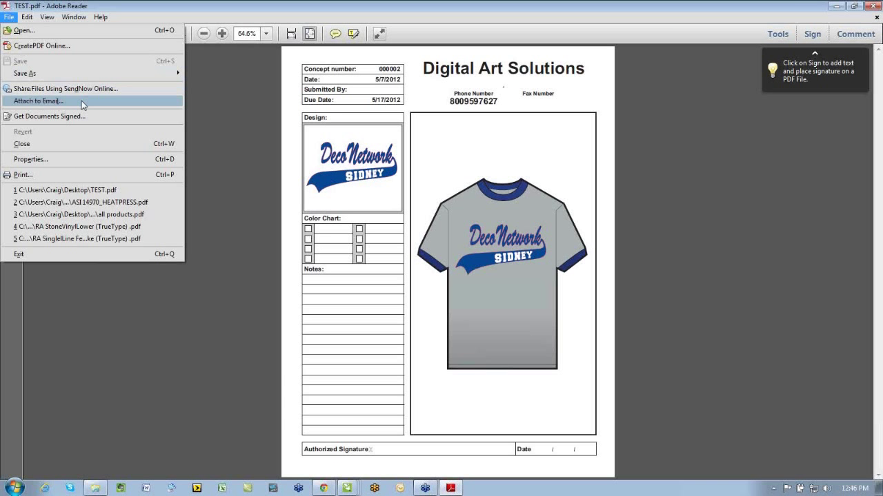
click(875, 8)
click(874, 8)
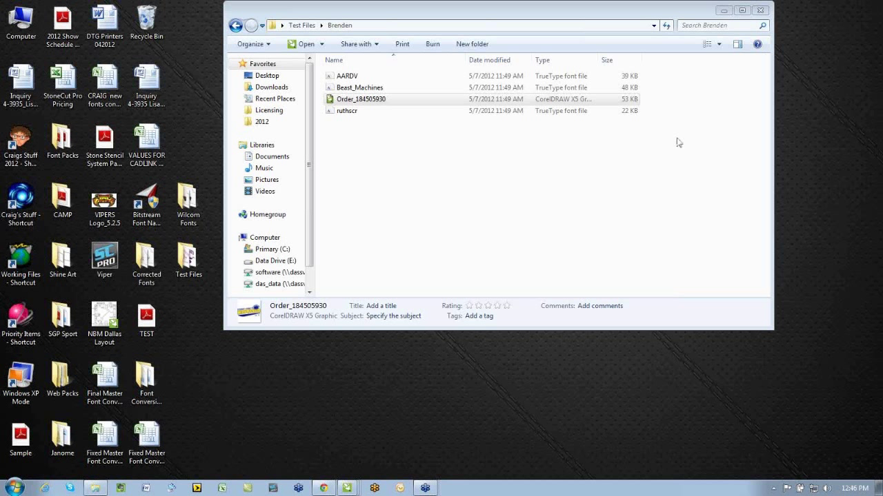
Step: Return to the DecoNetwork order drawing in CorelDRAW, create a new blank document and close Virtual Samples
mouse_move(338, 491)
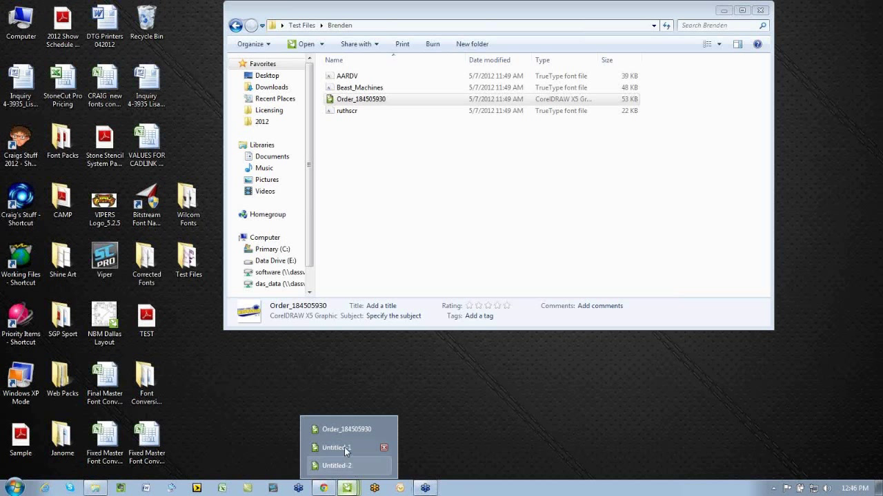
click(356, 430)
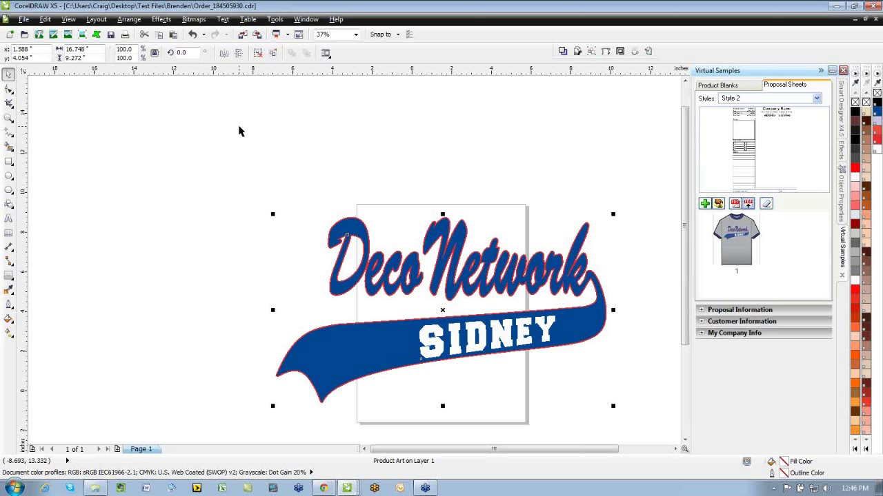
key(Escape)
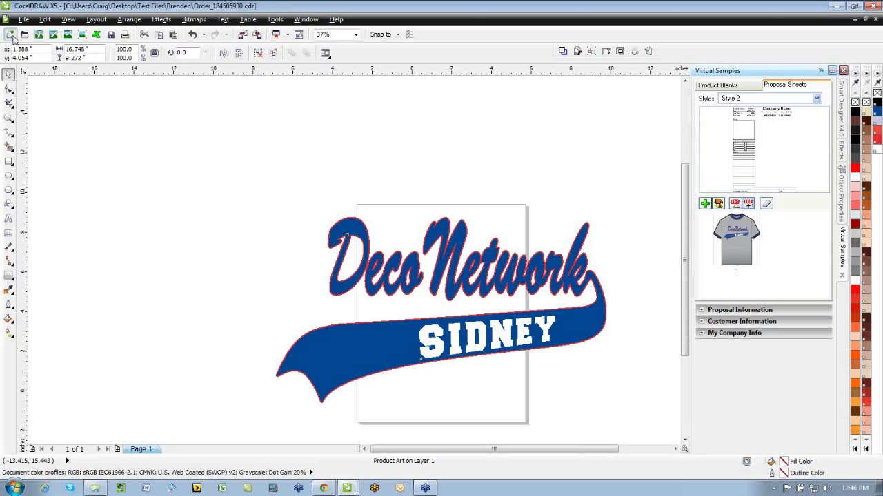
click(10, 34)
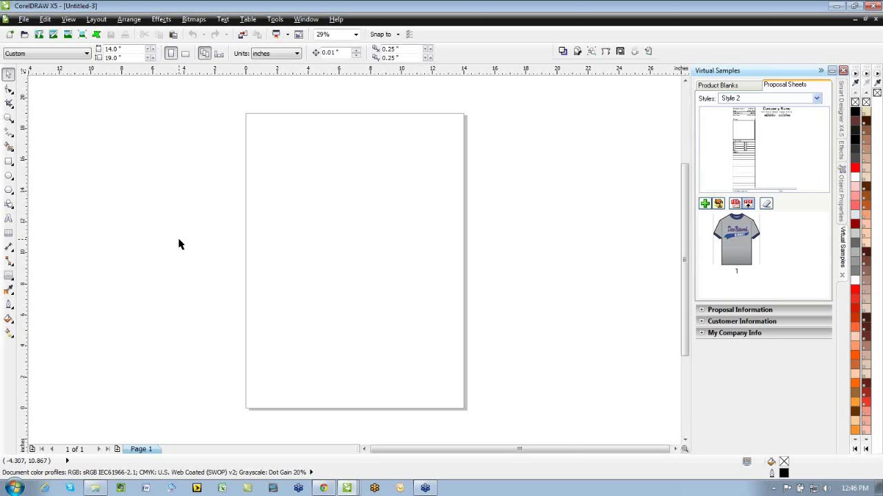
click(841, 276)
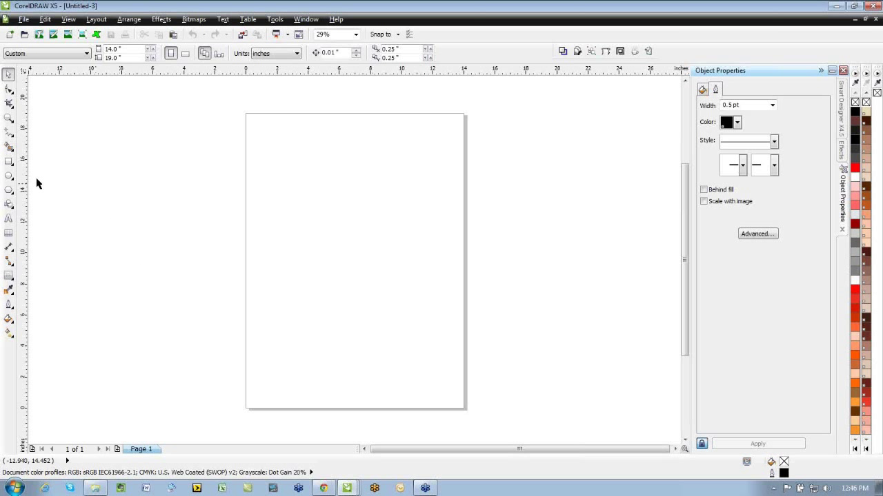
Step: Draw two concentric circles on the page, about 8.3 inches and 5.3 inches in diameter
click(9, 175)
mouse_move(314, 199)
mouse_down()
mouse_move(386, 261)
mouse_move(379, 244)
mouse_up()
click(9, 75)
drag(314, 199, 358, 223)
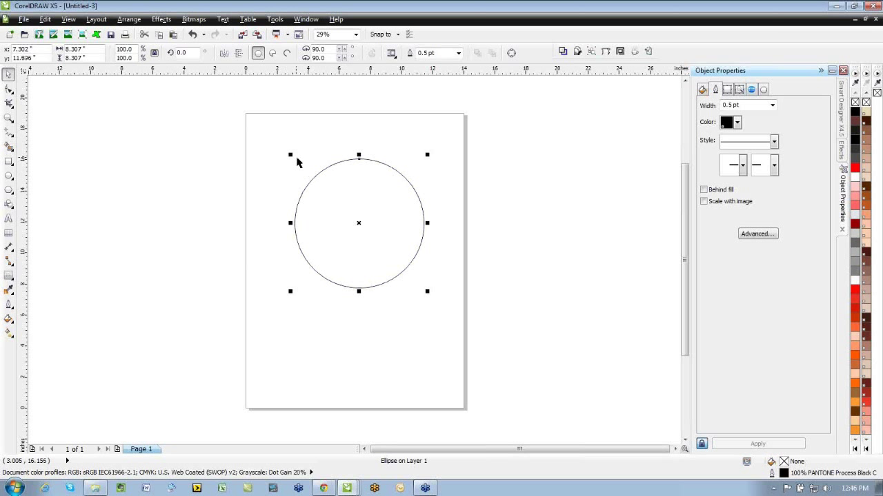
drag(290, 154, 316, 178)
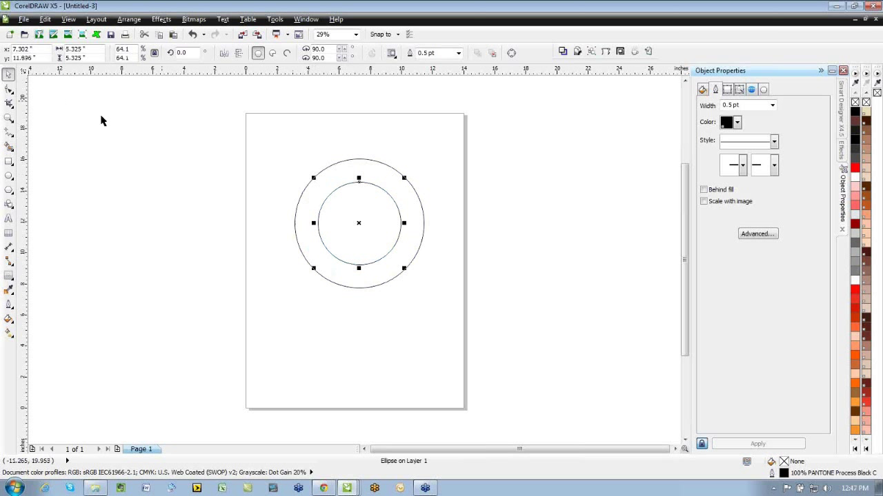
Step: Add the artistic text DIGITAL near the upper edge of the circles
click(104, 131)
click(9, 219)
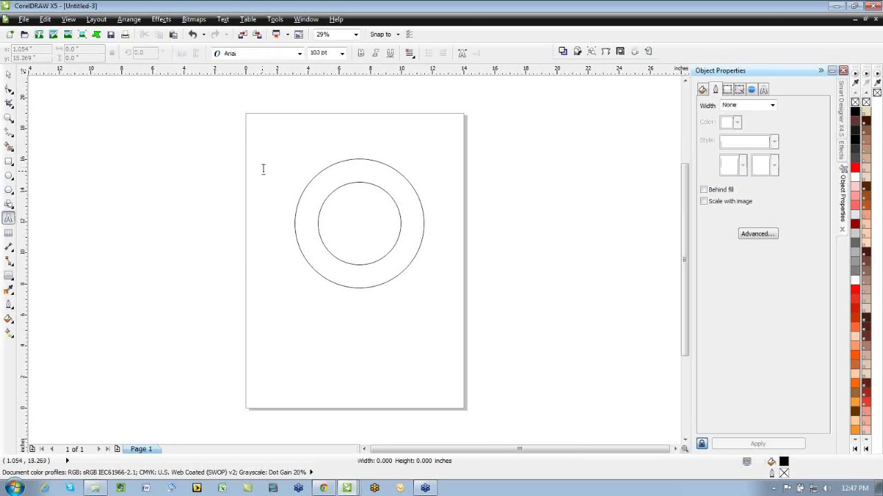
click(262, 170)
text(DIGITAL)
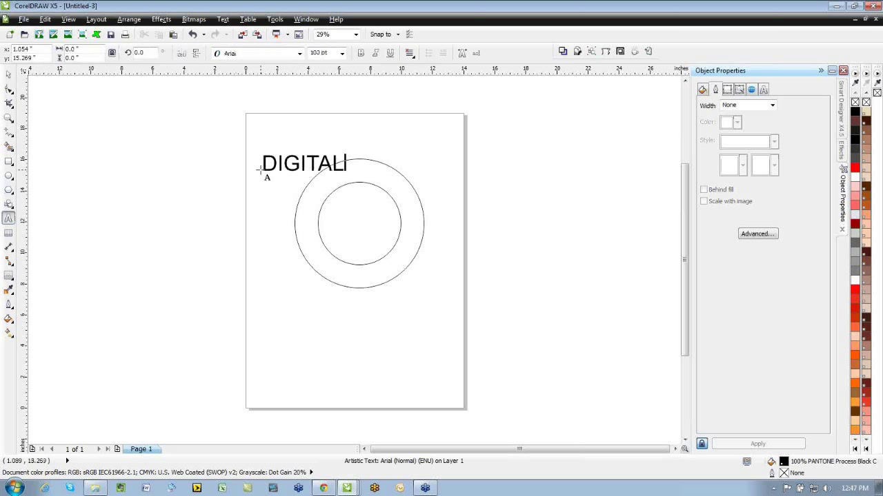
Step: Copy the DIGITAL text below the circles, change the copy to ART SOLUTIONS and select both texts
click(8, 74)
click(303, 163)
drag(303, 163, 334, 331)
key(ctrl+shift+t)
key(ctrl+a)
text(ART SOL<U)
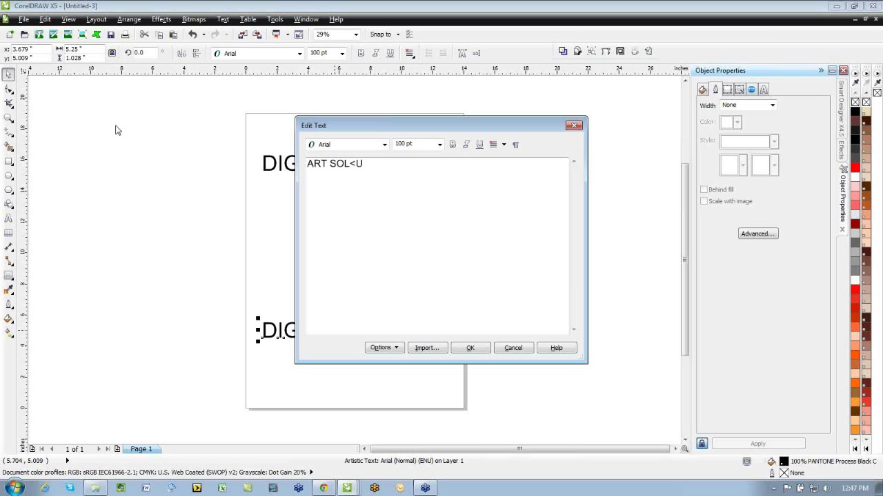
key(BackSpace)
key(BackSpace)
text(UTIONS)
click(460, 348)
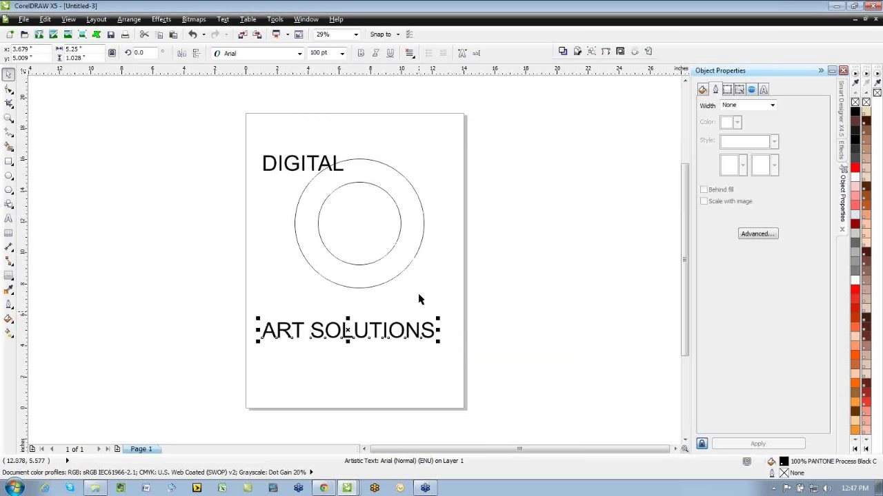
shift+click(322, 164)
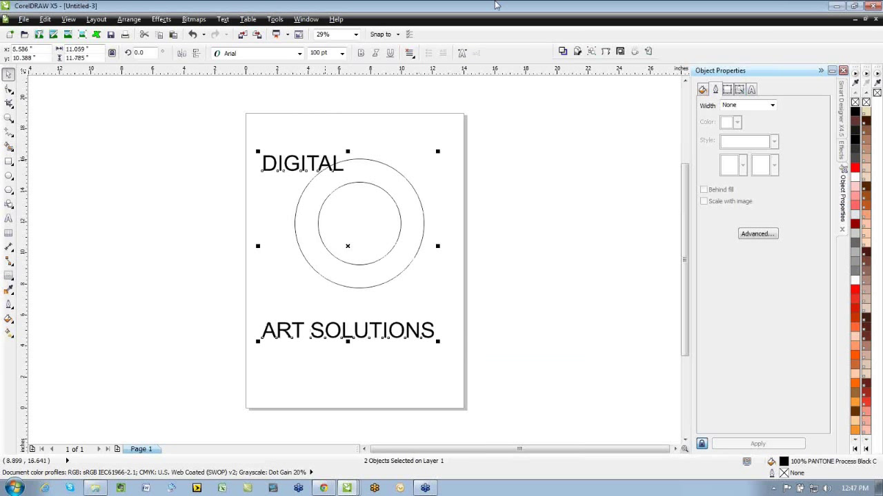
Step: Set the DIGITAL and ART SOLUTIONS texts to the College-Black font at 48 pt
click(301, 55)
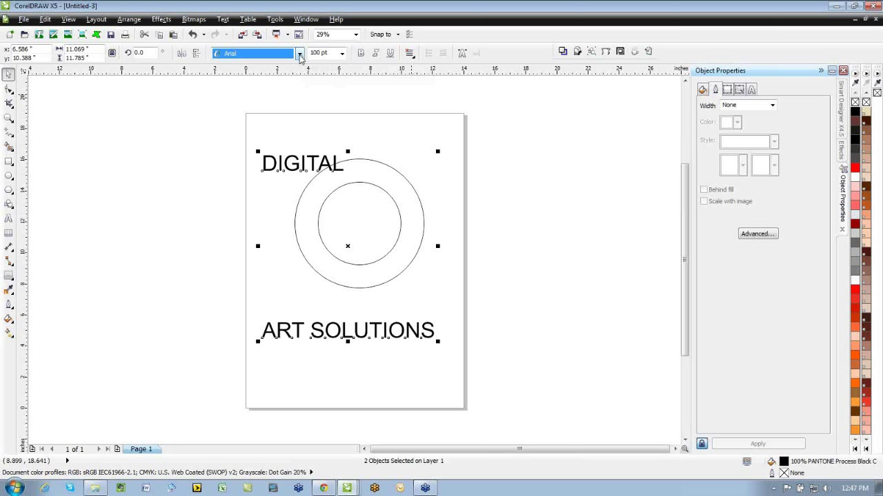
click(300, 56)
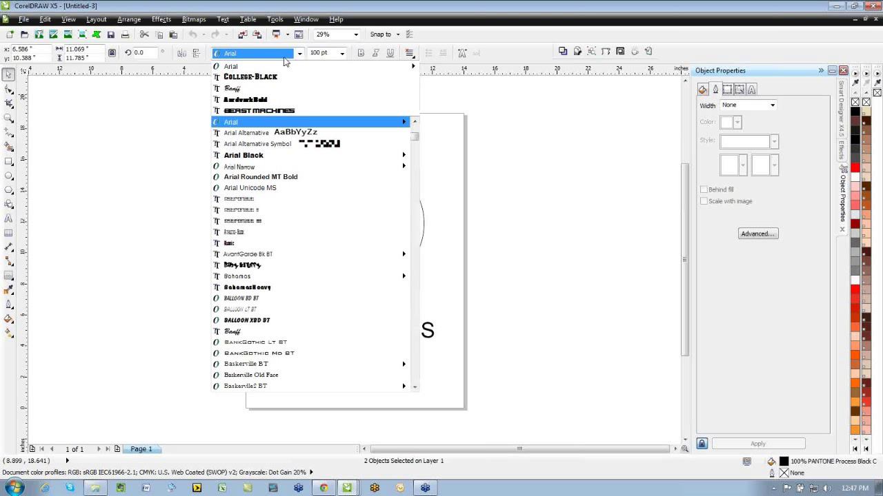
click(290, 80)
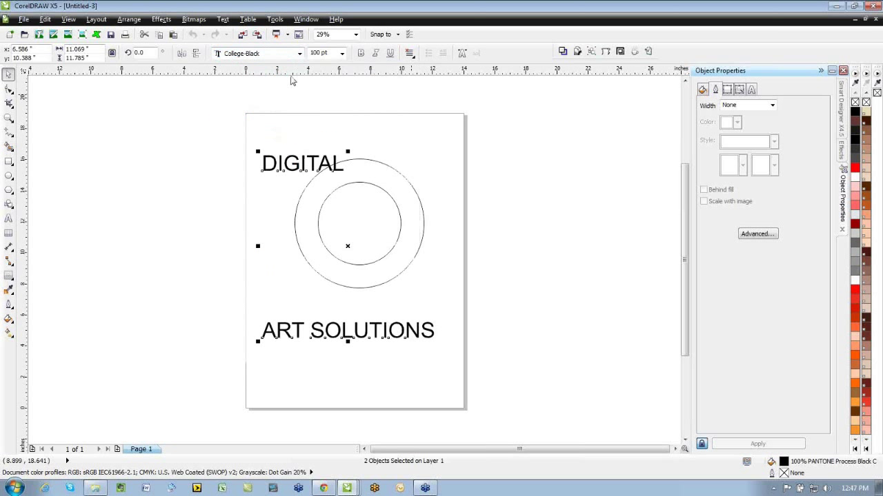
click(341, 53)
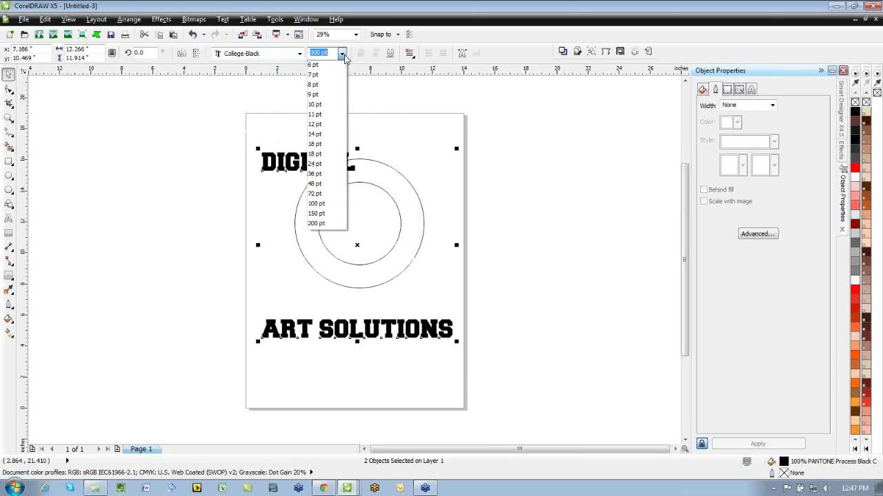
click(315, 184)
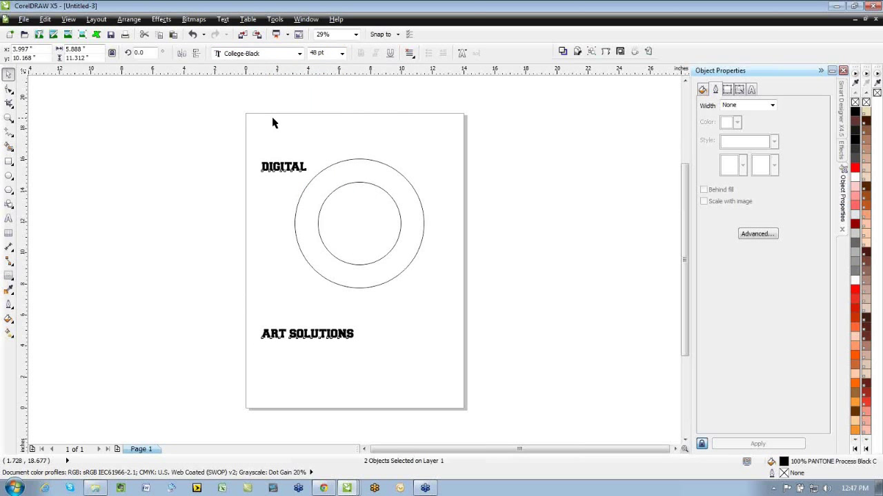
Step: Fit the DIGITAL text to the outer circle and place it centered in the upper part of the ring
click(298, 172)
click(299, 170)
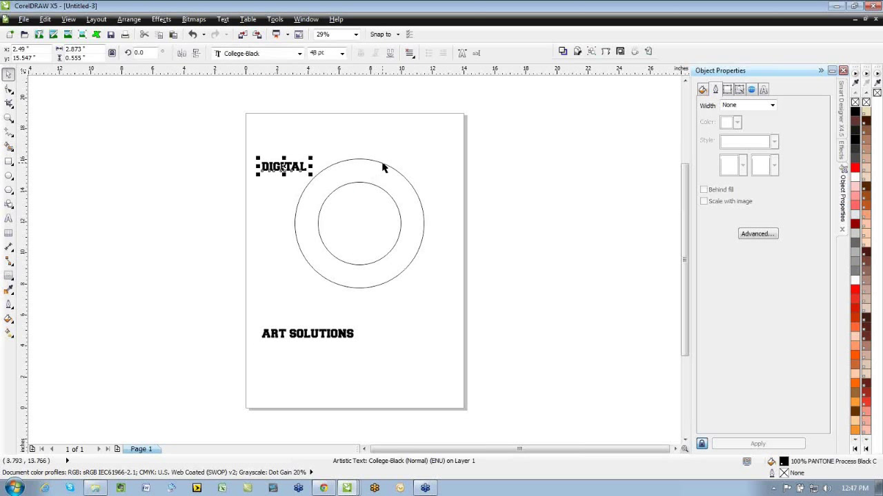
shift+click(386, 164)
click(223, 19)
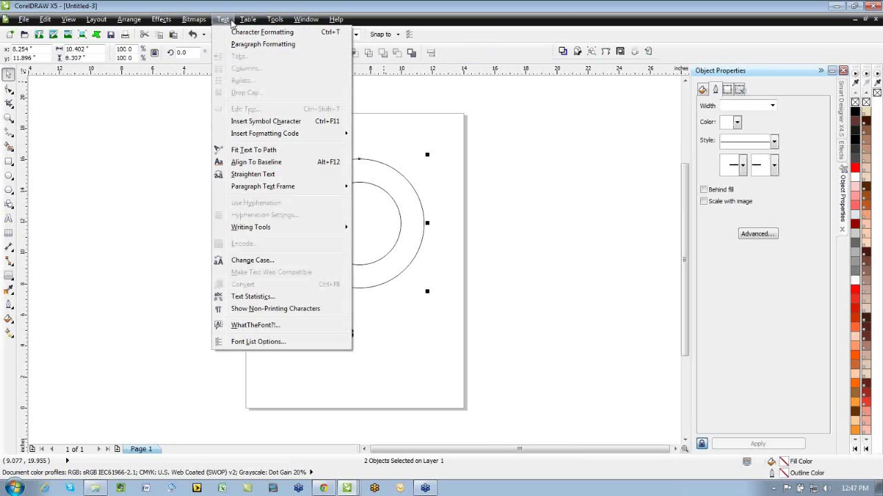
mouse_move(223, 19)
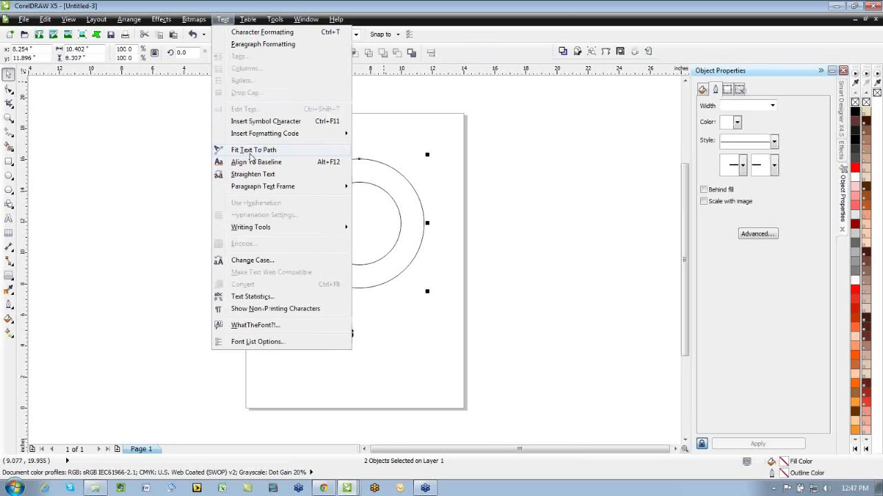
click(247, 150)
drag(358, 158, 338, 181)
click(253, 138)
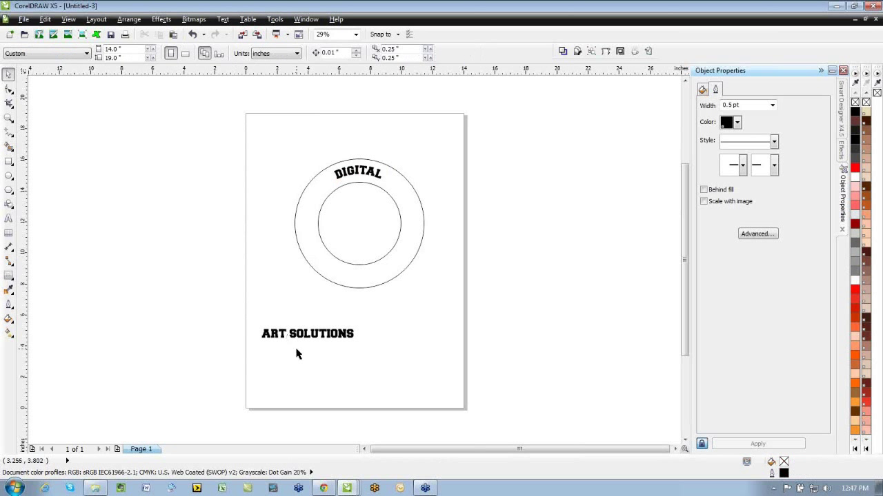
Step: Fit the ART SOLUTIONS text to the outer circle and place it along the lower part of the ring
click(304, 338)
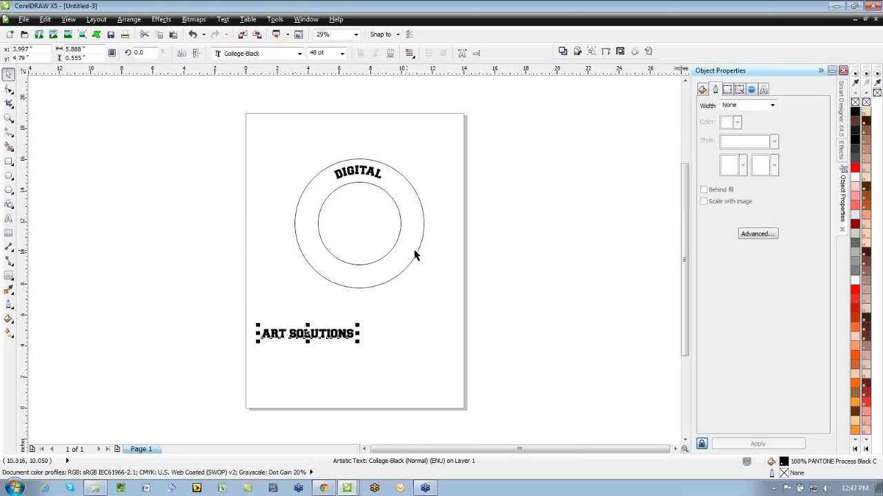
shift+click(414, 256)
click(222, 19)
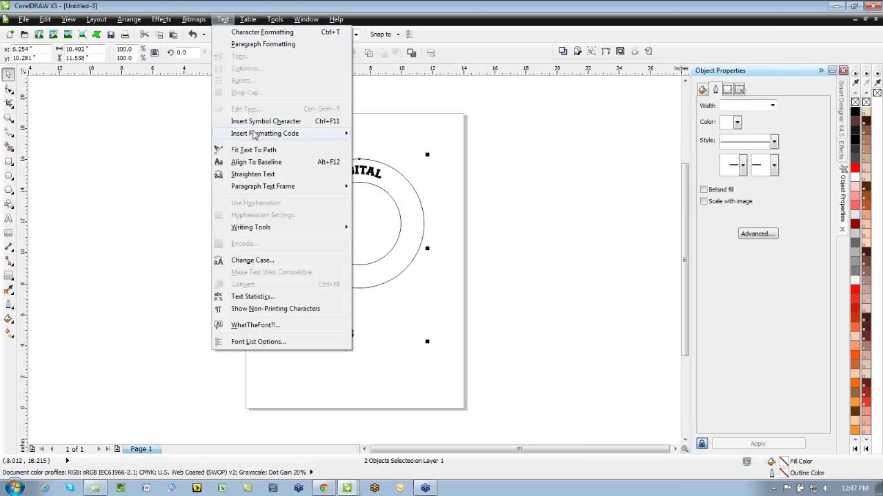
click(256, 149)
drag(312, 173, 398, 255)
Step: Mirror ART SOLUTIONS horizontally and vertically, and reposition it between the circles at about -0.5 inches from the path
click(226, 53)
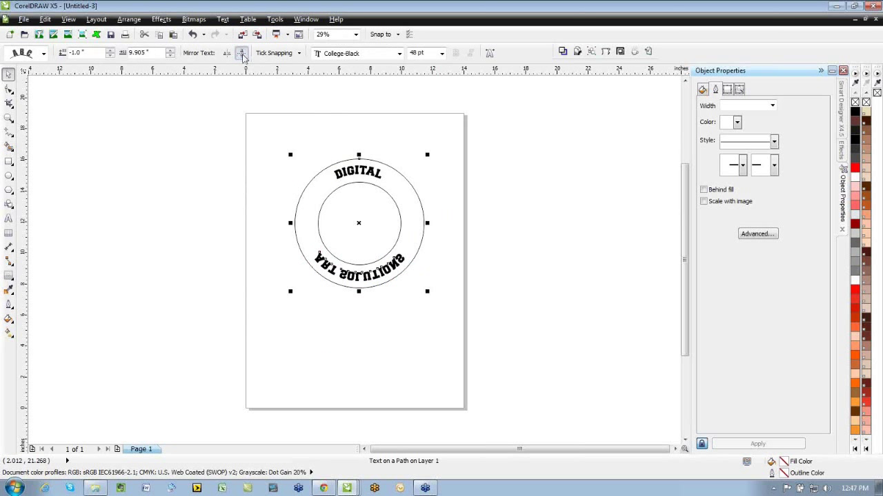
click(242, 54)
drag(319, 251, 322, 264)
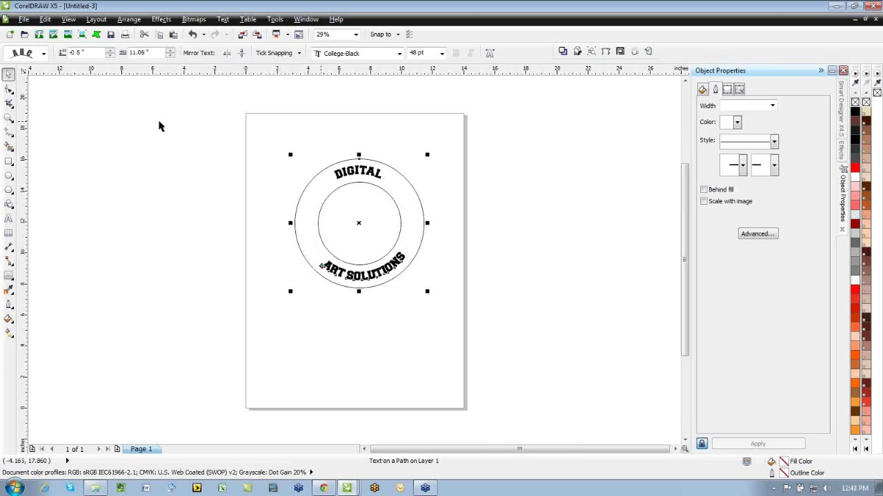
Step: Widen the character spacing of ART SOLUTIONS with the Shape tool so it is centered in the lower ring
click(9, 90)
click(403, 263)
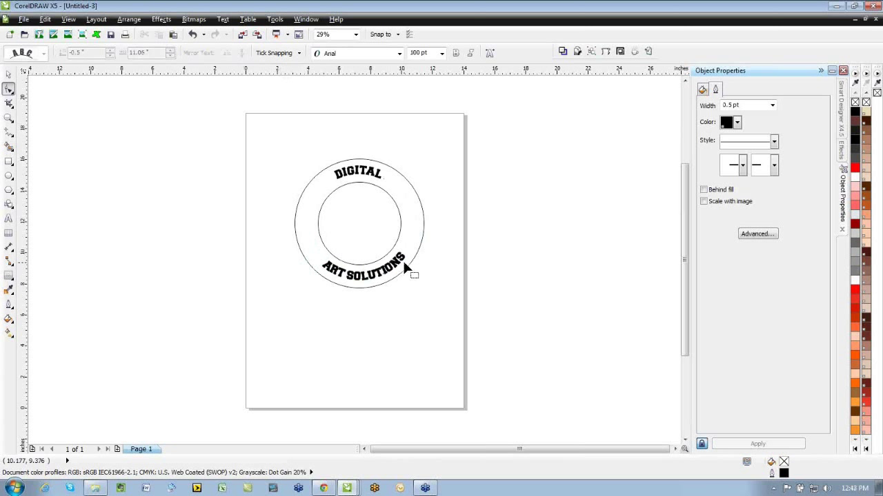
click(404, 265)
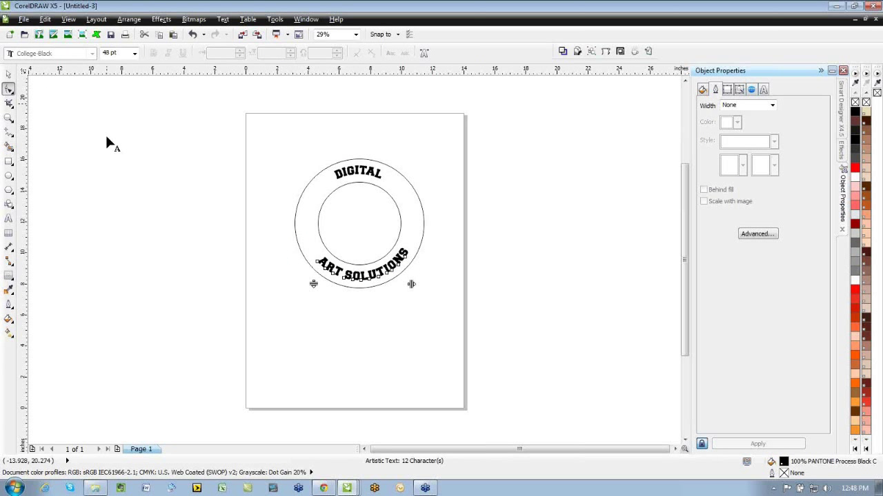
click(9, 74)
click(403, 277)
click(369, 278)
click(517, 295)
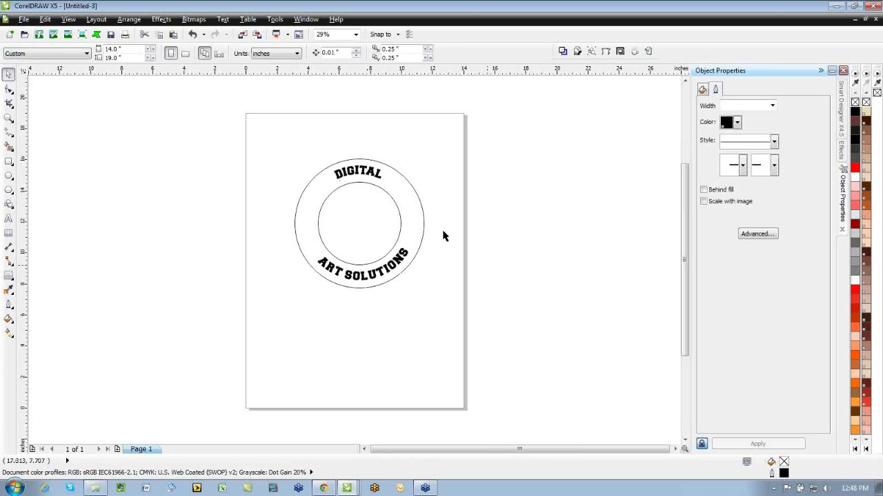
Step: Break the fitted texts apart from the outer circle
click(405, 262)
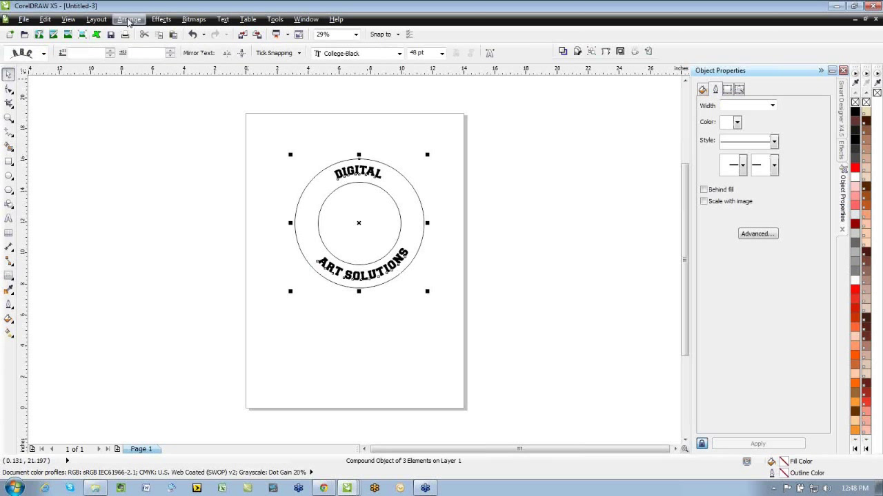
click(128, 20)
click(165, 144)
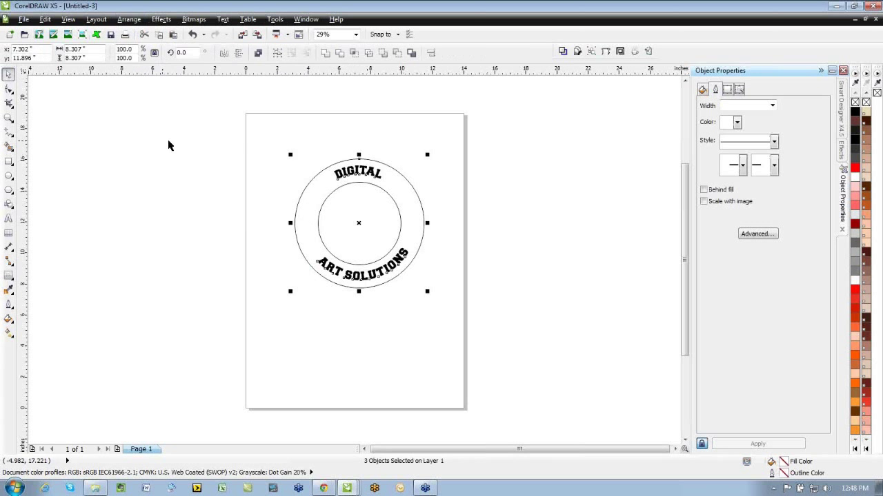
Step: Try moving the inner circle out of the ring and undo the move
click(348, 187)
drag(348, 187, 433, 191)
key(ctrl+z)
click(400, 217)
drag(400, 217, 496, 233)
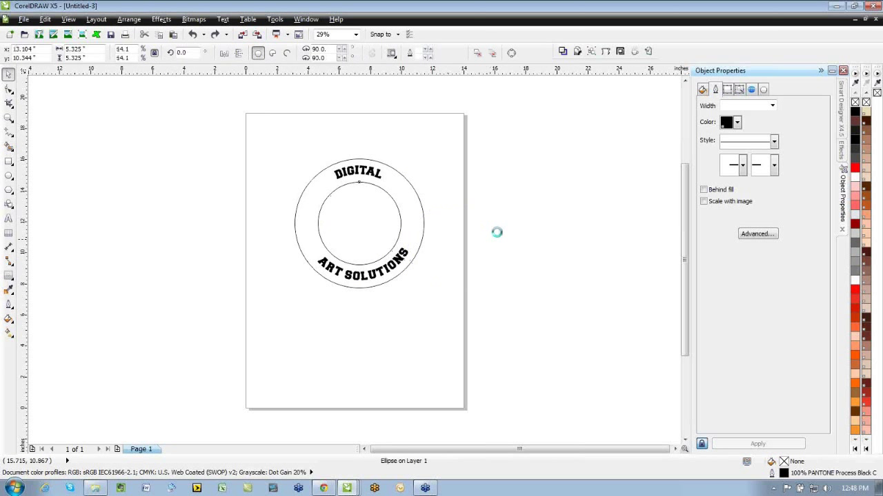
Step: Combine the inner and outer circles into one ring and fill it with red
shift+click(426, 219)
shift+click(424, 224)
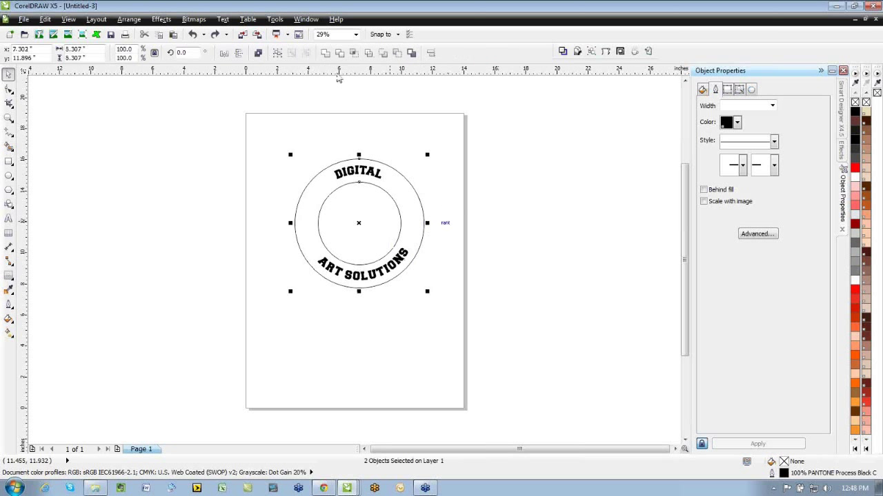
click(258, 53)
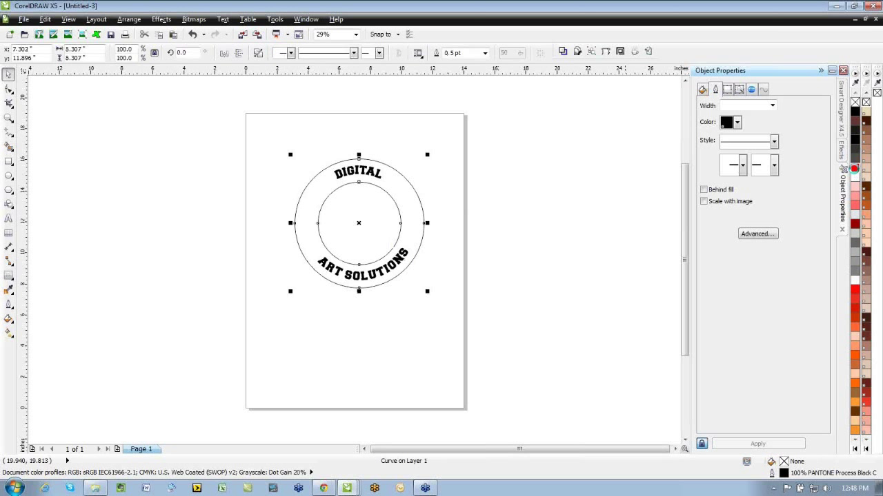
click(854, 169)
click(630, 184)
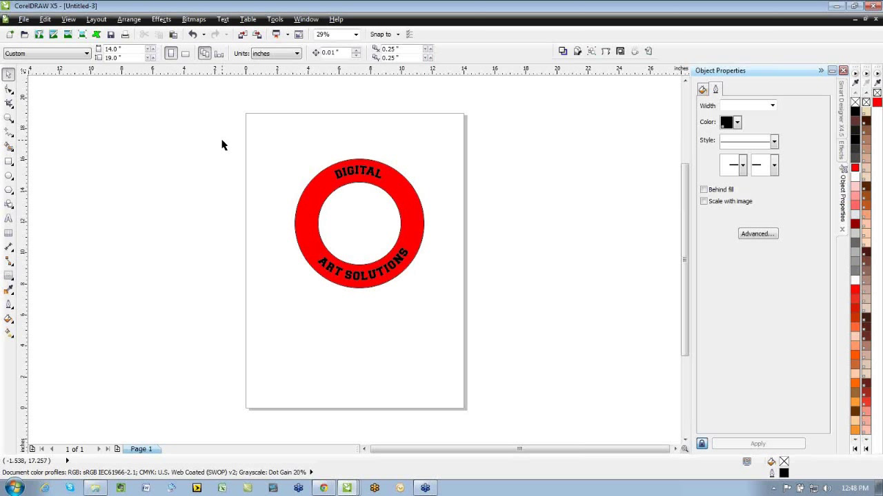
Step: Delete the whole red ring design and open the Smart Designer Create Circle Text effect
drag(269, 140, 570, 347)
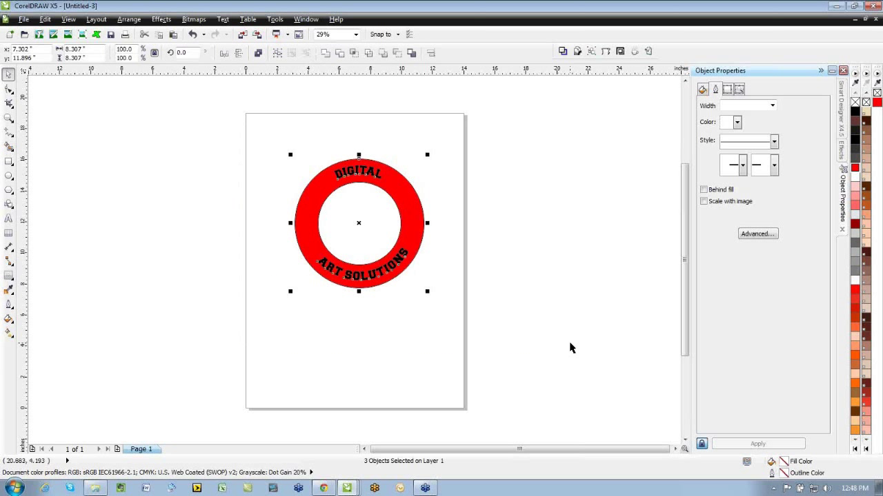
key(Delete)
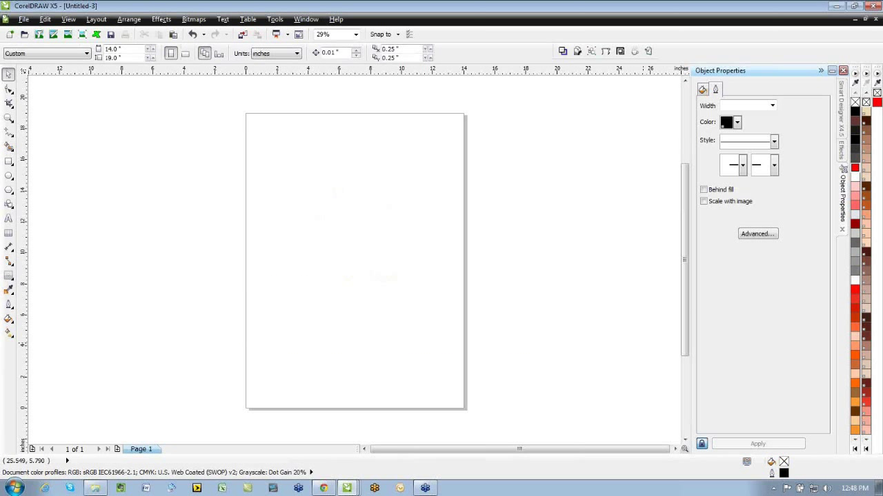
click(843, 129)
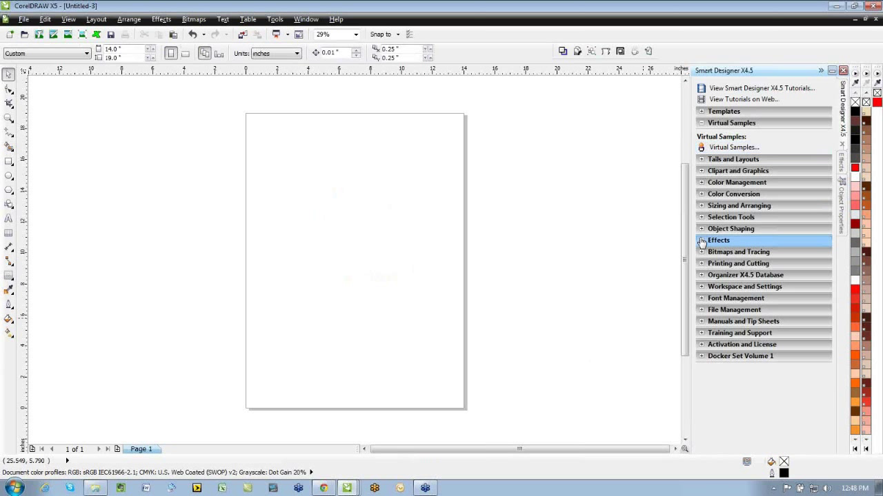
click(702, 242)
click(738, 101)
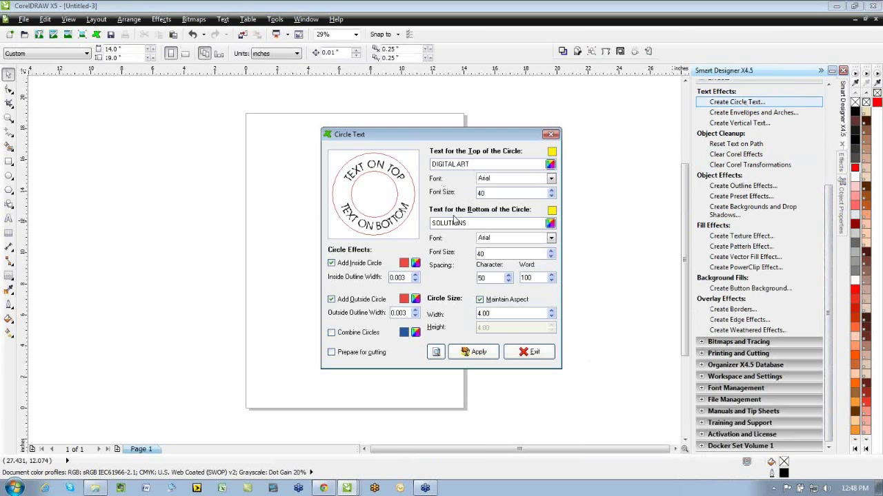
Step: Turn on Combine Circles for the DIGITAL ART / SOLUTIONS circle text and apply the effect
double_click(331, 263)
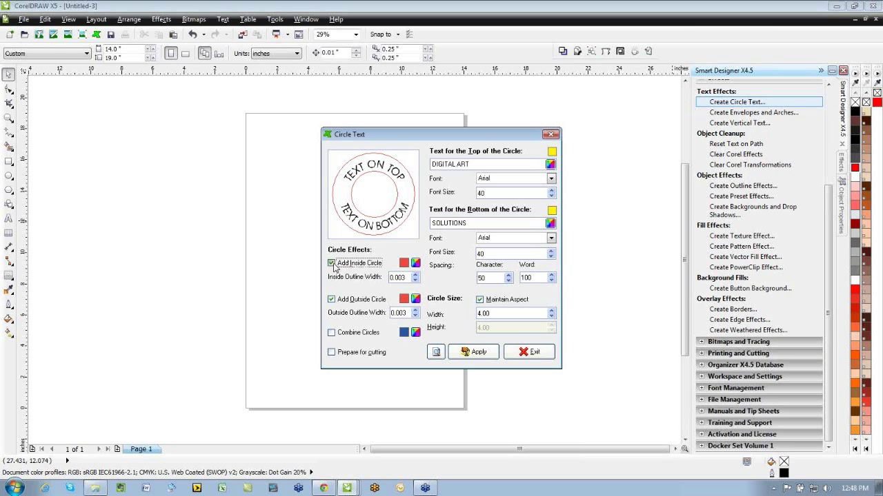
click(331, 333)
click(478, 353)
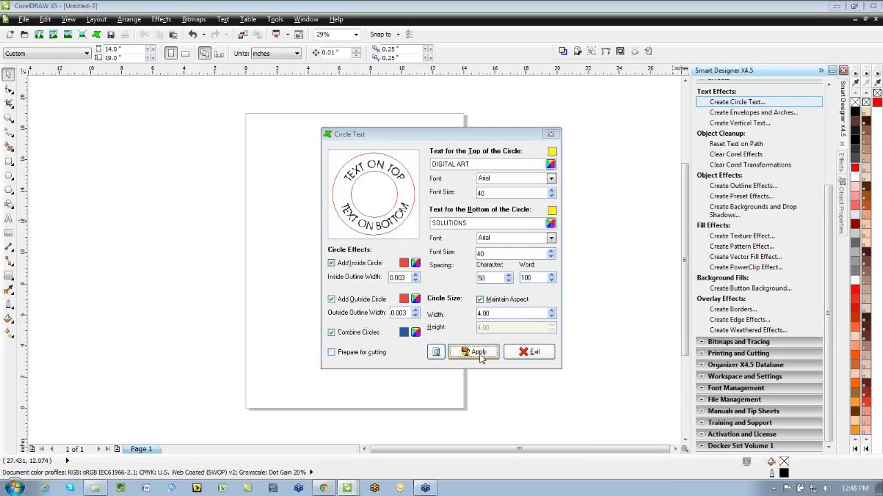
key(shift+F2)
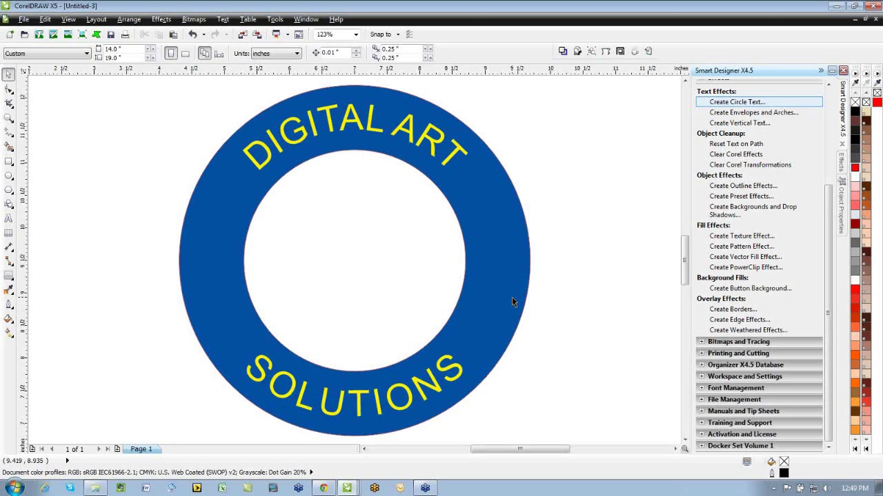
Step: Delete the blue DIGITAL ART / SOLUTIONS circle text design and open the Smart Designer X4.5 template browser
click(511, 301)
key(Delete)
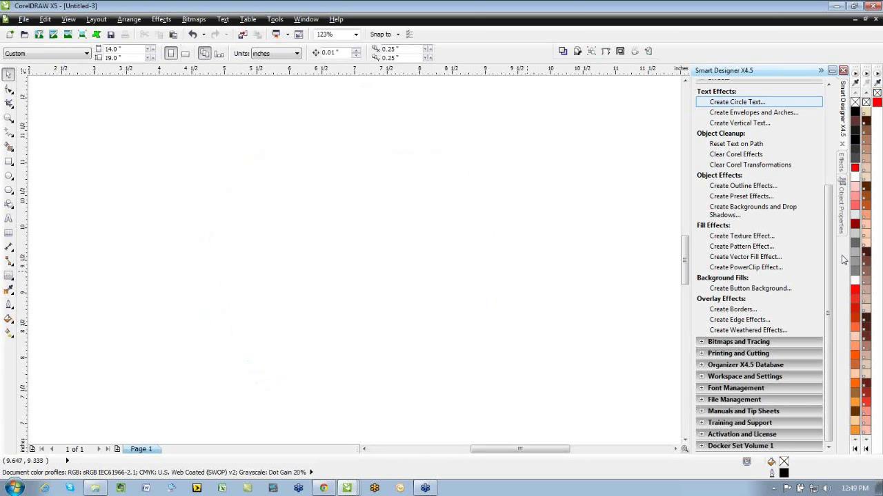
scroll(793, 207, up, 4)
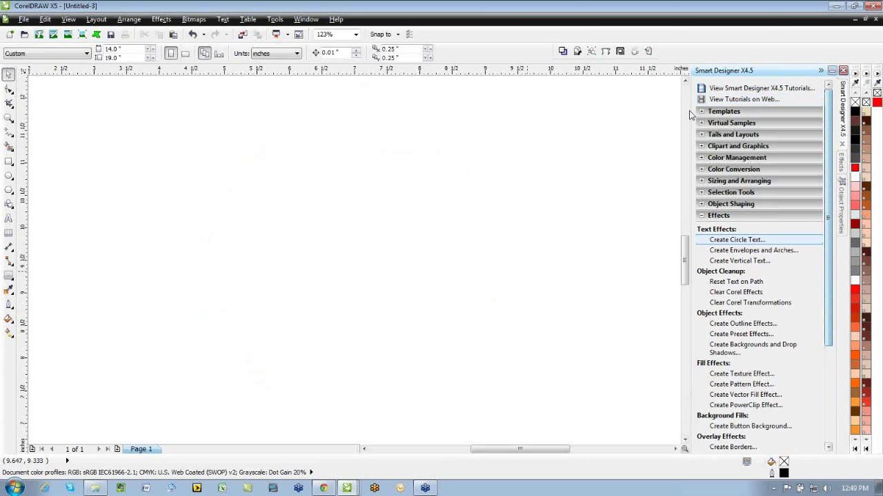
click(701, 114)
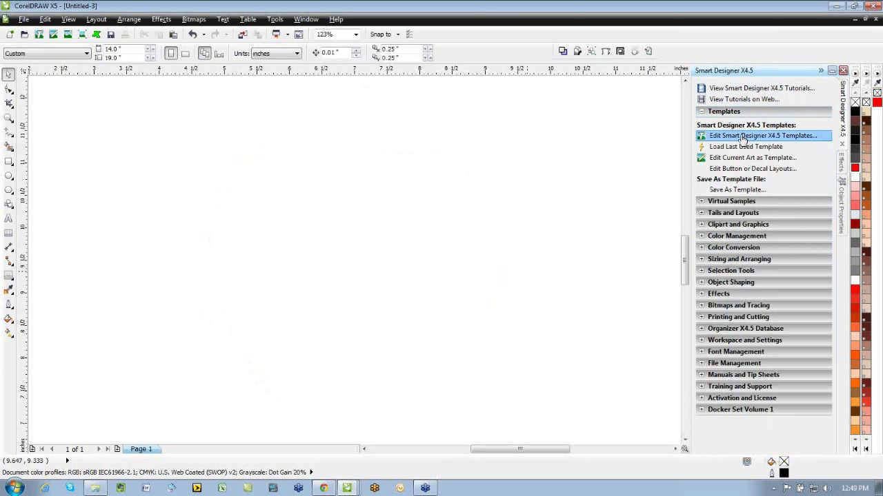
click(738, 135)
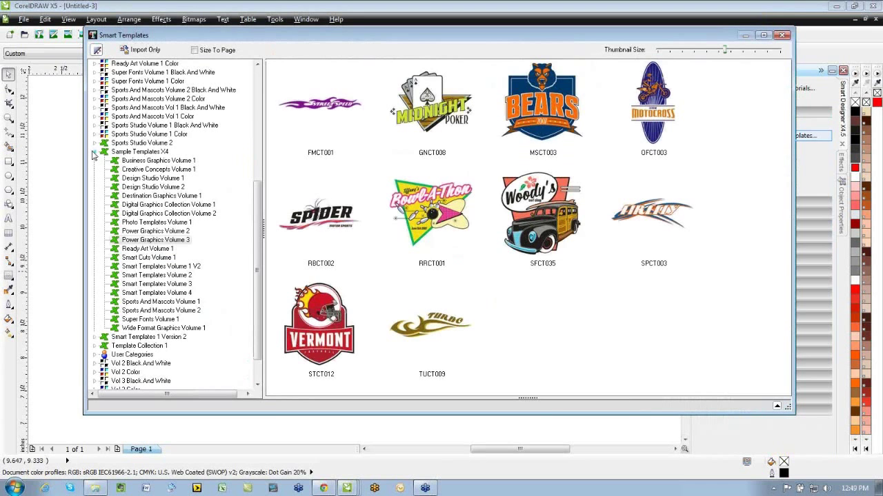
Step: Browse the Graphics Studio Volume 1 categories and view the Organic and Spiritual templates in Design Studio Volume 4
click(93, 152)
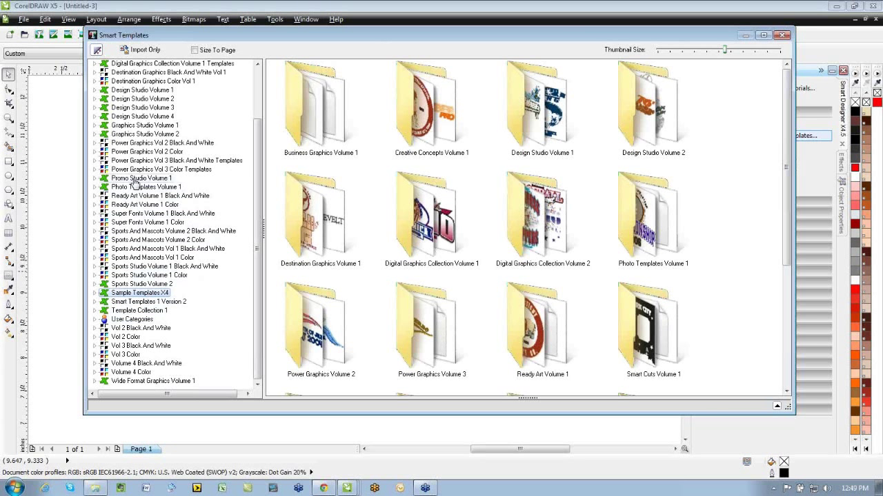
scroll(260, 184, up, 2)
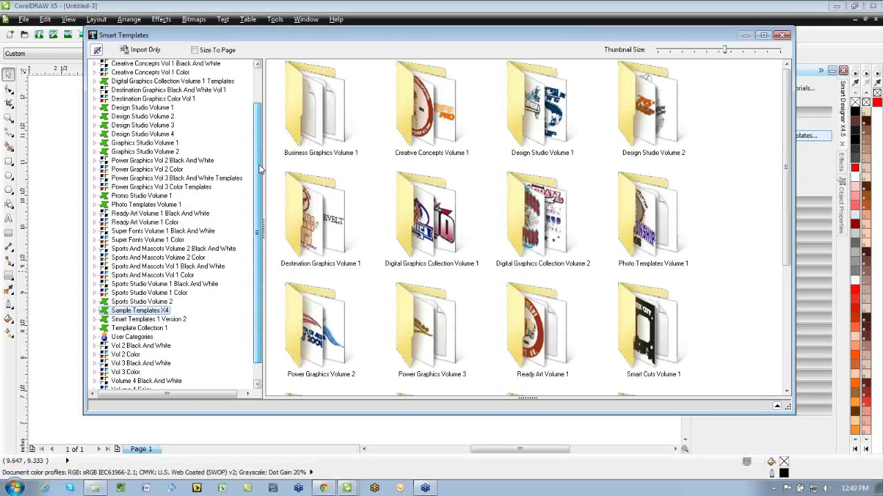
click(95, 143)
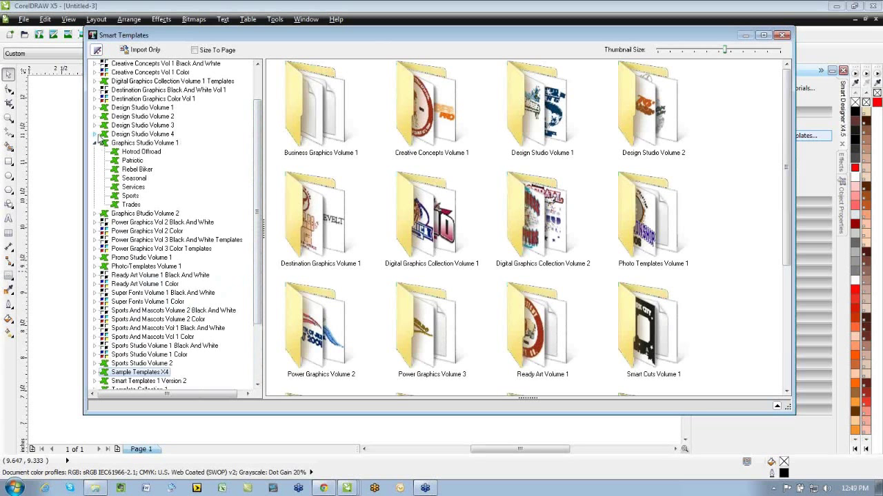
click(95, 133)
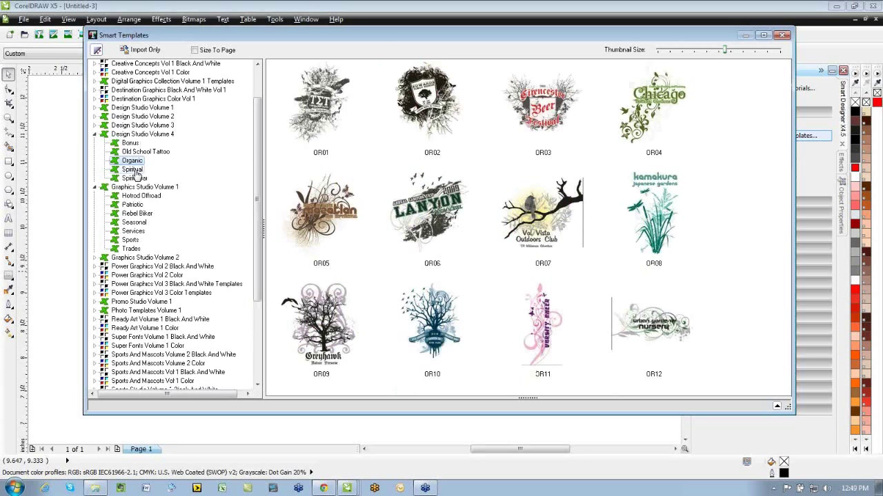
click(133, 170)
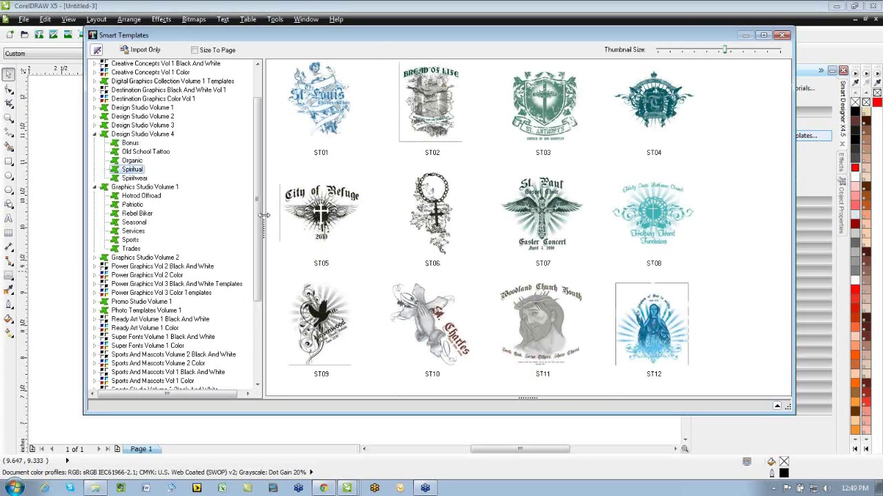
Step: View the Classic templates in Sports Studio Volume 2 Color and close the template browser
scroll(259, 231, down, 1)
scroll(259, 231, down, 3)
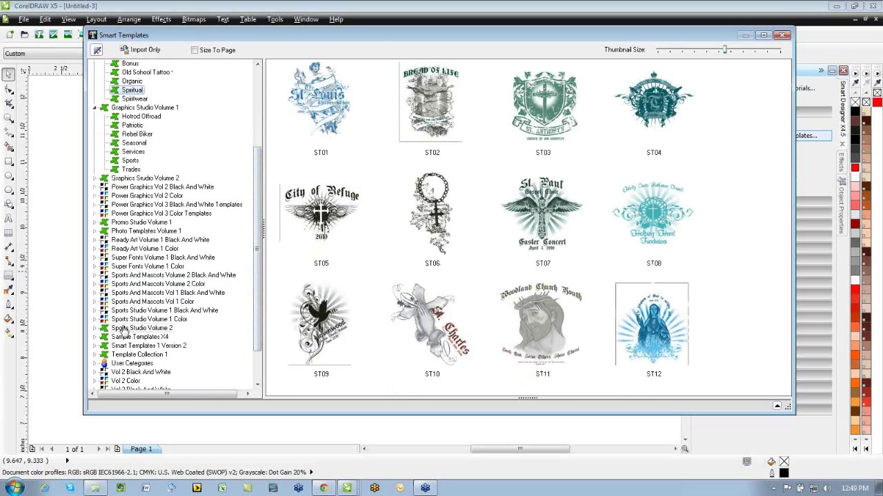
click(94, 328)
click(141, 346)
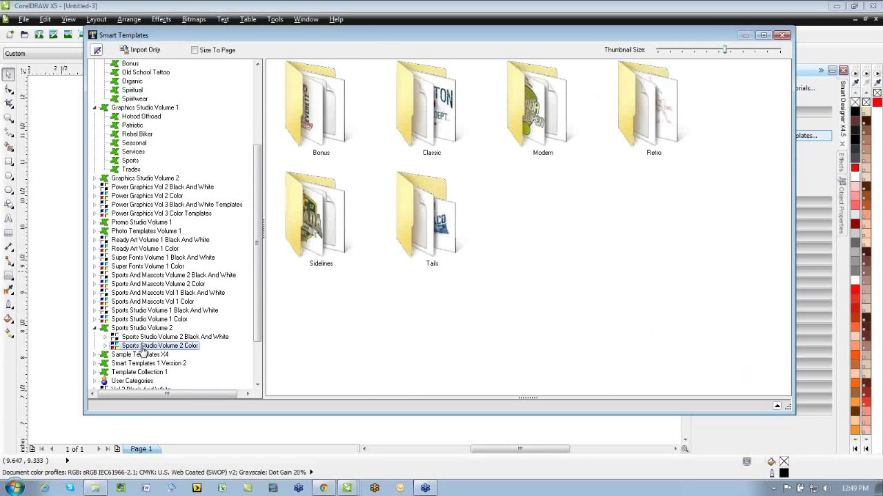
double_click(386, 117)
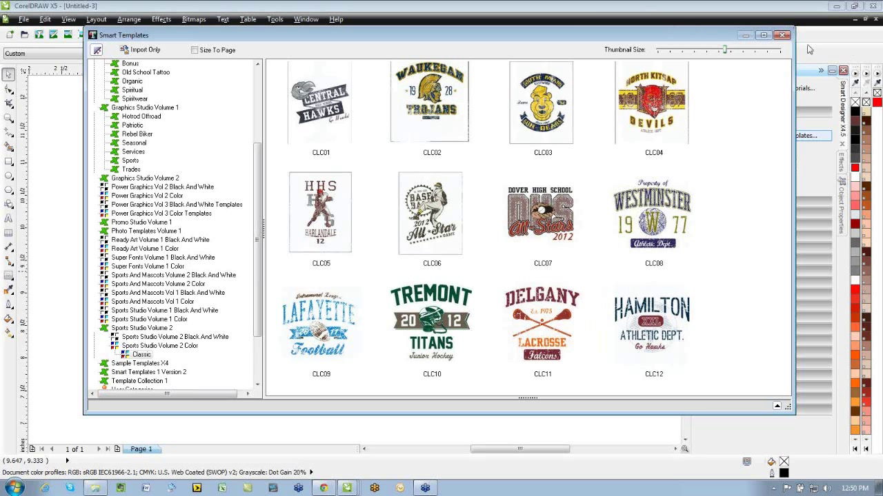
click(782, 36)
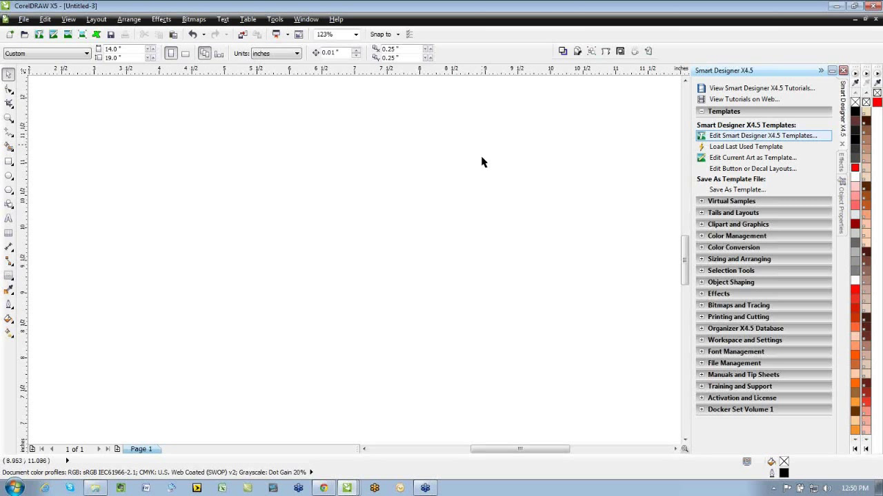
scroll(481, 161, down, 8)
scroll(482, 162, up, 3)
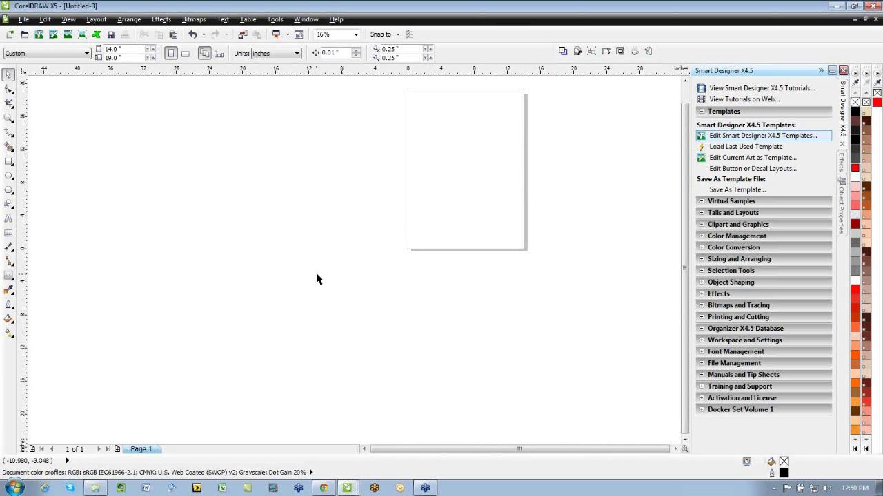
key(shift+F4)
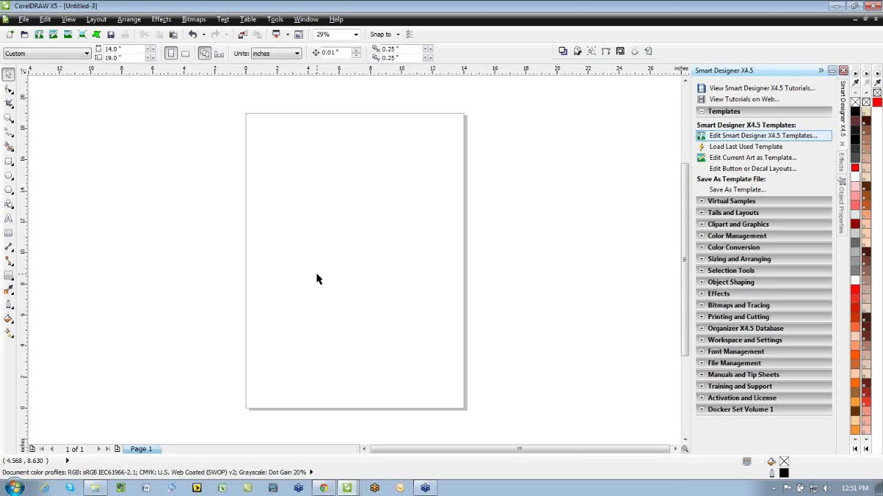
Step: Switch to Chrome and open the digitalartsolutions.com website
click(322, 488)
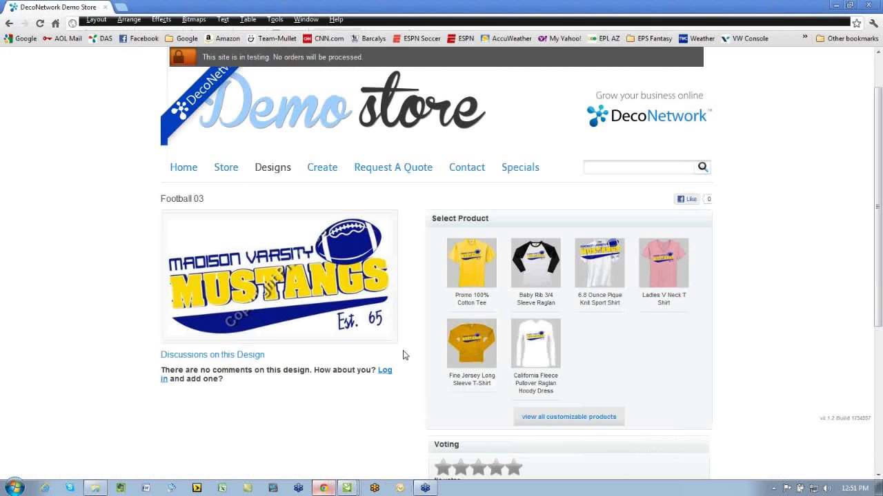
click(485, 25)
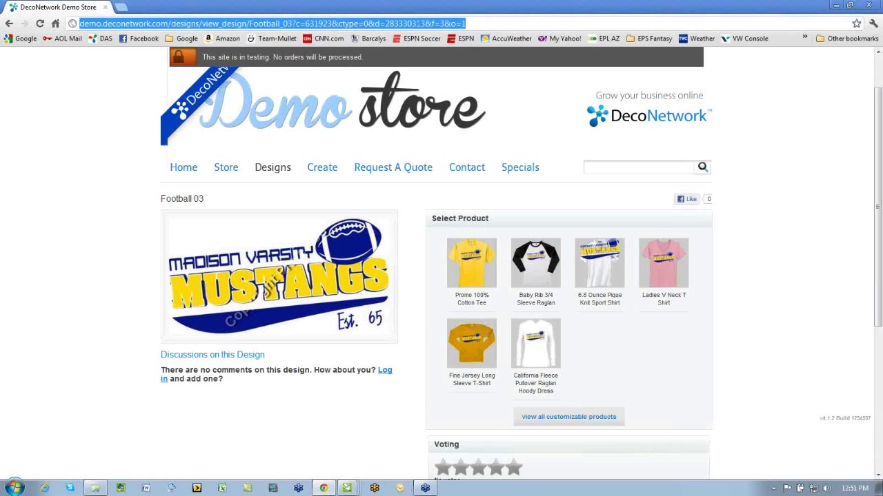
text(dig)
key(Return)
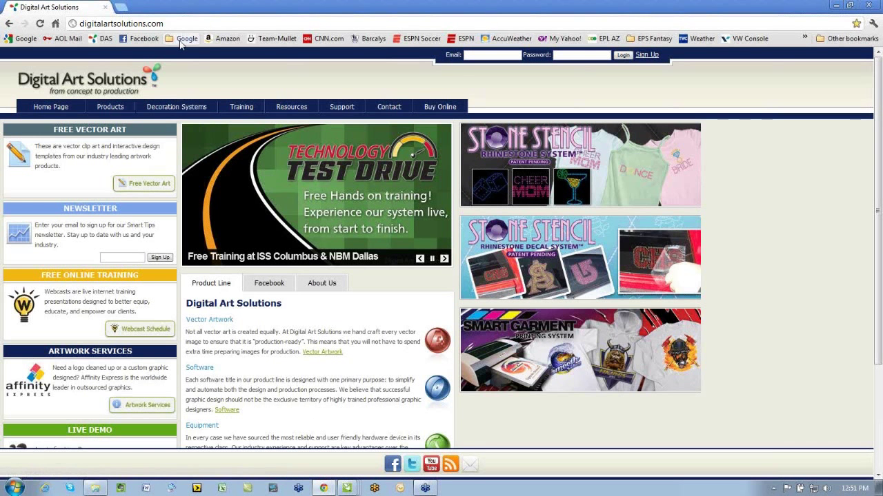
Step: Open the Smart Designer X4.5 software product page and look over its overview, features and video sections
mouse_move(108, 110)
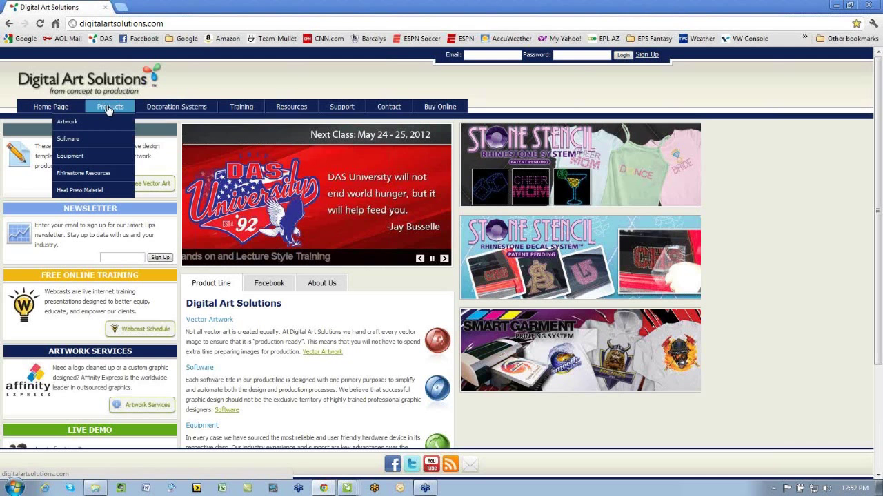
mouse_move(81, 138)
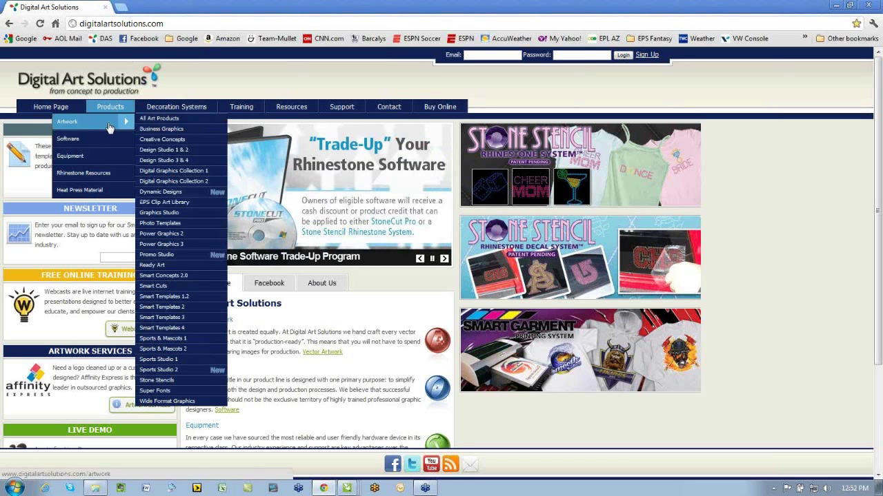
mouse_move(114, 138)
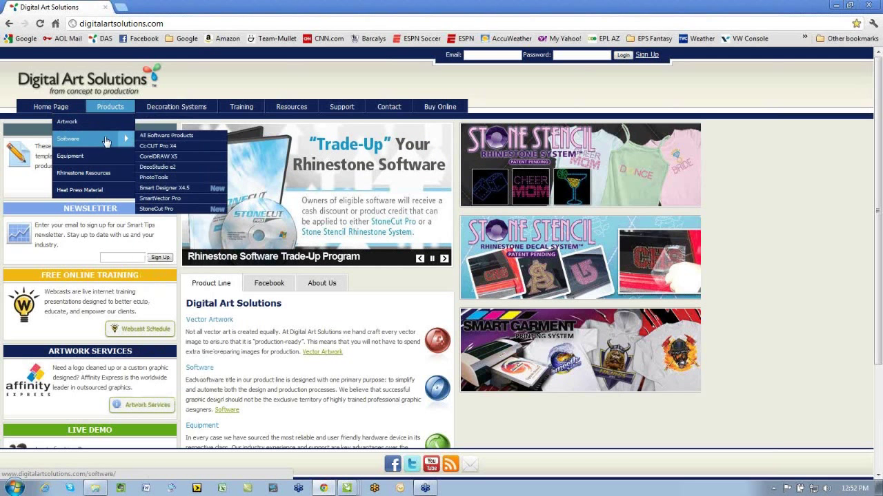
click(163, 189)
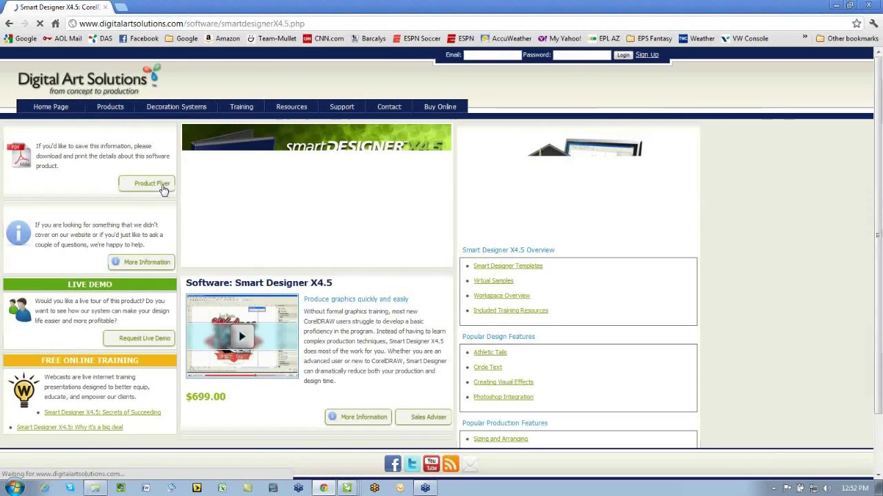
scroll(550, 249, down, 4)
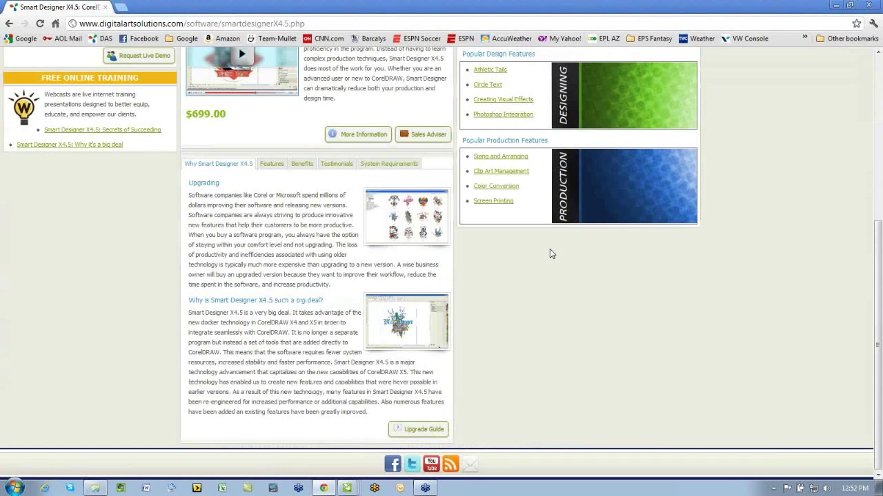
scroll(550, 249, up, 3)
scroll(550, 249, up, 1)
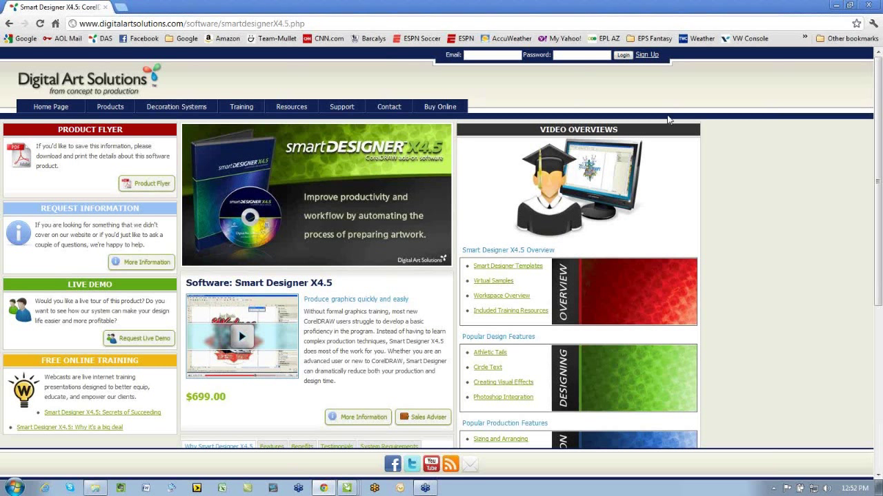
Step: Open the Promo Studio artwork page, view its sample designs from Travel to Seasons & Holidays, and close the image viewer
mouse_move(109, 111)
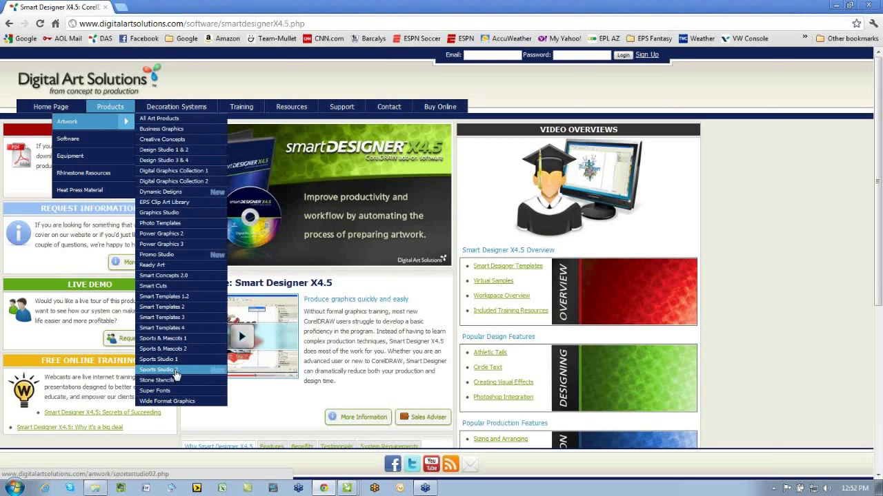
click(177, 256)
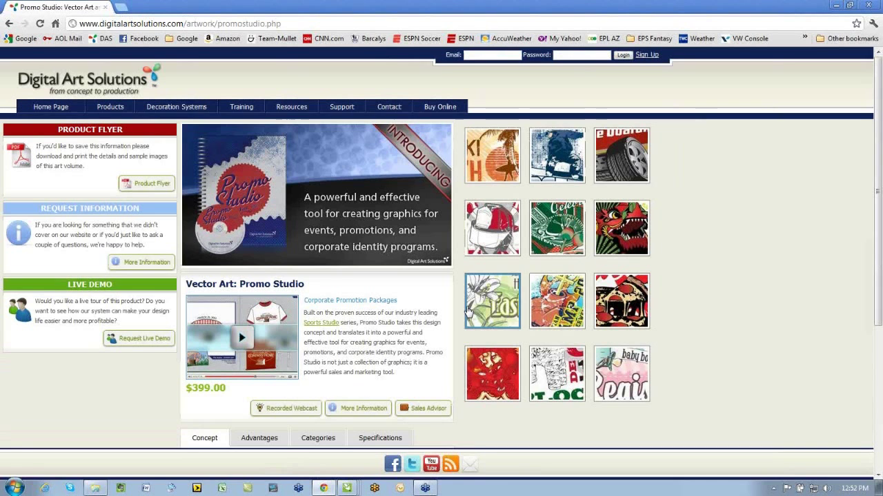
click(499, 161)
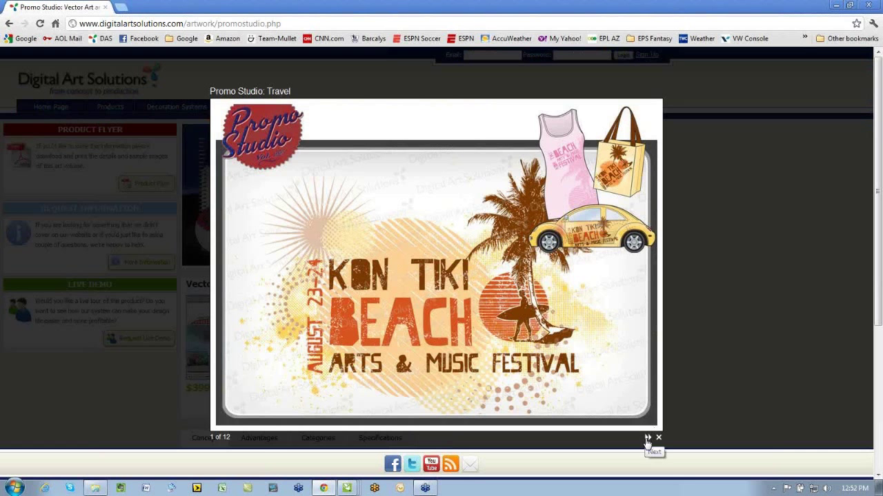
click(646, 438)
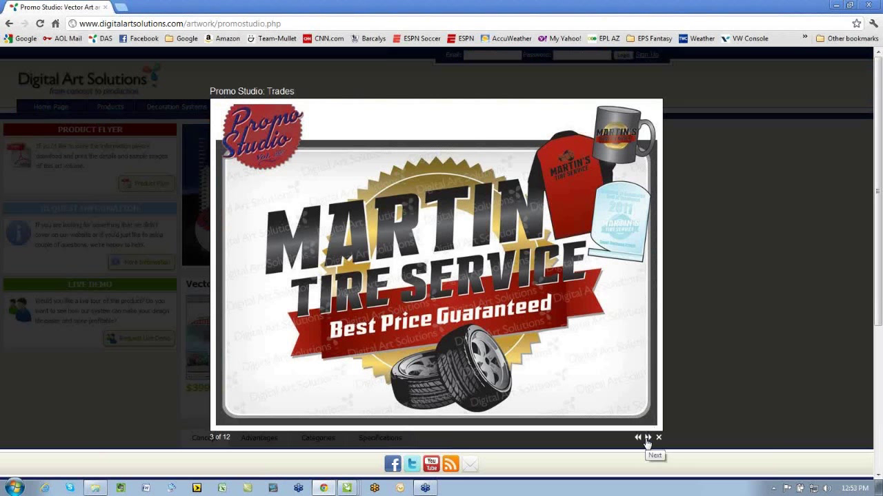
click(647, 438)
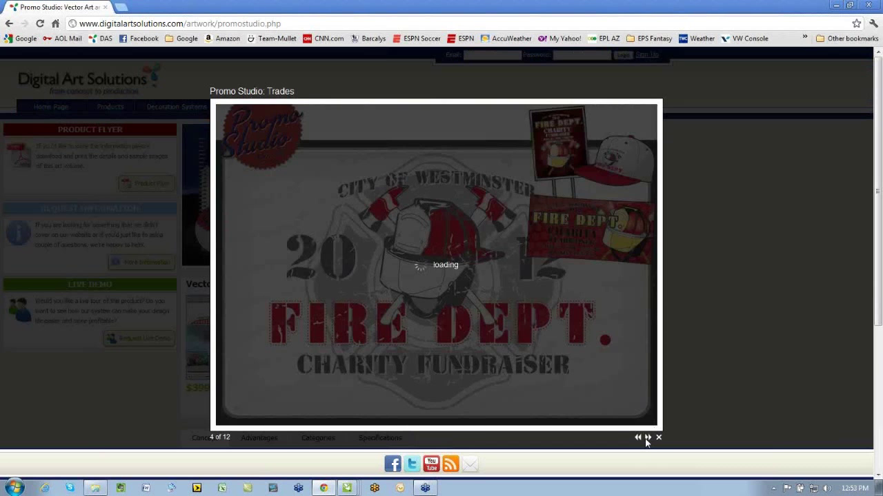
click(647, 440)
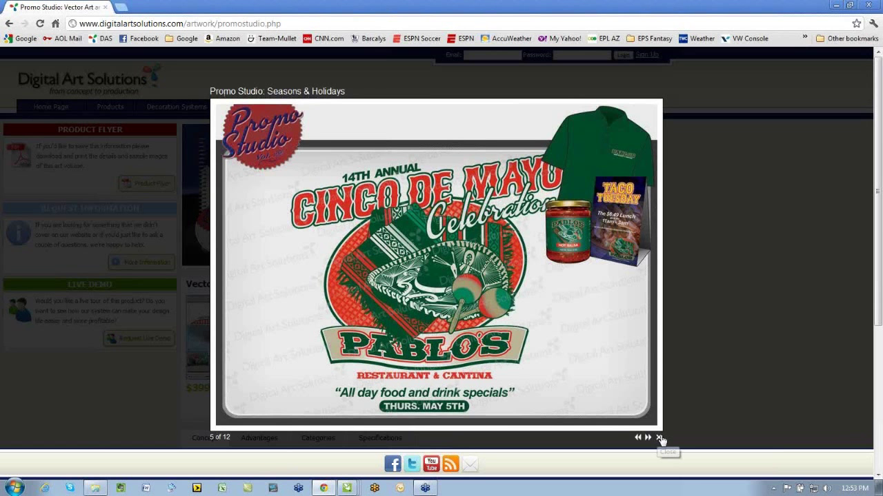
click(659, 438)
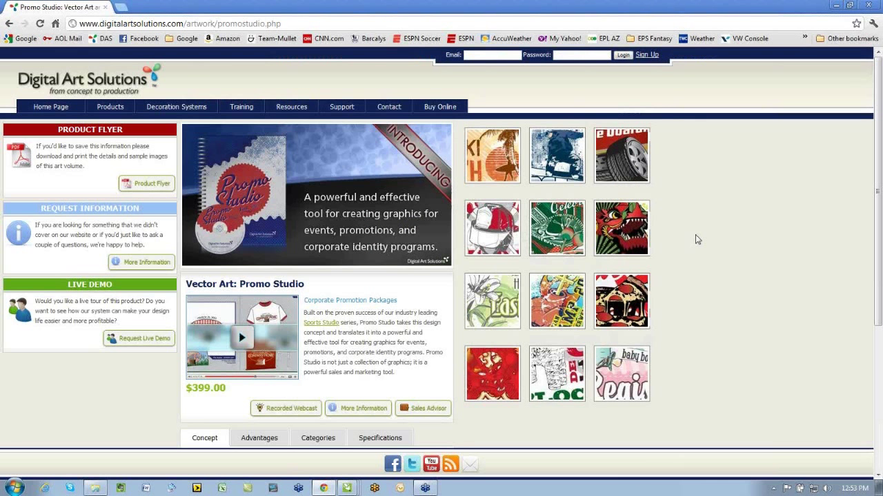